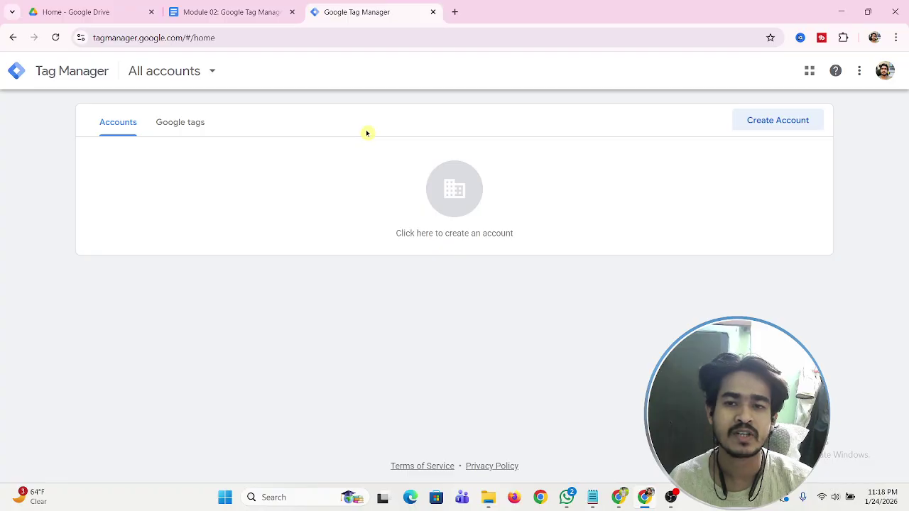
# Bring up the GTM Account Structure section of the Module 02 Google Tag Manager document in Google Docs.
pyautogui.click(778, 120)
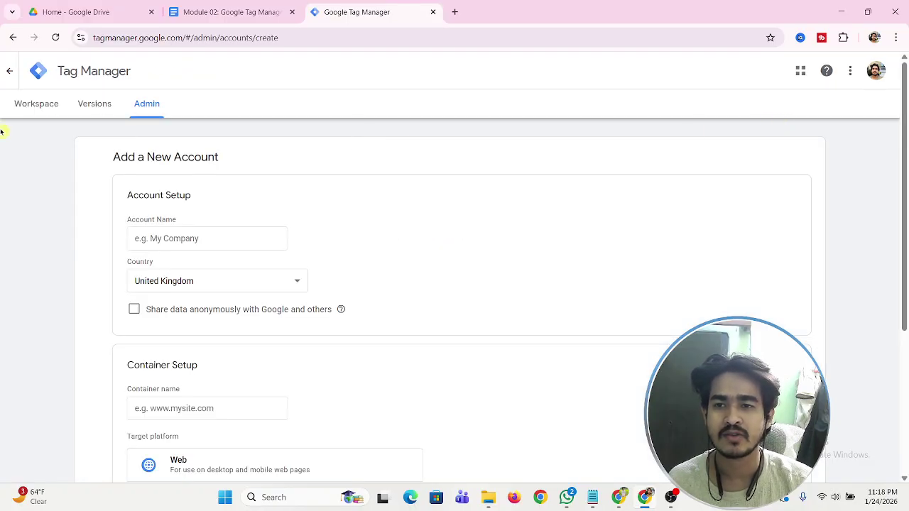
pyautogui.click(11, 72)
pyautogui.click(229, 10)
pyautogui.click(79, 185)
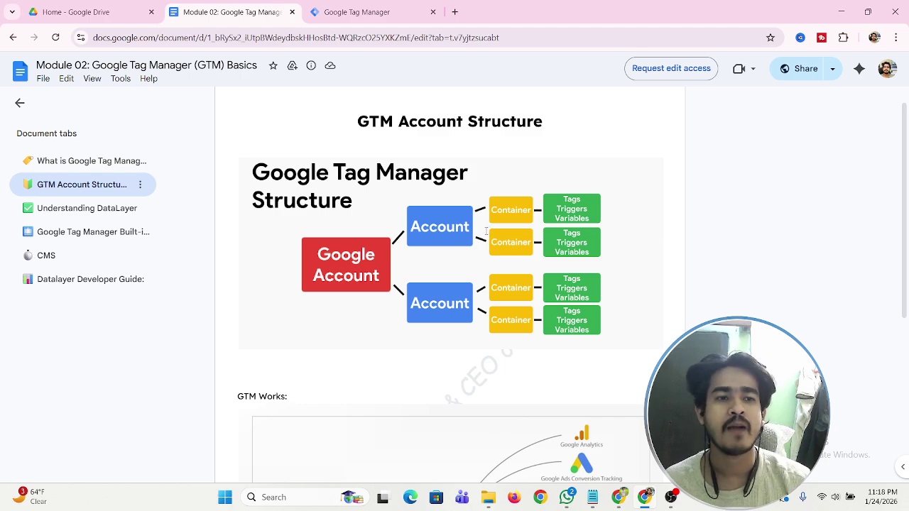
# Check the signed-in Google account's e-mail address, highlight it, and close the account details.
pyautogui.click(887, 68)
pyautogui.doubleClick(724, 110)
pyautogui.keyDown('shift'); pyautogui.click(822, 109); pyautogui.keyUp('shift')
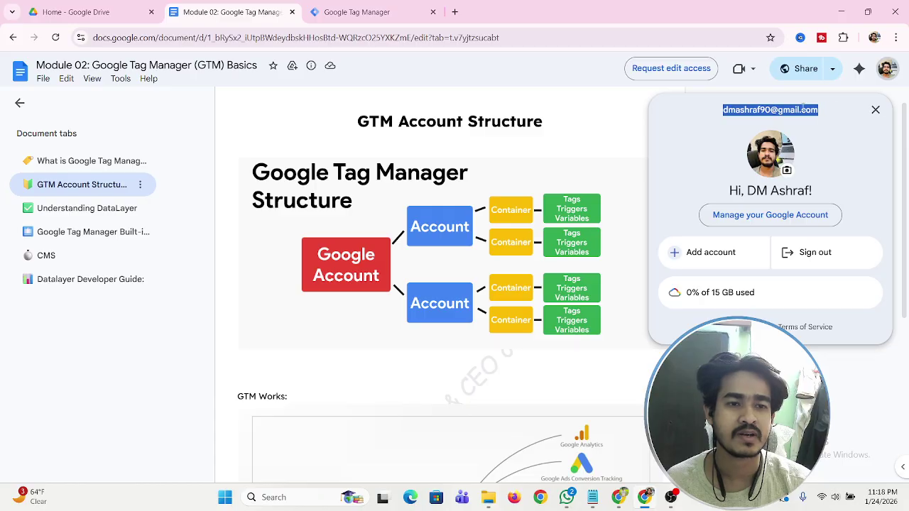
pyautogui.click(585, 101)
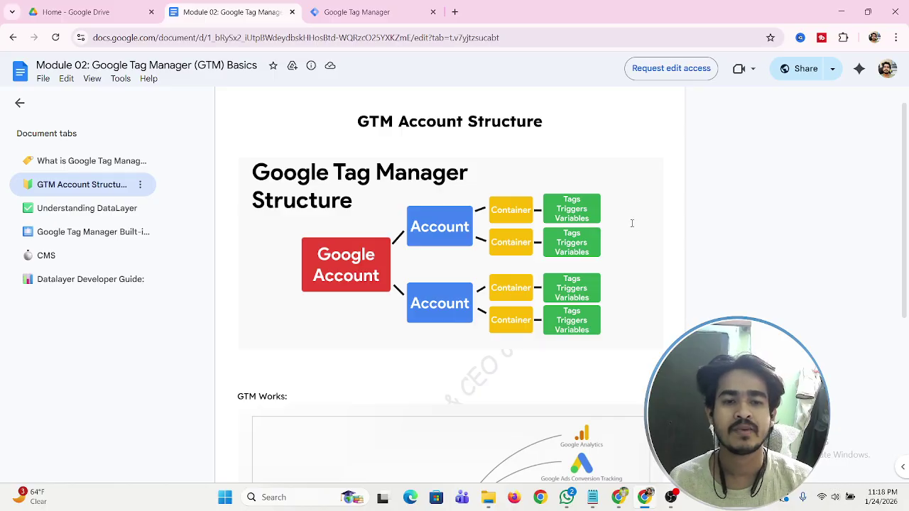
# Switch back to Google Tag Manager and start adding a new account, ready for its name.
pyautogui.click(392, 12)
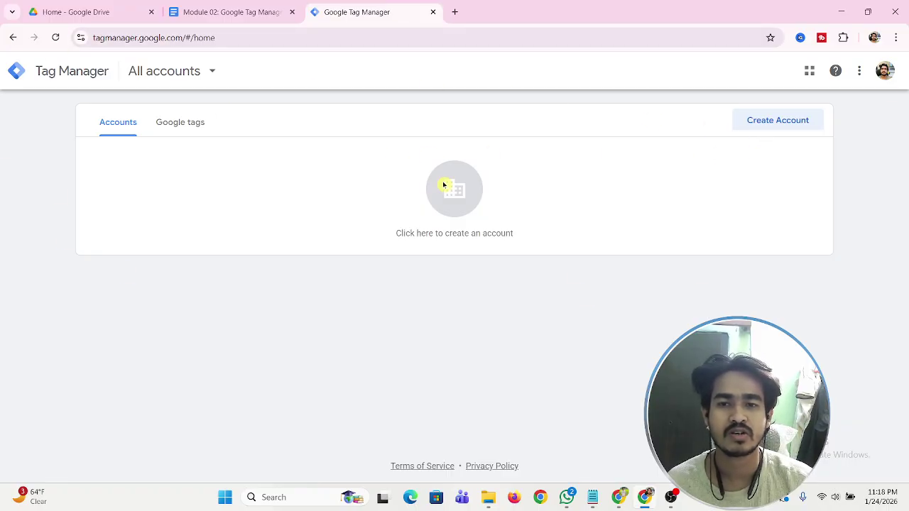
pyautogui.click(769, 120)
pyautogui.click(166, 242)
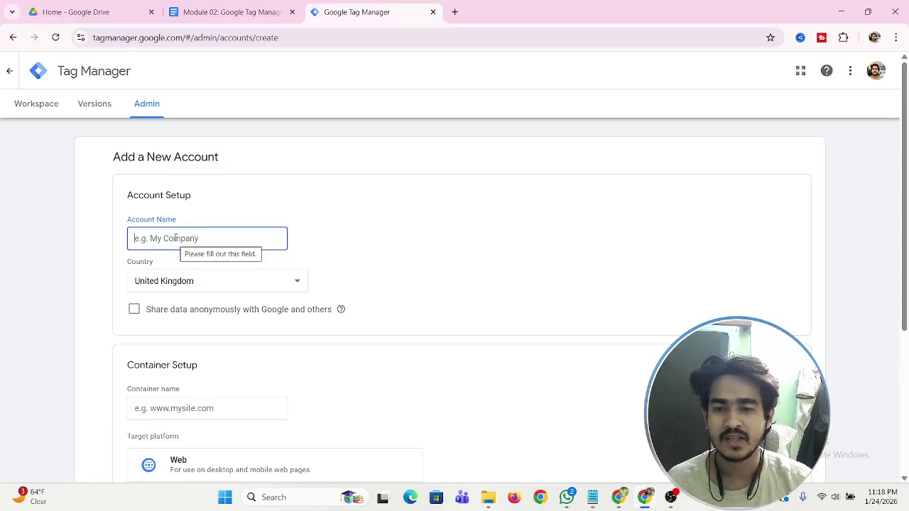
# Open the dev-ashraf-analytics.pantheonsite.io website in a new tab and continue past its sandbox notice.
pyautogui.click(456, 12)
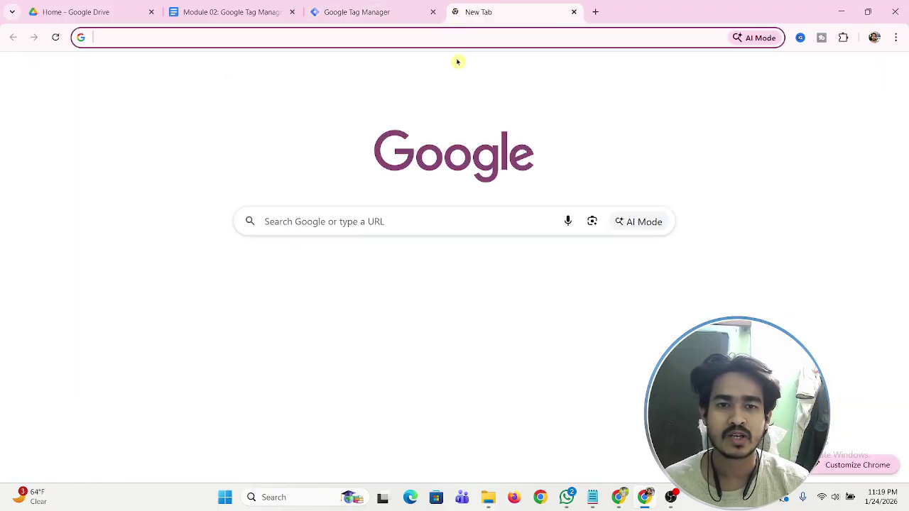
pyautogui.click(554, 275)
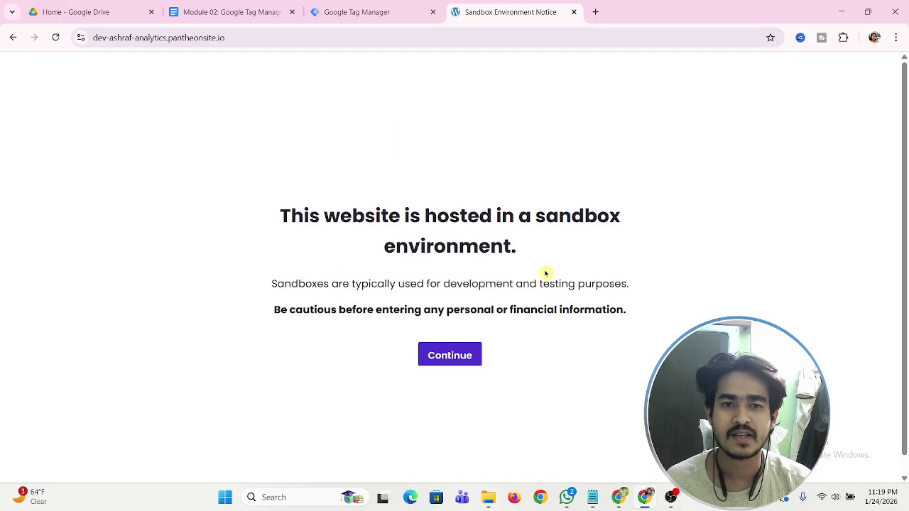
pyautogui.click(456, 348)
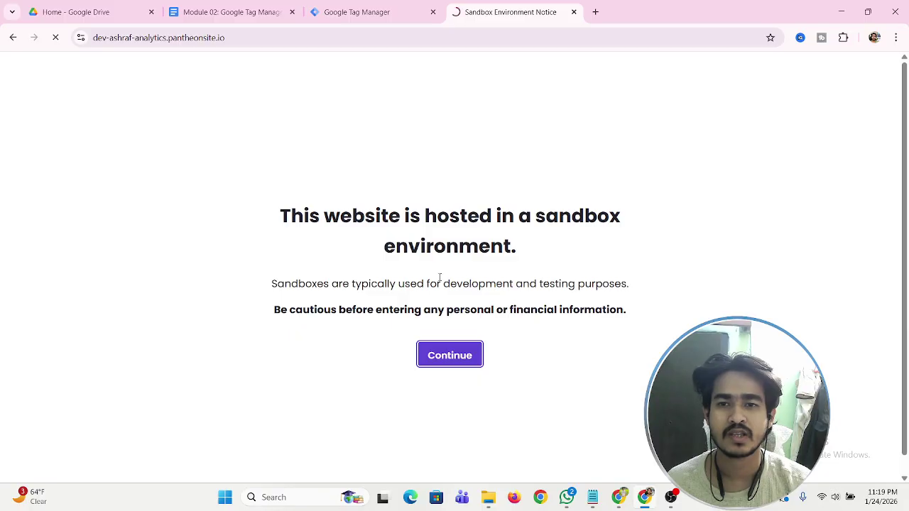
# Copy the site name from the web address and use it as the Tag Manager account name, ashraf-analytics, without the trailing period.
pyautogui.moveTo(109, 37); pyautogui.dragTo(167, 37)
pyautogui.rightClick(166, 37)
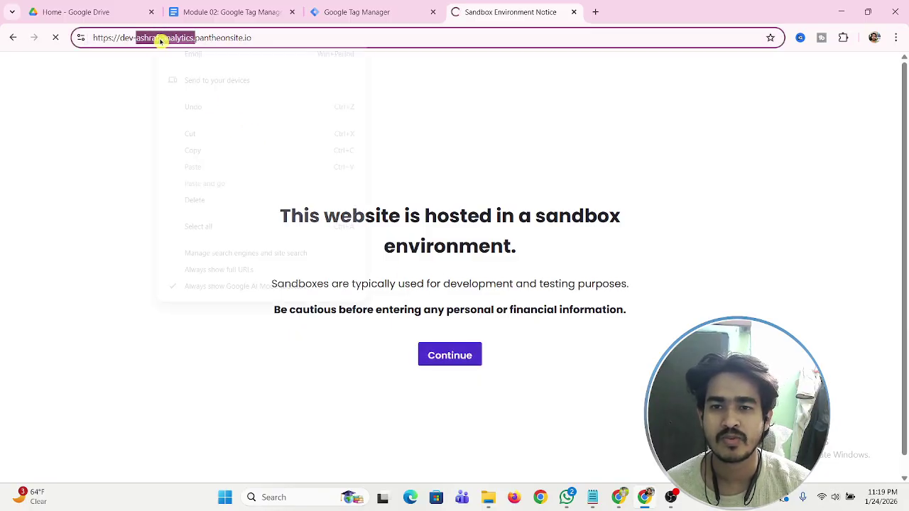
pyautogui.click(204, 152)
pyautogui.click(350, 9)
pyautogui.rightClick(169, 243)
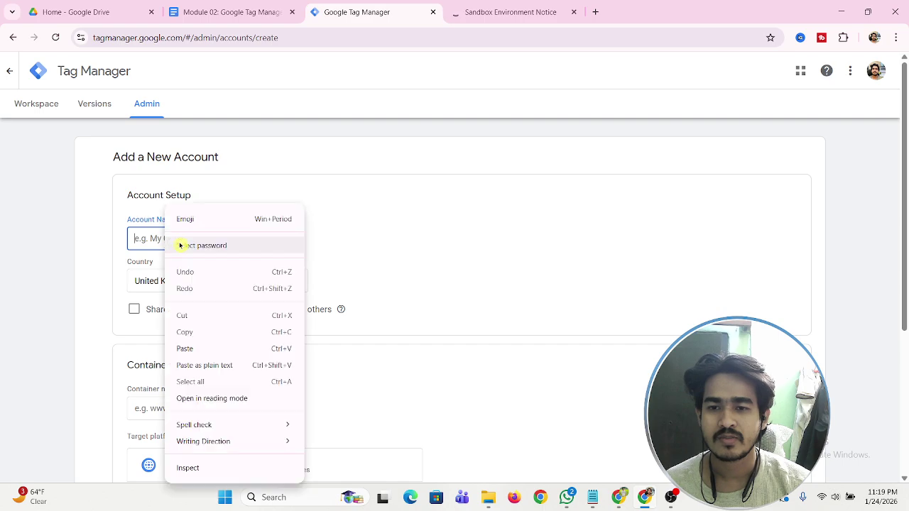
pyautogui.click(193, 348)
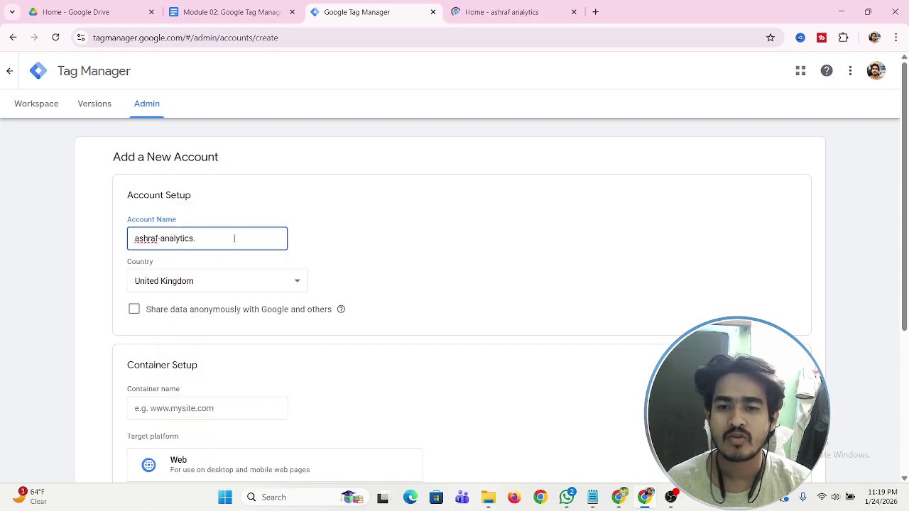
pyautogui.press('BackSpace')
pyautogui.click(355, 271)
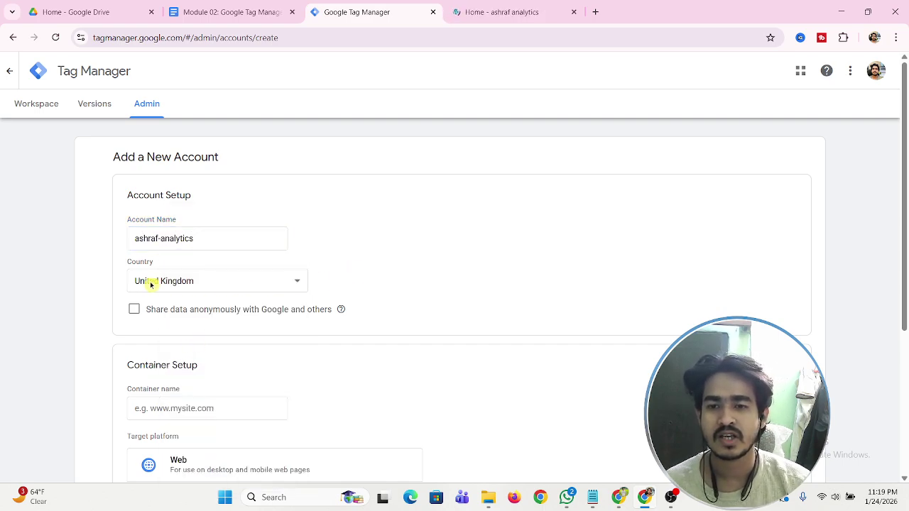
# Set the account's country to Bangladesh and enable sharing data anonymously with Google and others.
pyautogui.click(274, 283)
pyautogui.scroll(-2, 230, 191)
pyautogui.scroll(-3, 231, 191)
pyautogui.scroll(20, 232, 192)
pyautogui.scroll(10, 235, 191)
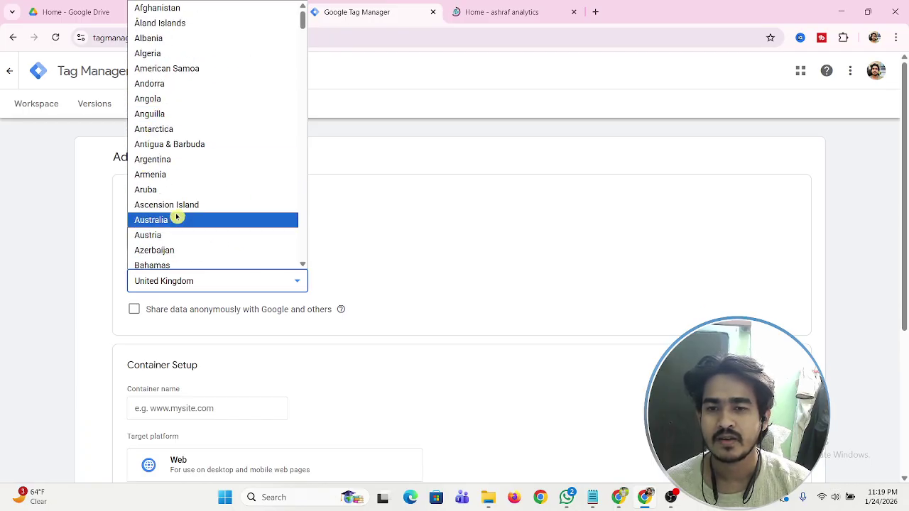
pyautogui.scroll(-3, 178, 183)
pyautogui.click(177, 177)
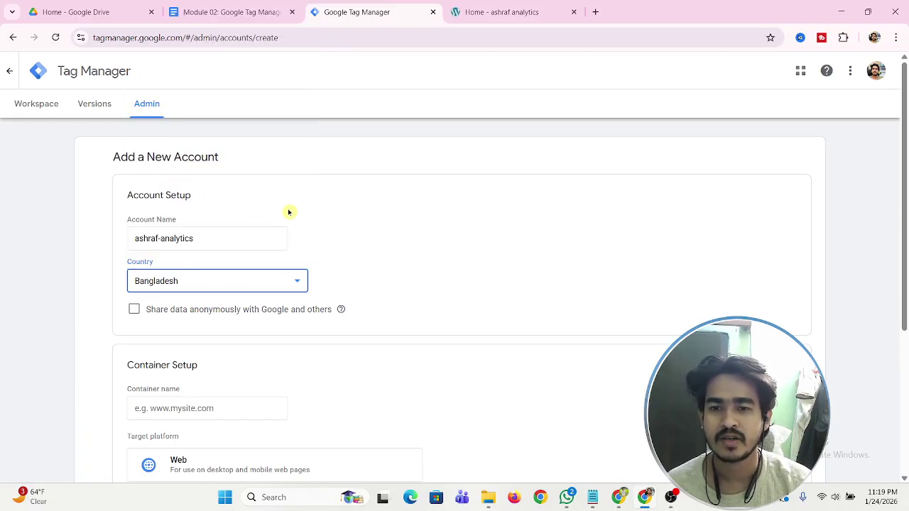
pyautogui.scroll(-2, 289, 213)
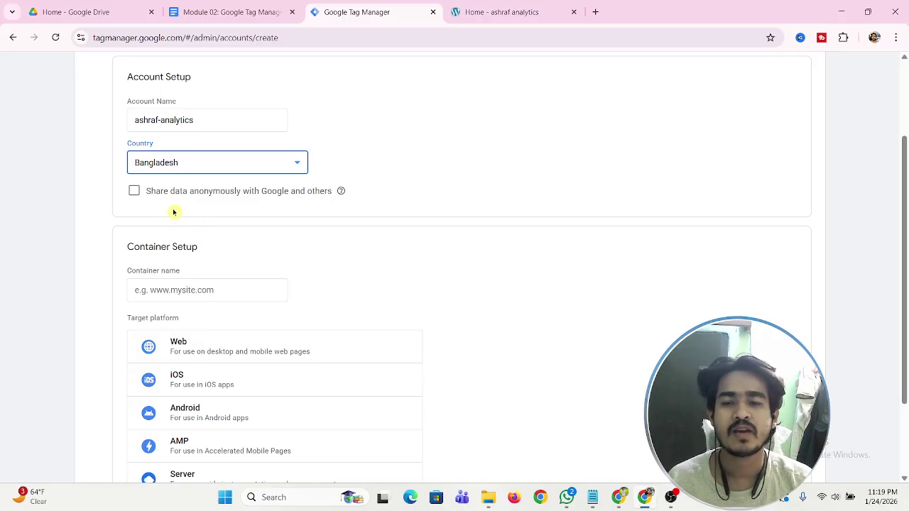
pyautogui.scroll(2, 230, 212)
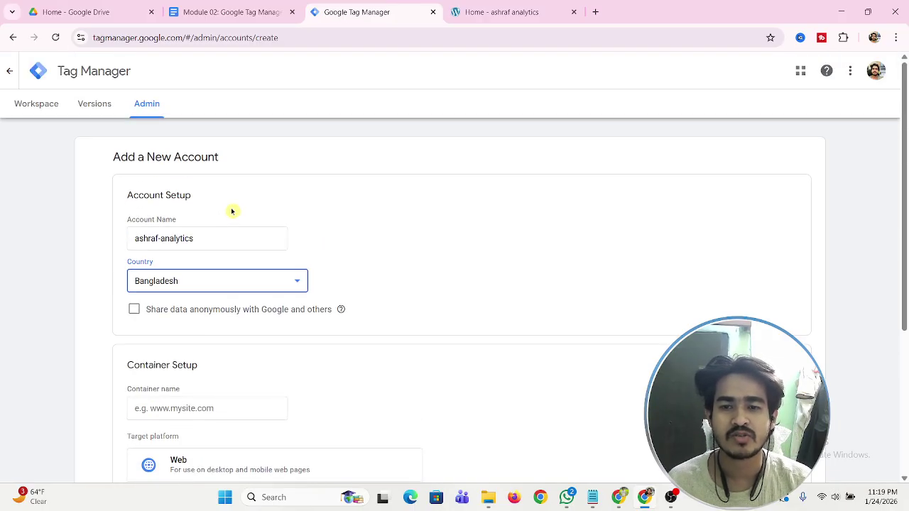
pyautogui.click(134, 309)
# Name the container "ashraf analytics", reusing the copied site name with a space instead of the hyphen.
pyautogui.scroll(-3, 232, 263)
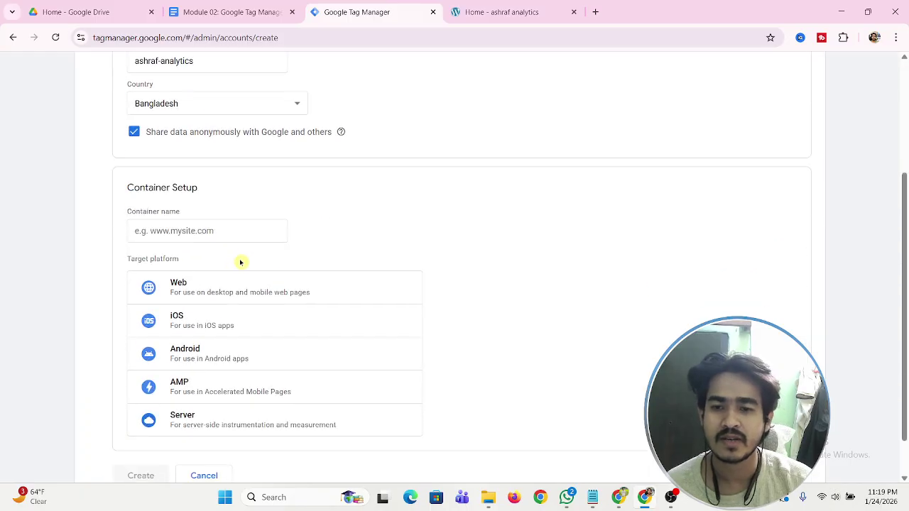
pyautogui.click(208, 236)
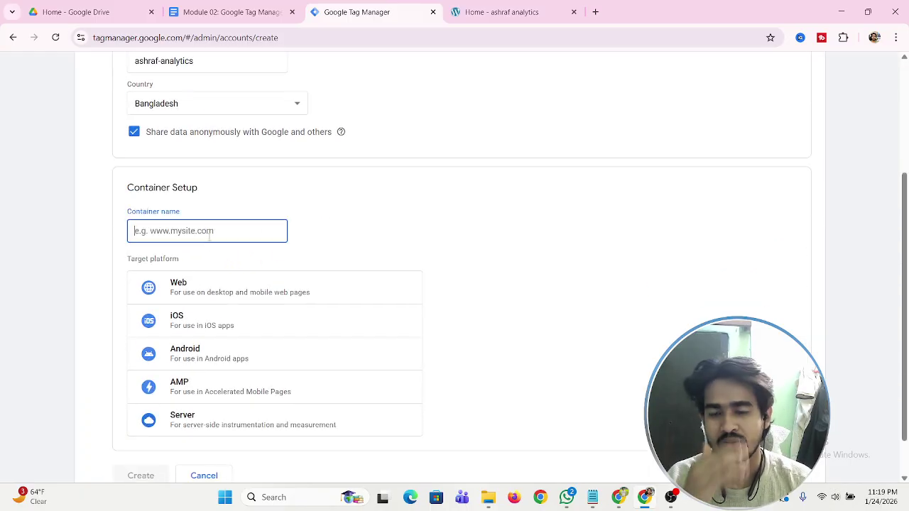
pyautogui.rightClick(207, 237)
pyautogui.click(230, 348)
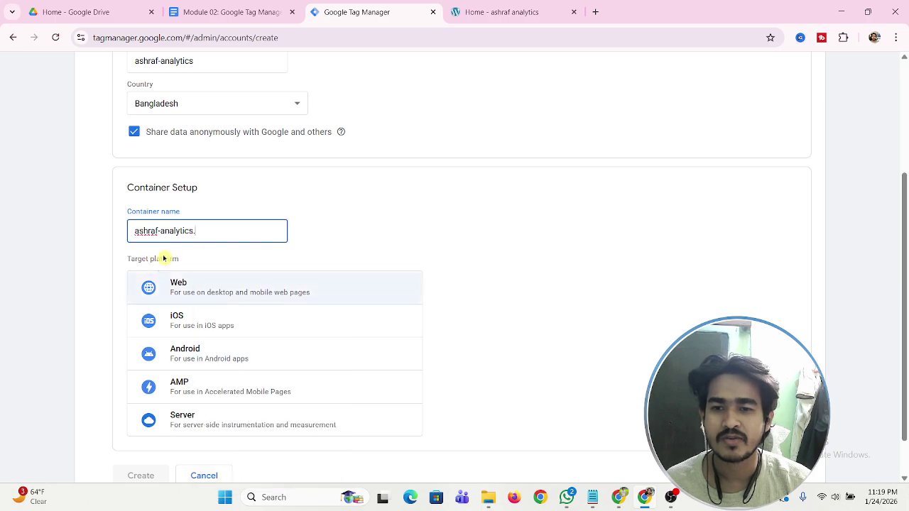
pyautogui.press('BackSpace')
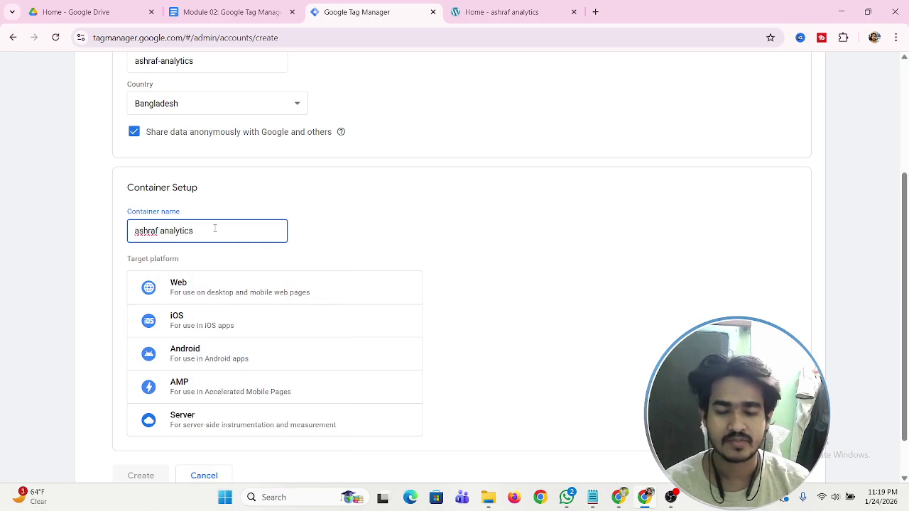
pyautogui.click(486, 247)
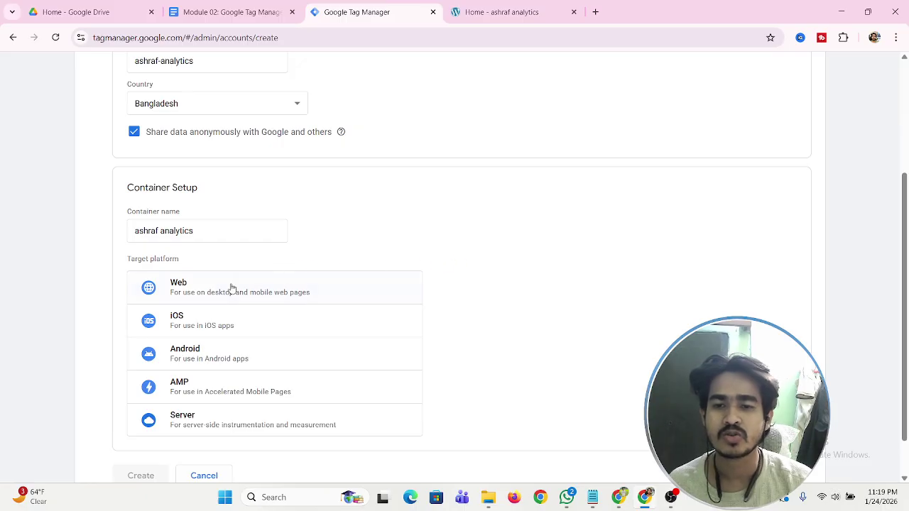
# Choose Web as the container's target platform and submit the new account for creation.
pyautogui.scroll(-1, 213, 298)
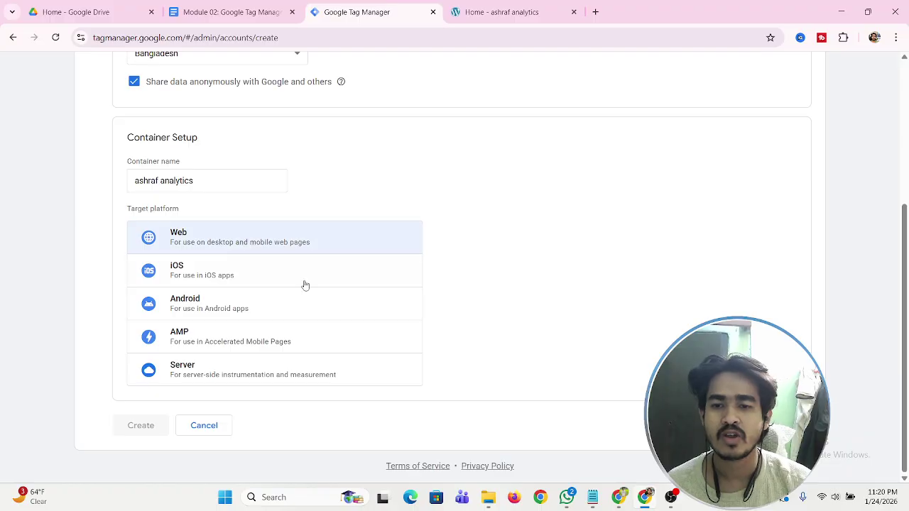
pyautogui.click(284, 235)
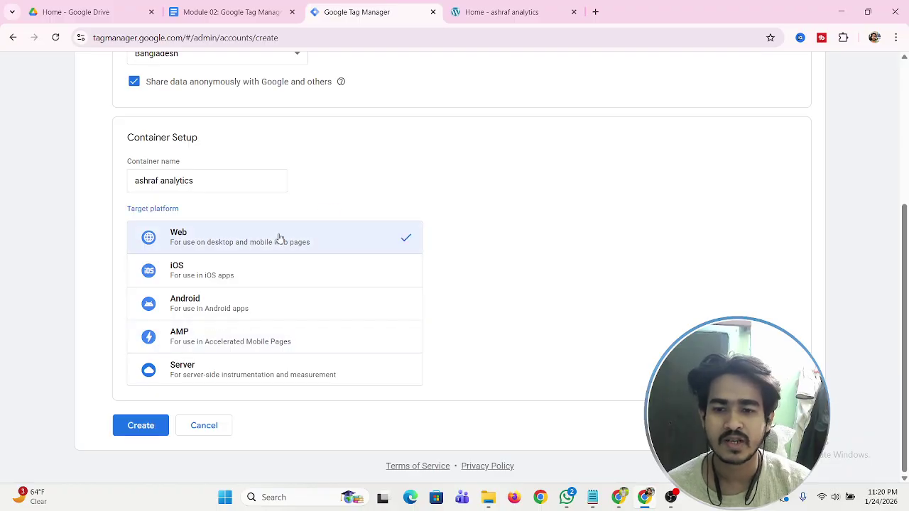
pyautogui.click(133, 429)
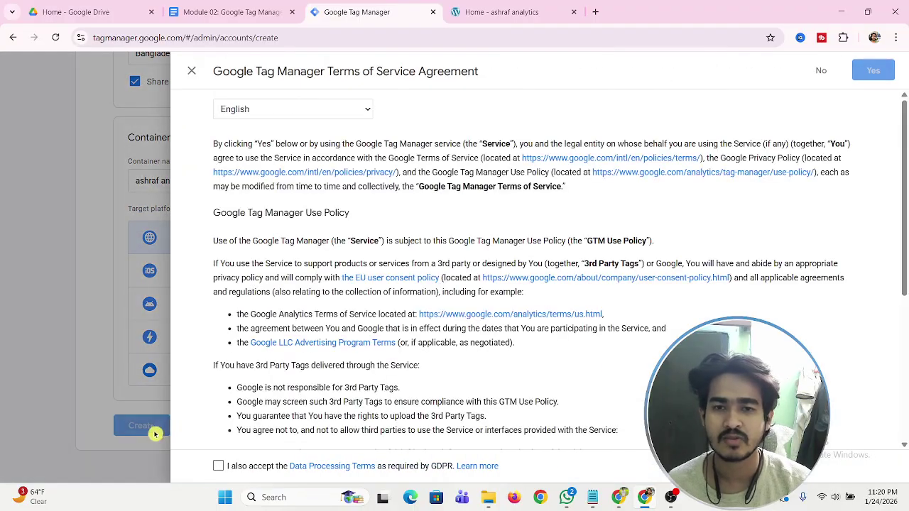
# Accept the GDPR Data Processing Terms and agree to the Google Tag Manager Terms of Service.
pyautogui.scroll(-4, 307, 222)
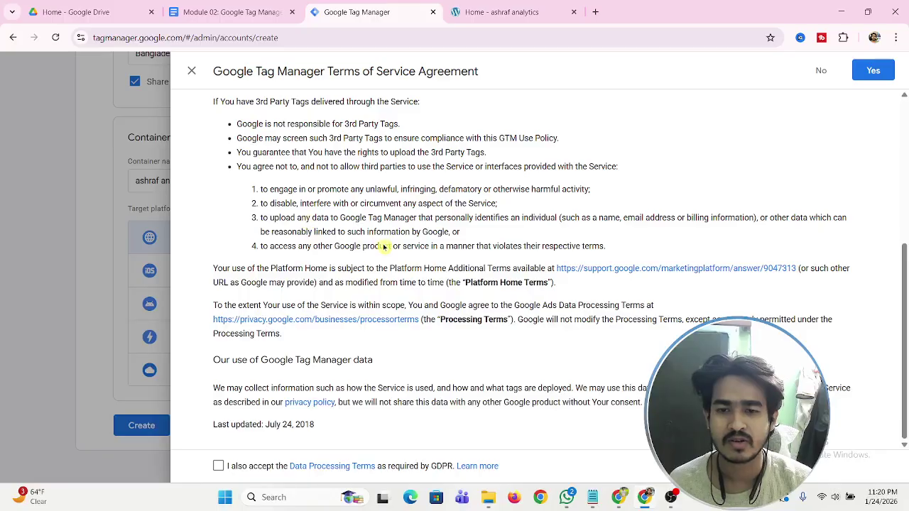
pyautogui.click(218, 466)
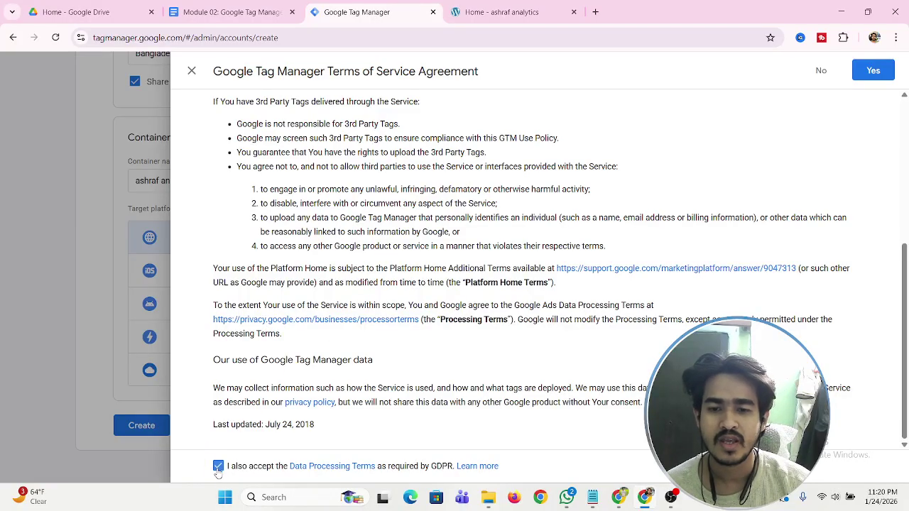
pyautogui.click(874, 72)
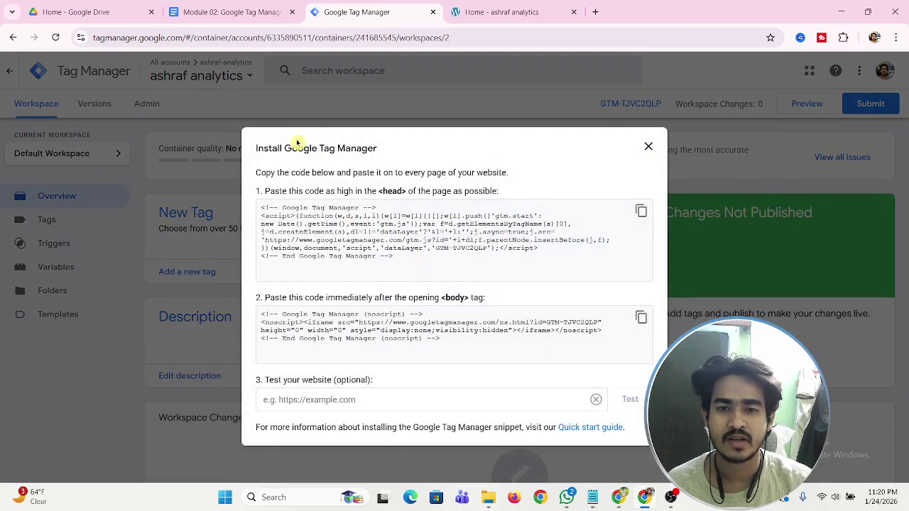
# Review the head snippet's placement instruction and close the Install Google Tag Manager dialog.
pyautogui.moveTo(275, 191); pyautogui.dragTo(440, 192)
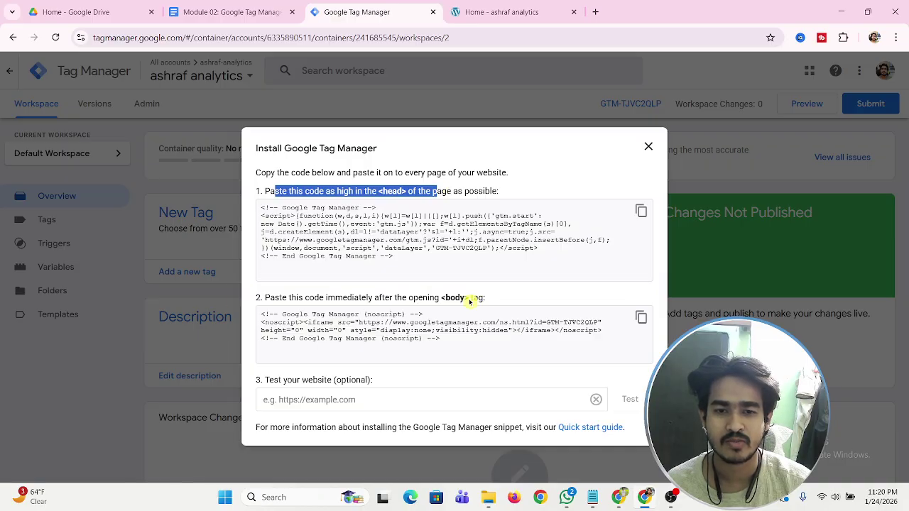
pyautogui.click(648, 148)
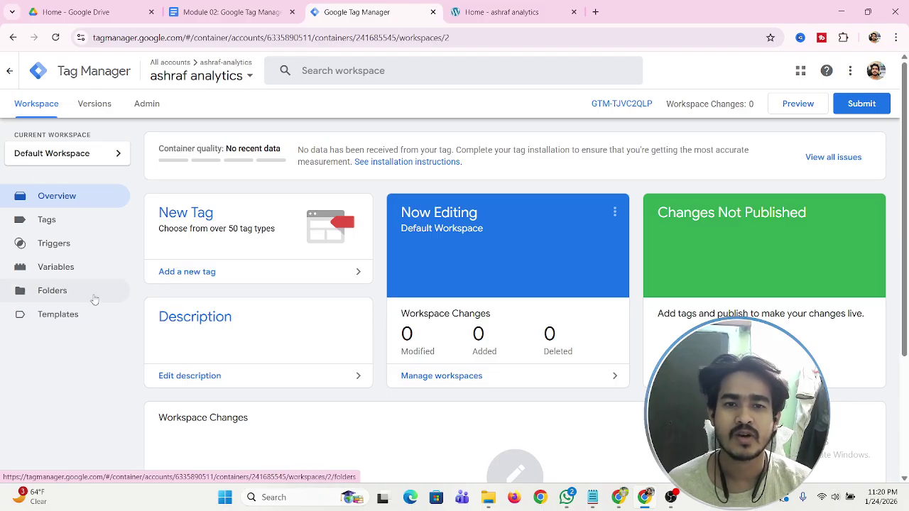
# Look through the ashraf analytics website's home page and return to the Module 02 Google Tag Manager document.
pyautogui.click(490, 11)
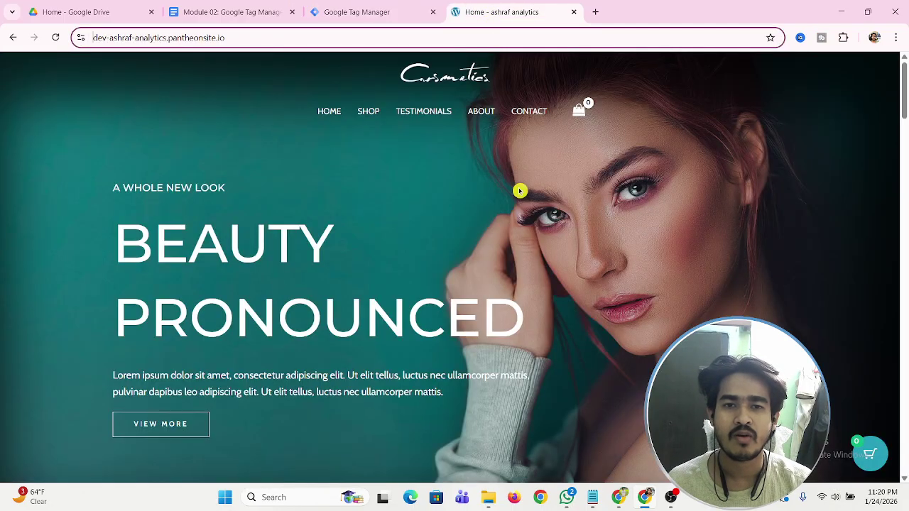
pyautogui.scroll(-15, 519, 191)
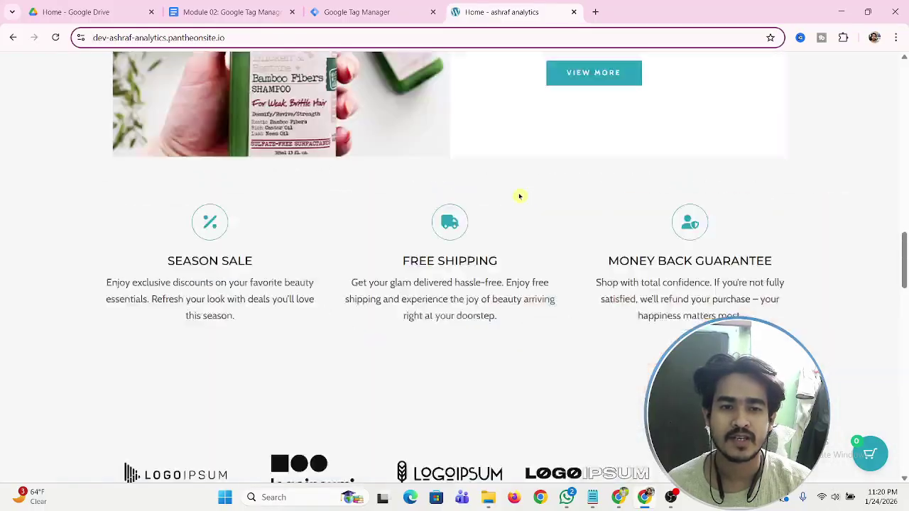
pyautogui.scroll(10, 519, 196)
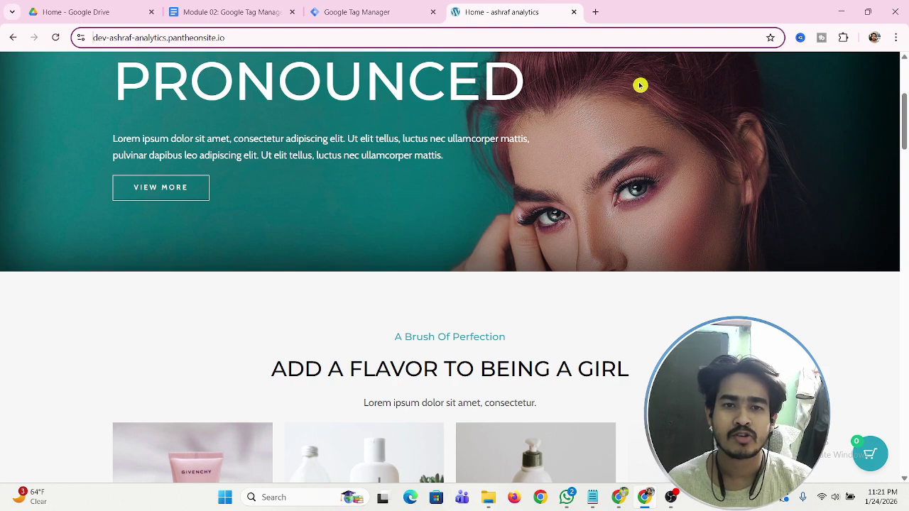
pyautogui.scroll(3, 582, 115)
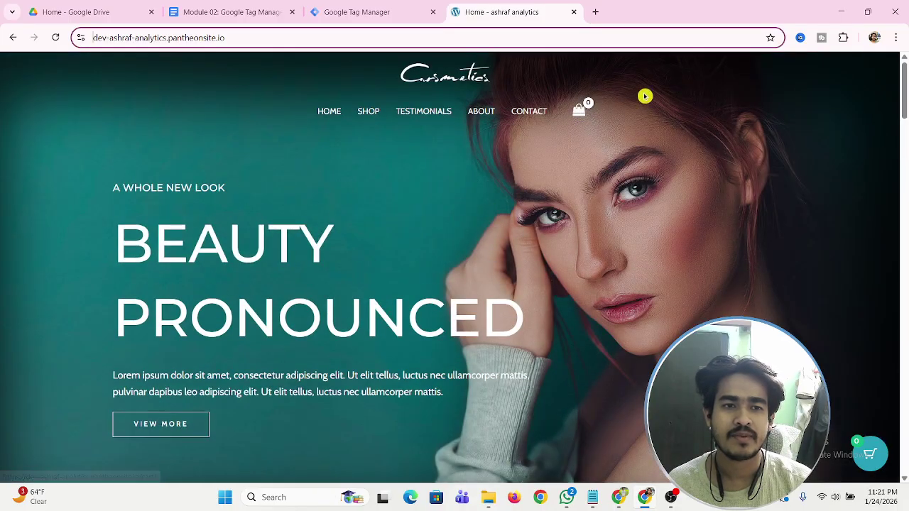
pyautogui.click(239, 10)
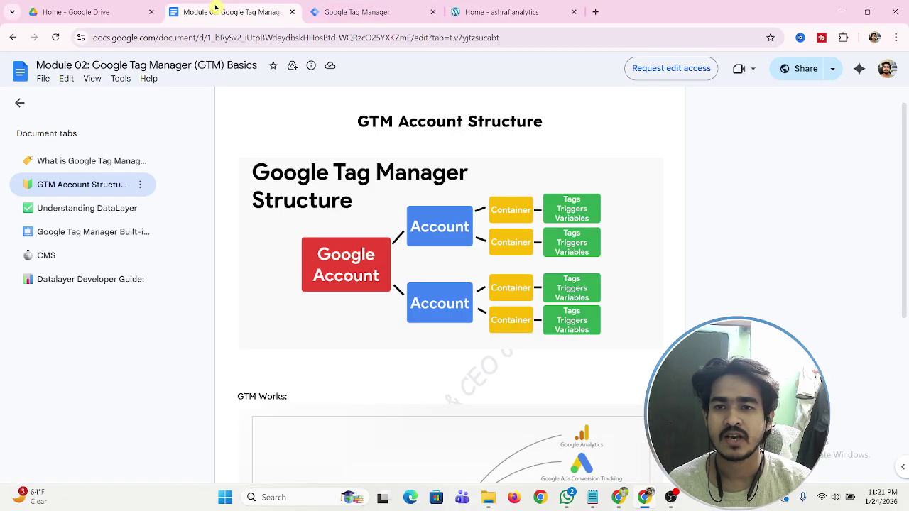
# Look through the course document's sections from Understanding DataLayer to the Datalayer Developer Guide and its table of browser extensions.
pyautogui.click(80, 210)
pyautogui.scroll(-6, 80, 216)
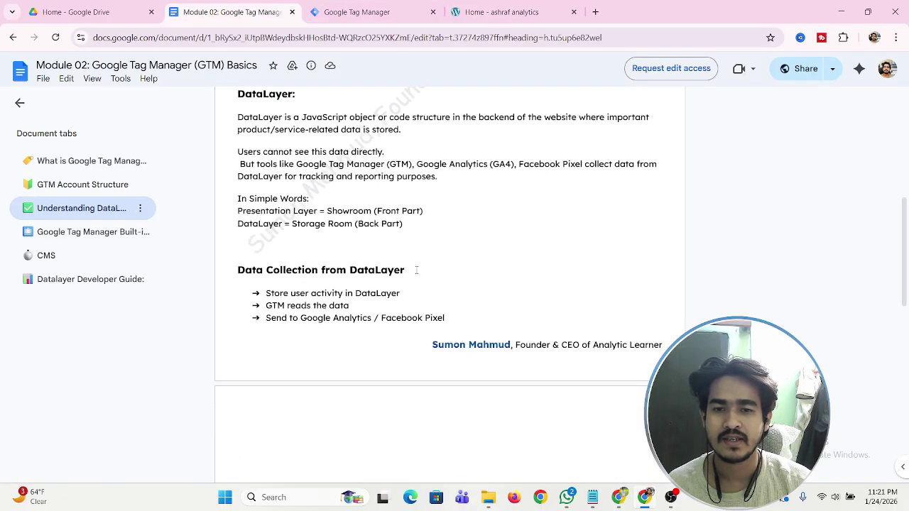
pyautogui.click(80, 229)
pyautogui.scroll(-4, 80, 227)
pyautogui.click(63, 255)
pyautogui.scroll(-8, 51, 266)
pyautogui.click(57, 279)
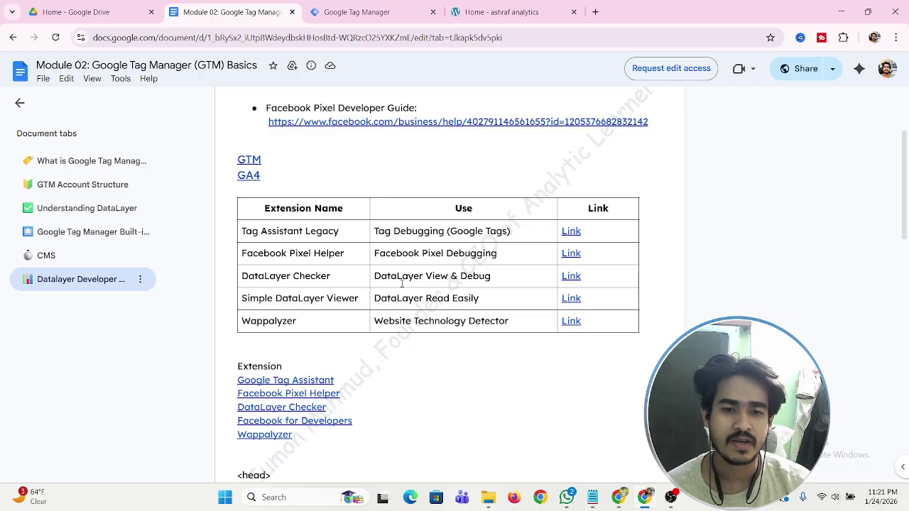
# Open the Tag Assistant Legacy link from the extension table and add the Tag Assistant extension to Chrome.
pyautogui.rightClick(568, 231)
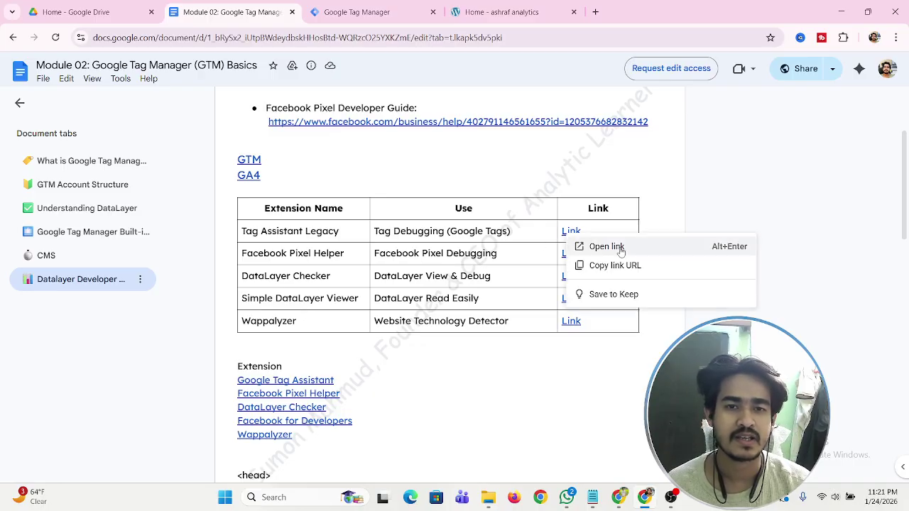
pyautogui.click(606, 247)
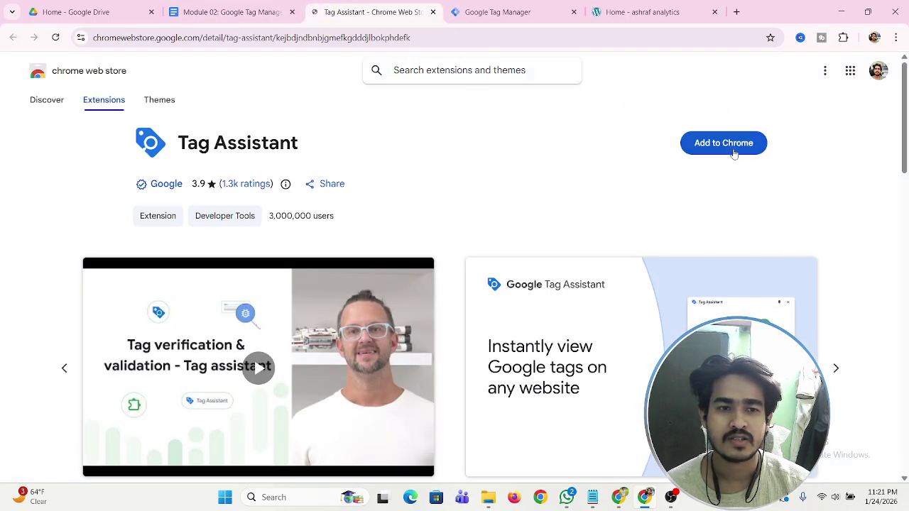
pyautogui.click(724, 142)
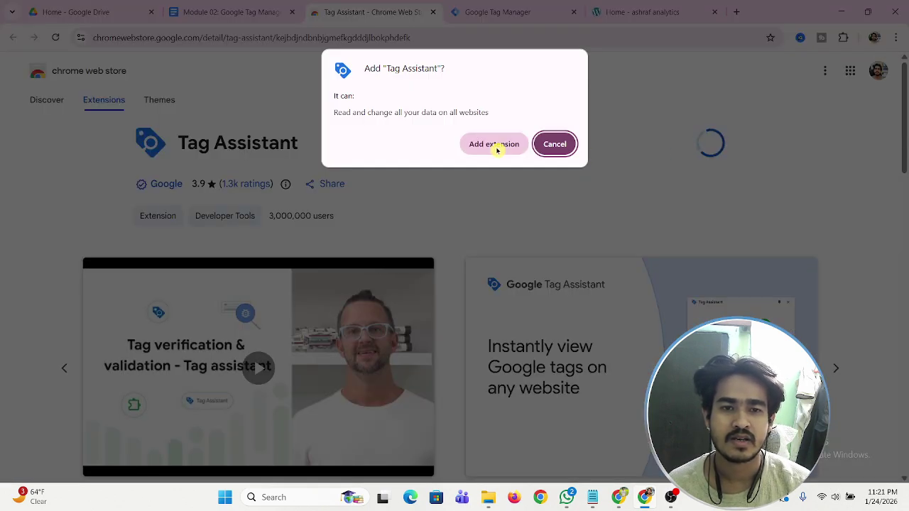
pyautogui.click(497, 148)
pyautogui.click(484, 12)
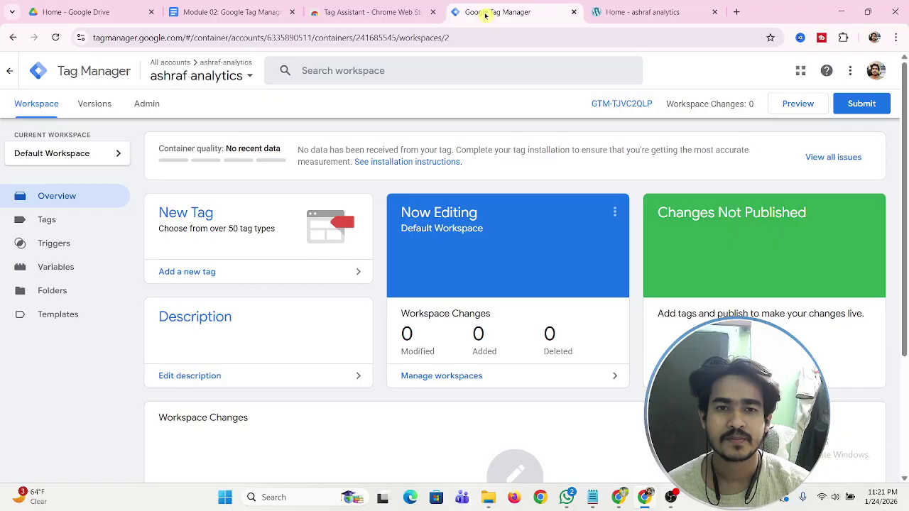
pyautogui.click(345, 12)
# Return to the course document, open the Facebook Pixel Helper link and add the Meta Pixel Helper extension to Chrome.
pyautogui.click(224, 12)
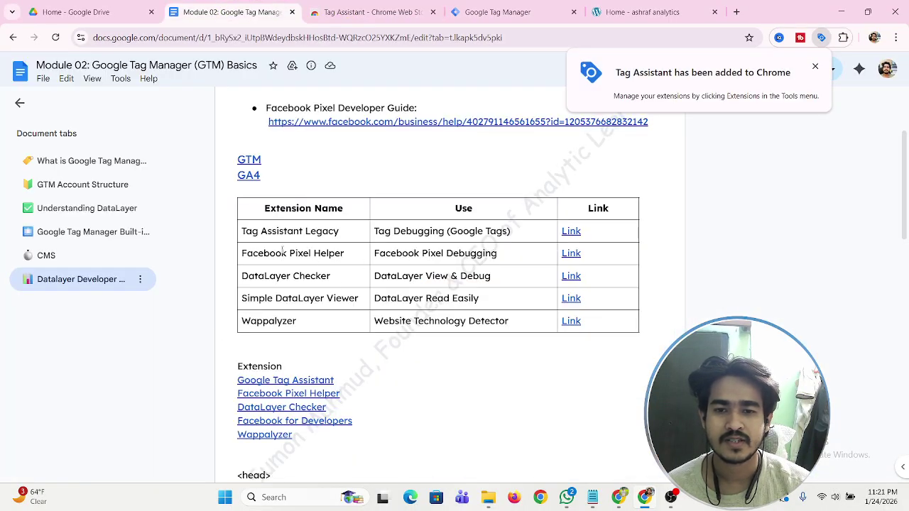
pyautogui.click(571, 253)
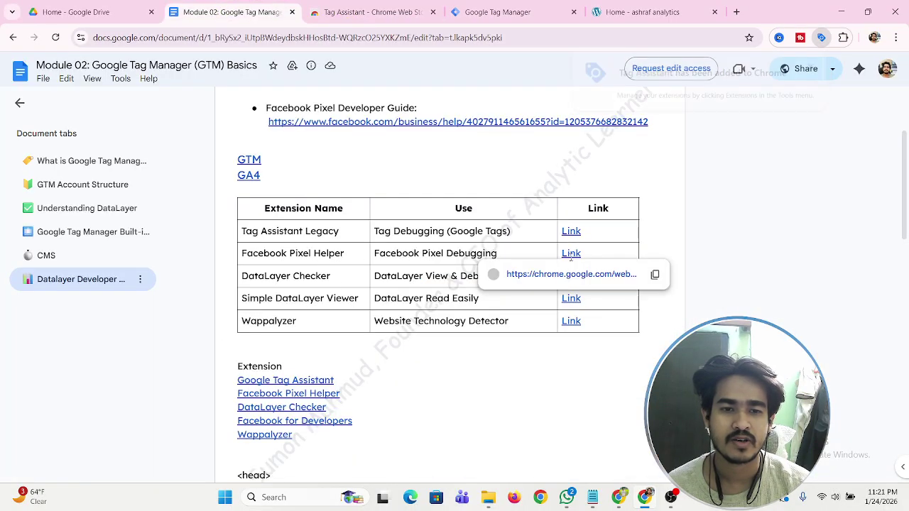
pyautogui.click(603, 274)
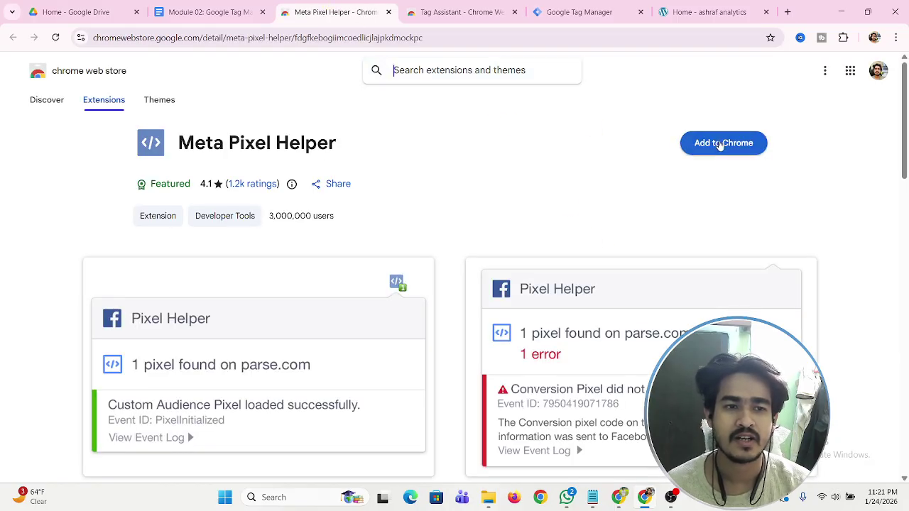
pyautogui.click(722, 145)
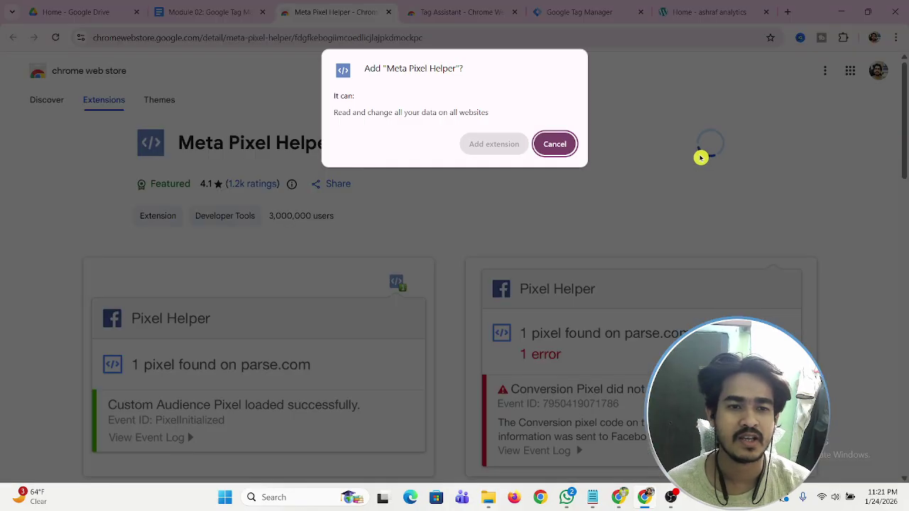
pyautogui.click(490, 149)
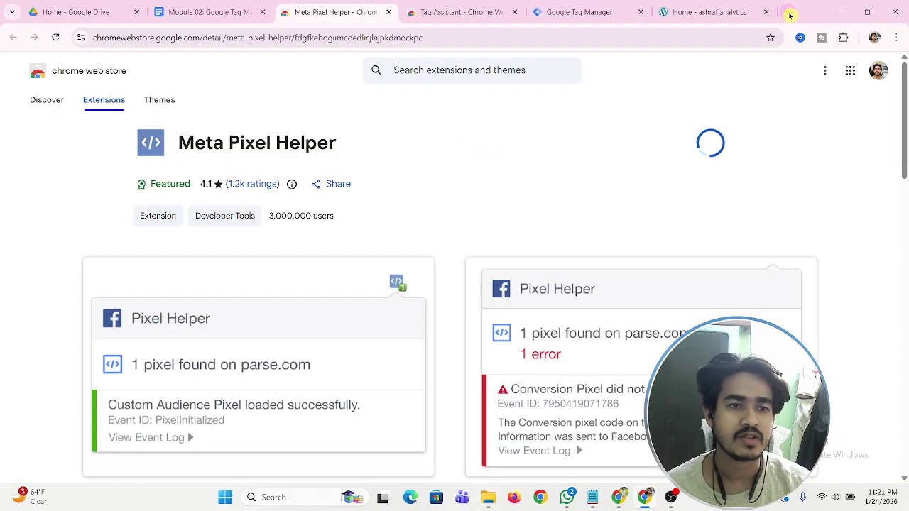
# Open the Chrome Web Store home page from the Google apps launcher in a new browser tab.
pyautogui.hotkey('ctrl', 't')
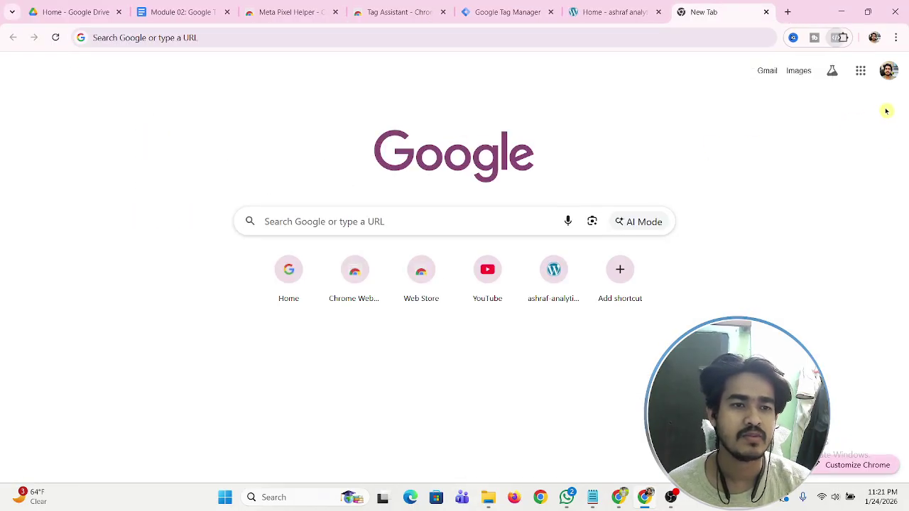
pyautogui.click(860, 70)
pyautogui.scroll(-4, 793, 203)
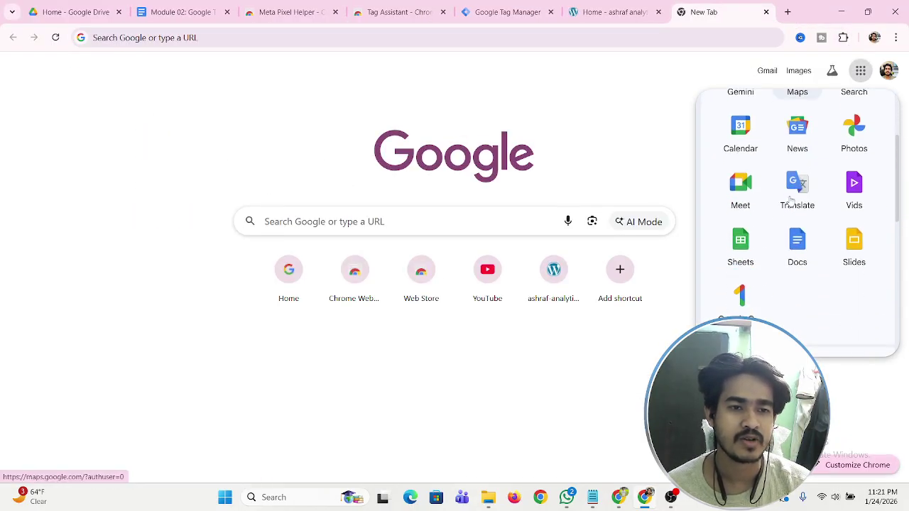
pyautogui.scroll(-1, 793, 202)
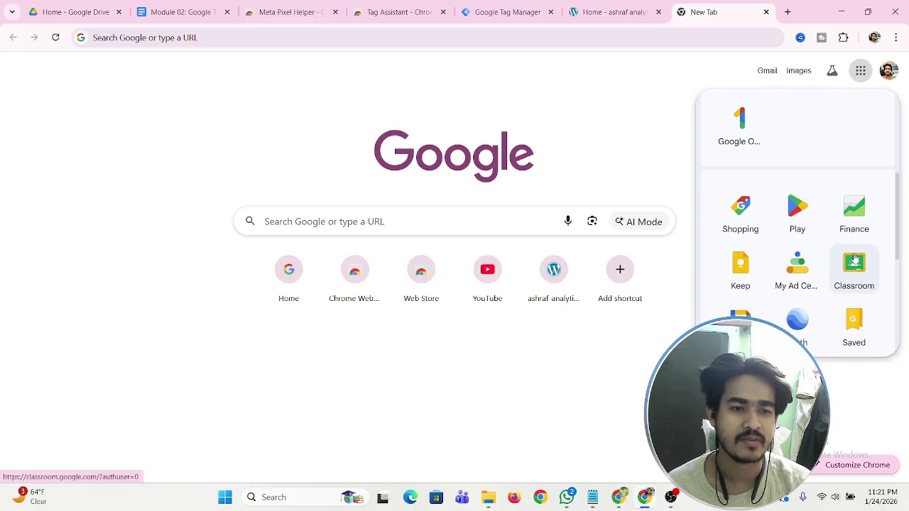
pyautogui.scroll(-3, 824, 238)
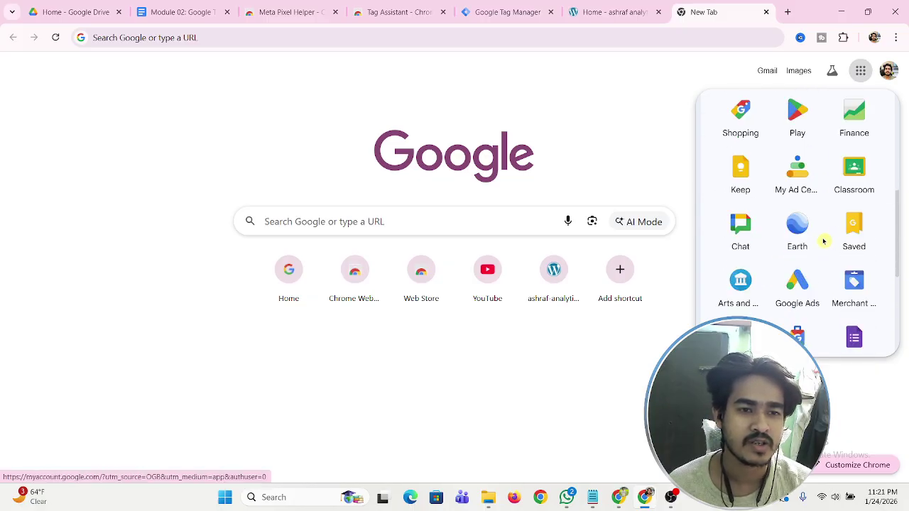
pyautogui.scroll(-1, 848, 230)
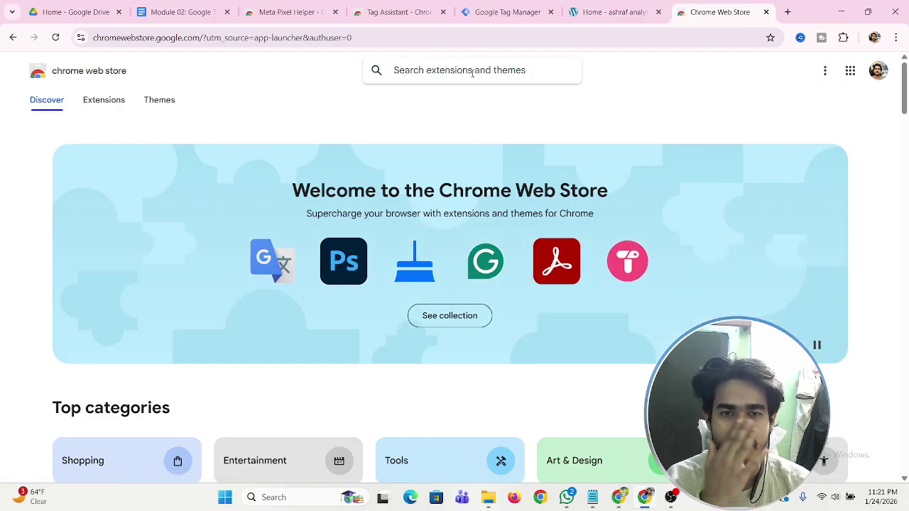
# Return to the course document, open the DataLayer Checker link and add the Datalayer Checker extension to Chrome.
pyautogui.click(181, 12)
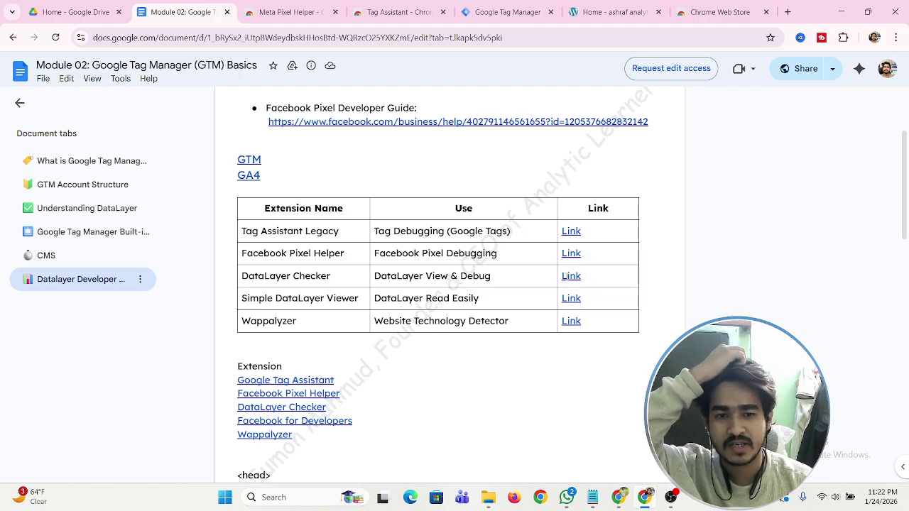
pyautogui.click(573, 277)
pyautogui.click(596, 302)
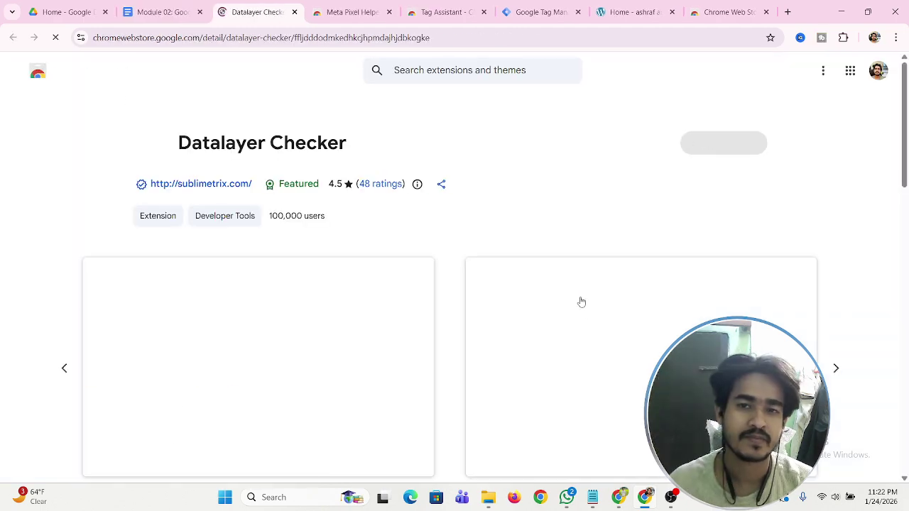
pyautogui.click(719, 145)
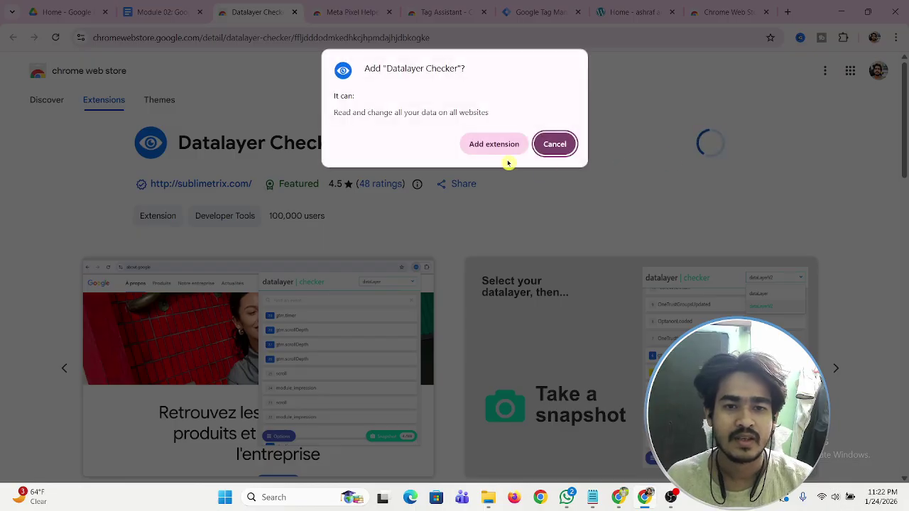
pyautogui.click(498, 145)
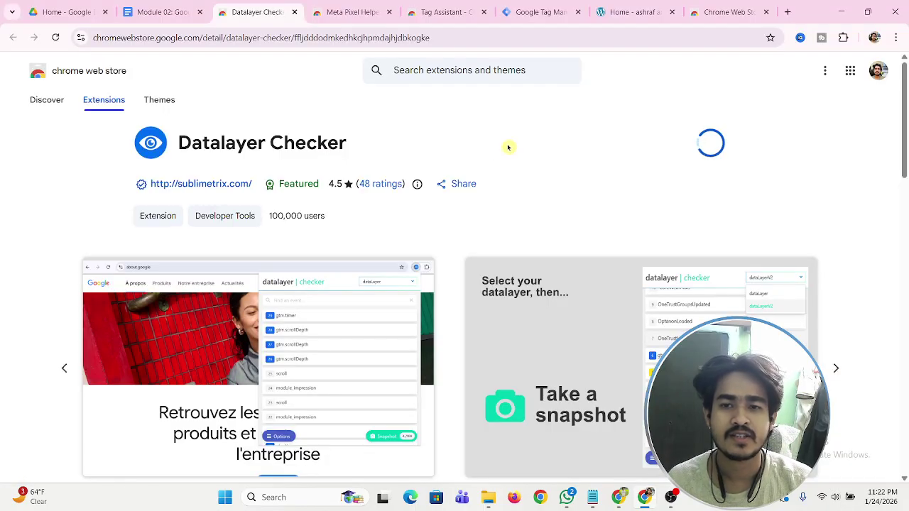
# Return to the course document, open the Simple DataLayer Viewer link and add the Simple Data Layer Viewer extension to Chrome.
pyautogui.click(169, 12)
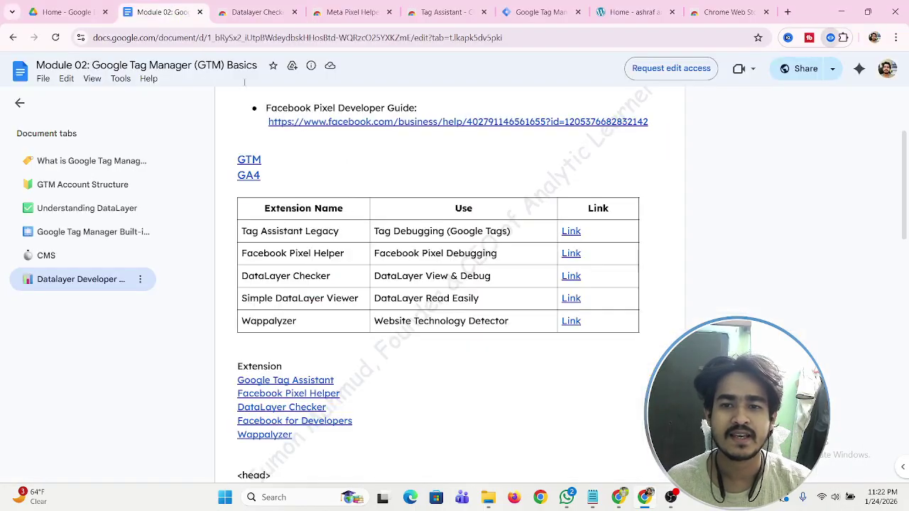
pyautogui.click(571, 298)
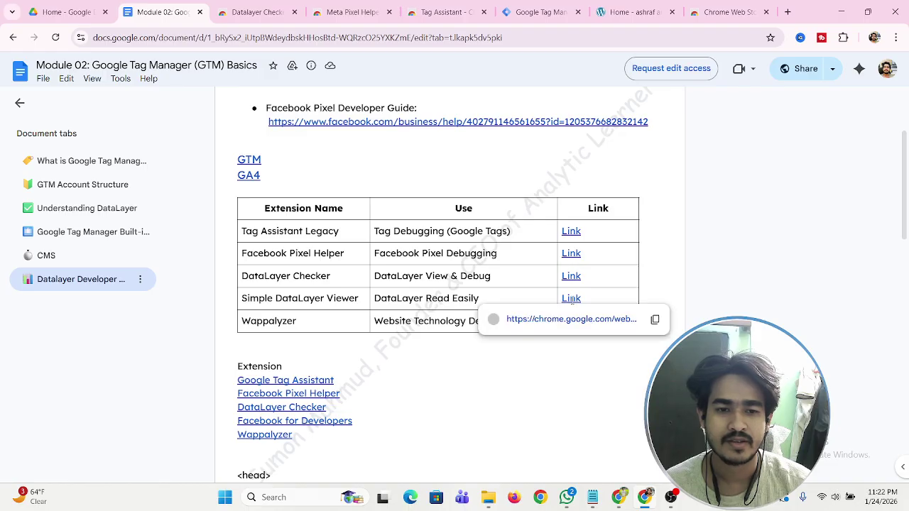
pyautogui.click(574, 321)
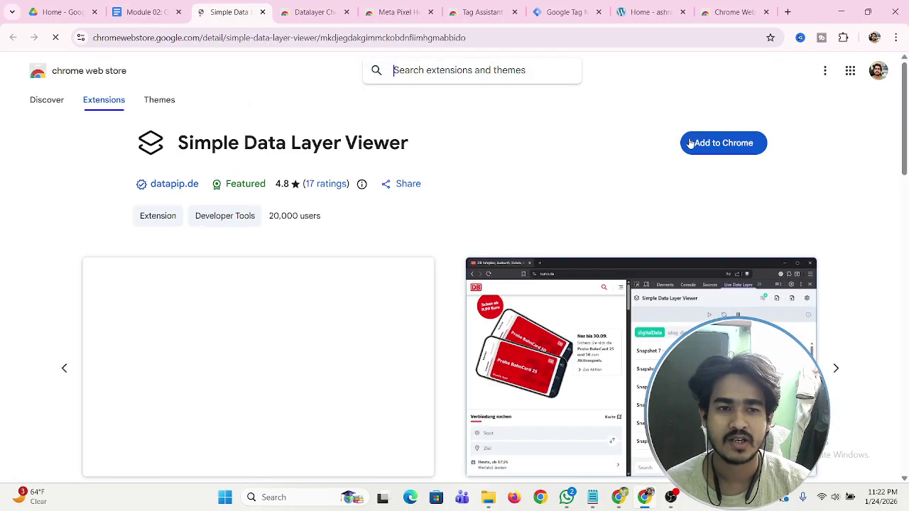
pyautogui.click(711, 145)
pyautogui.click(492, 144)
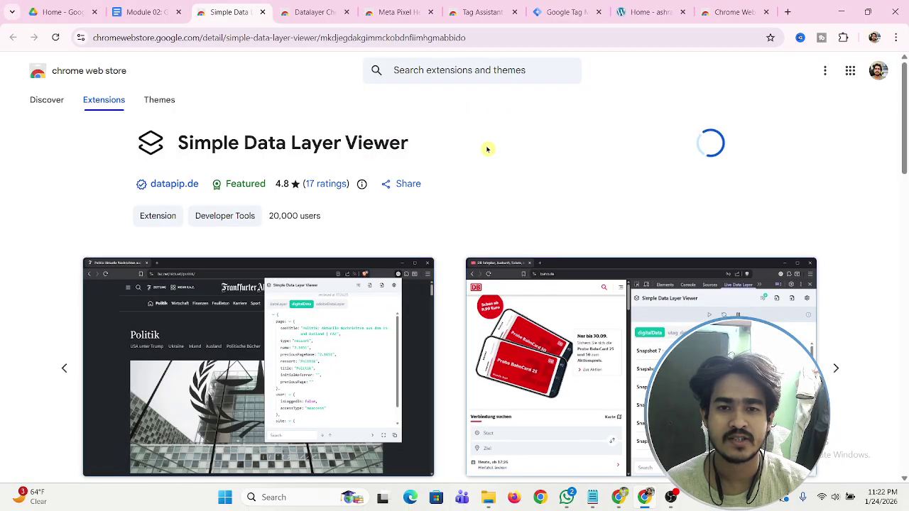
# Return to the course document, open the Wappalyzer link and add the Wappalyzer - Technology profiler extension to Chrome.
pyautogui.click(155, 12)
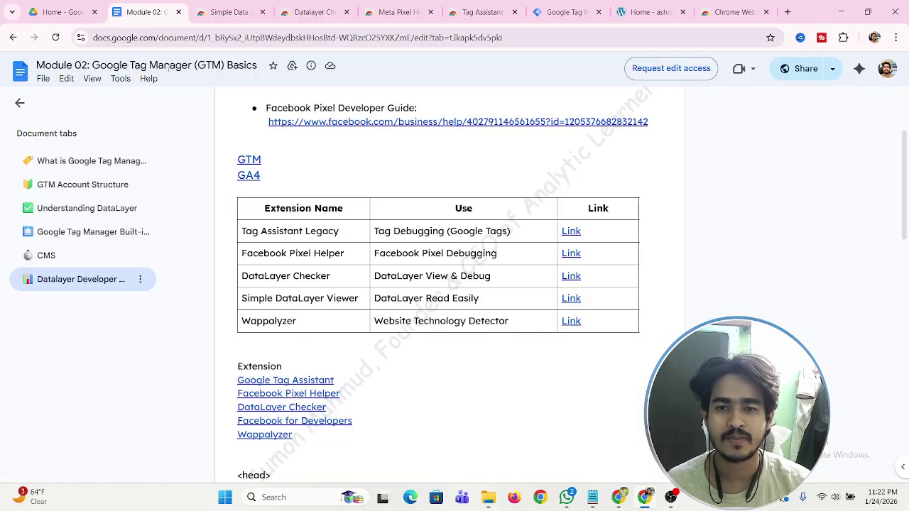
pyautogui.moveTo(571, 321)
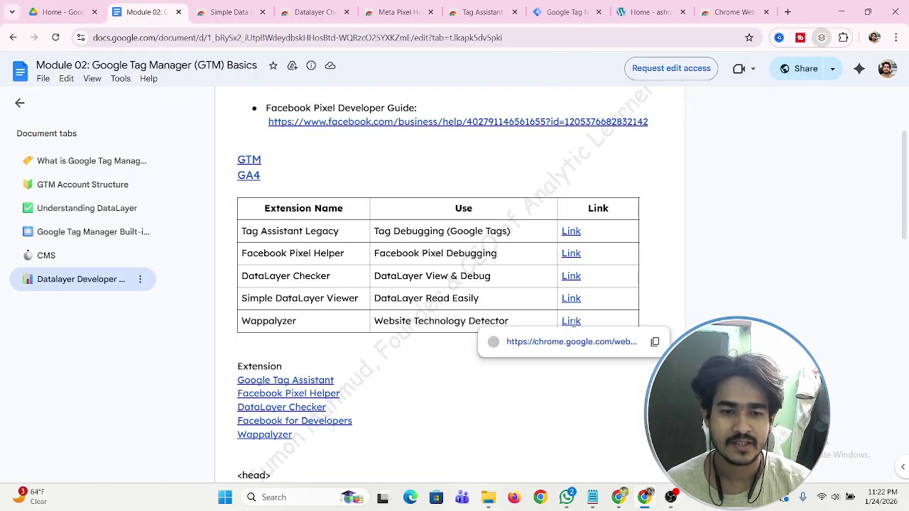
pyautogui.click(580, 345)
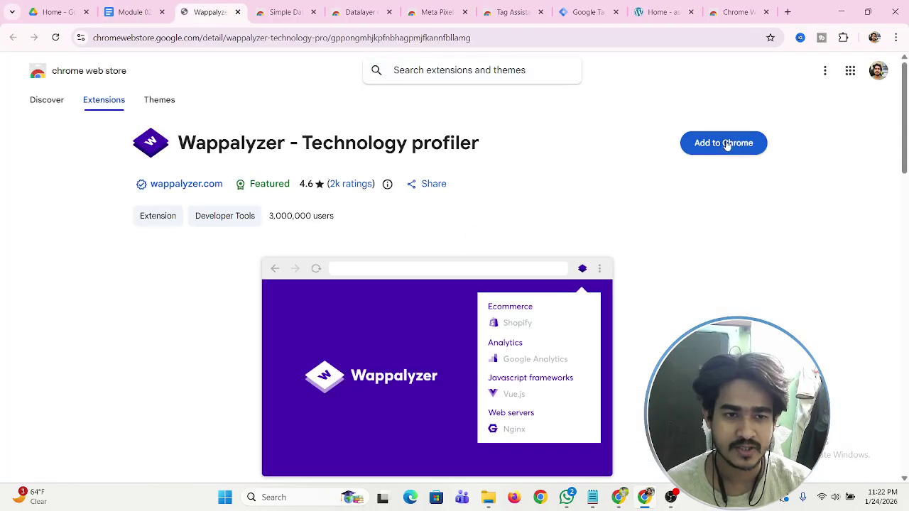
pyautogui.click(721, 145)
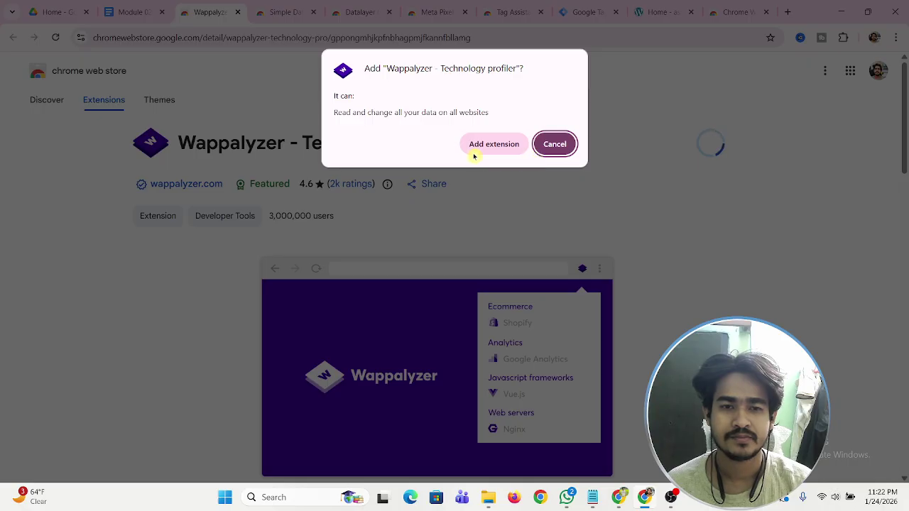
pyautogui.click(489, 146)
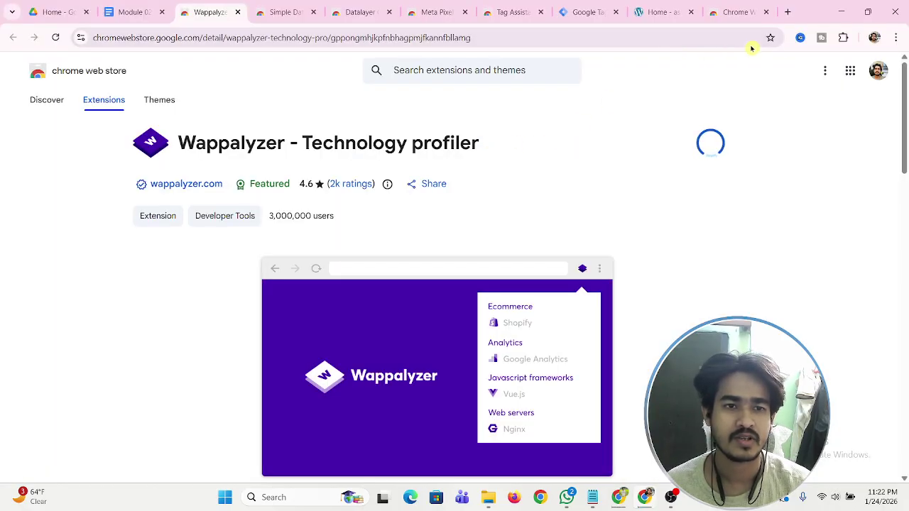
# Close the Chrome Web Store home page and all five extension pages, and open a new browser tab.
pyautogui.click(766, 12)
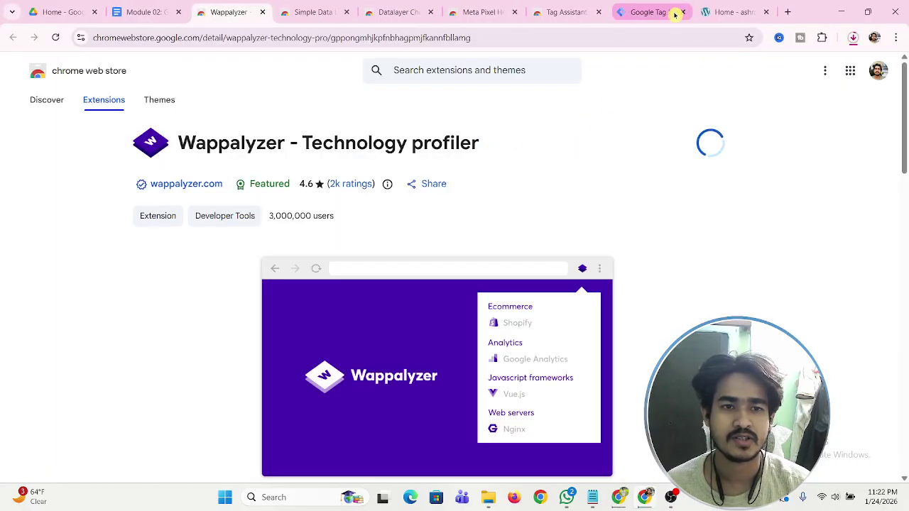
pyautogui.click(599, 12)
pyautogui.click(514, 12)
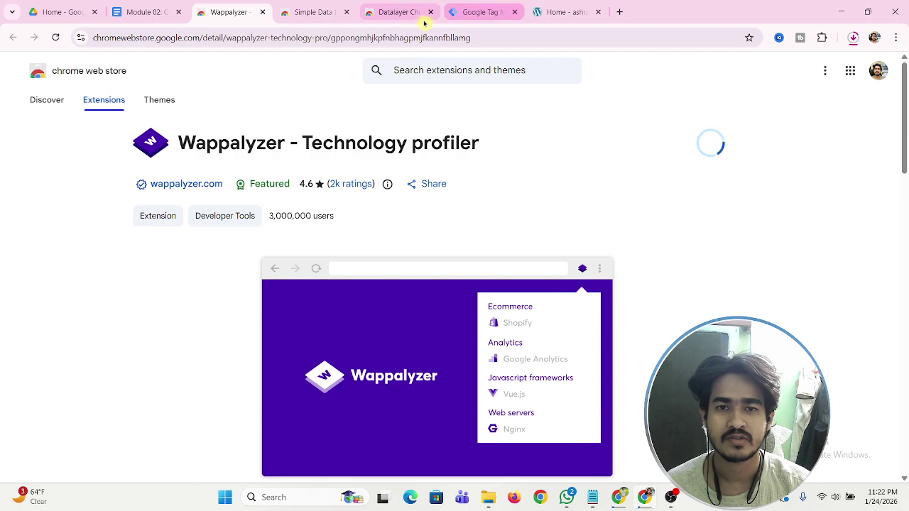
pyautogui.click(411, 14)
pyautogui.click(431, 12)
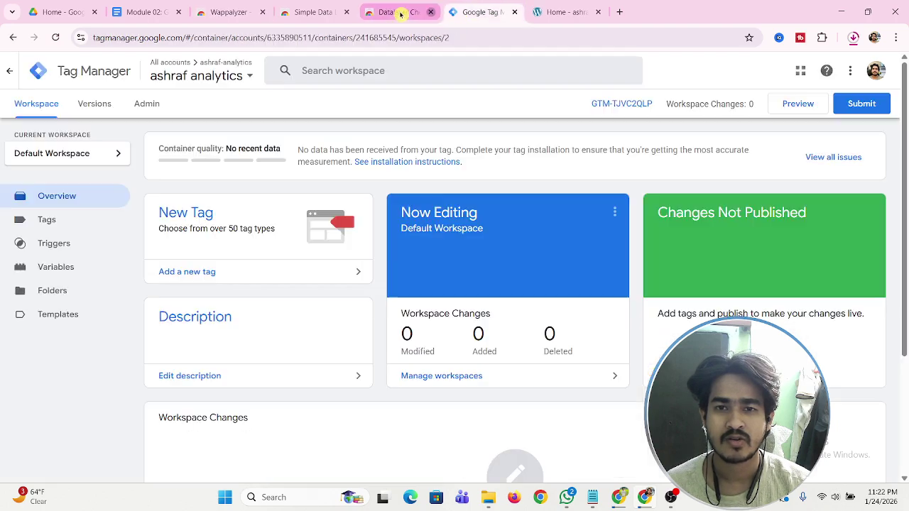
pyautogui.click(346, 12)
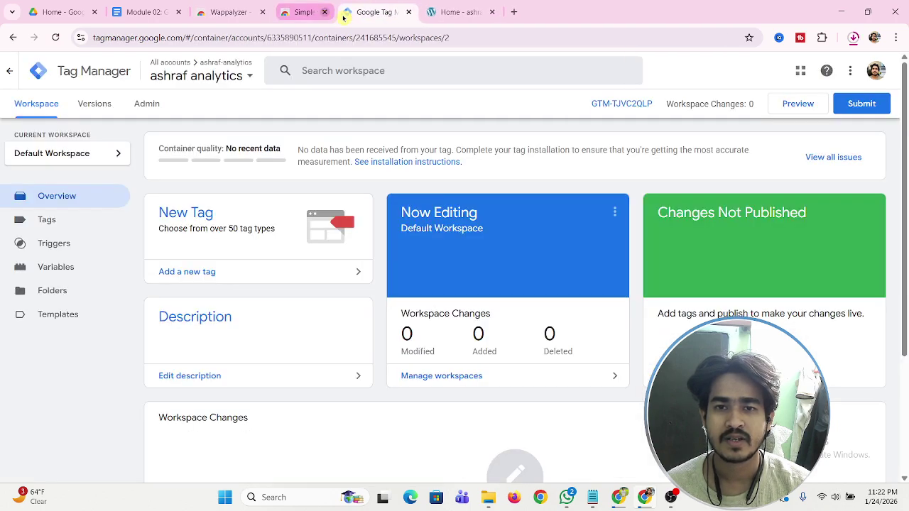
pyautogui.click(263, 12)
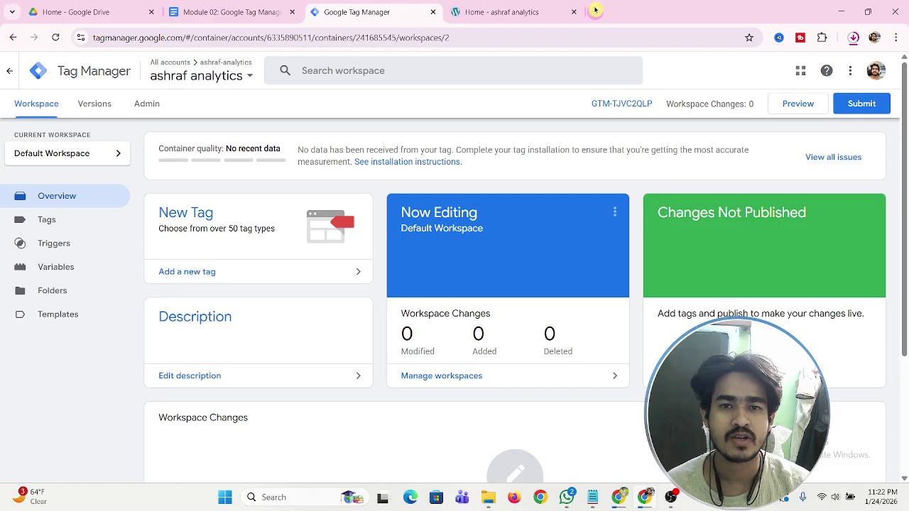
pyautogui.click(595, 11)
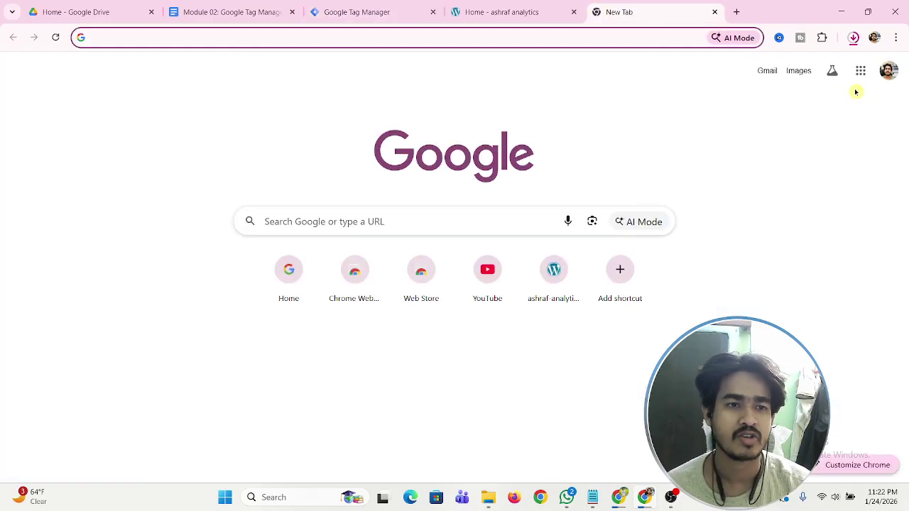
# Check the recent download history for the extension that is still downloading.
pyautogui.click(853, 37)
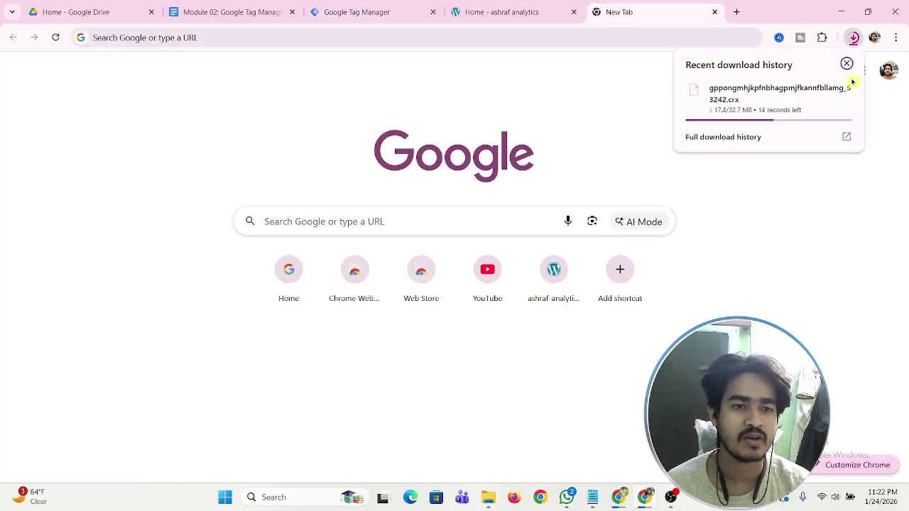
pyautogui.click(632, 137)
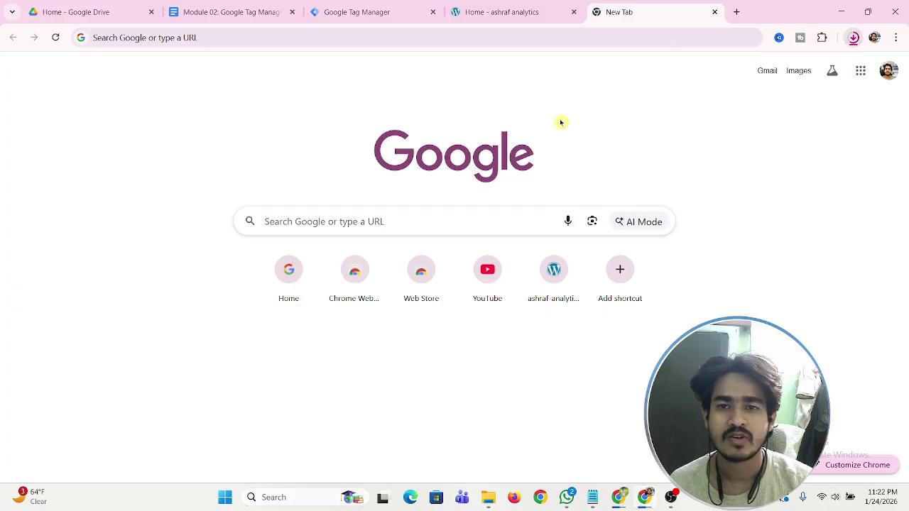
# Look over the ashraf analytics home page and open its page source.
pyautogui.click(511, 7)
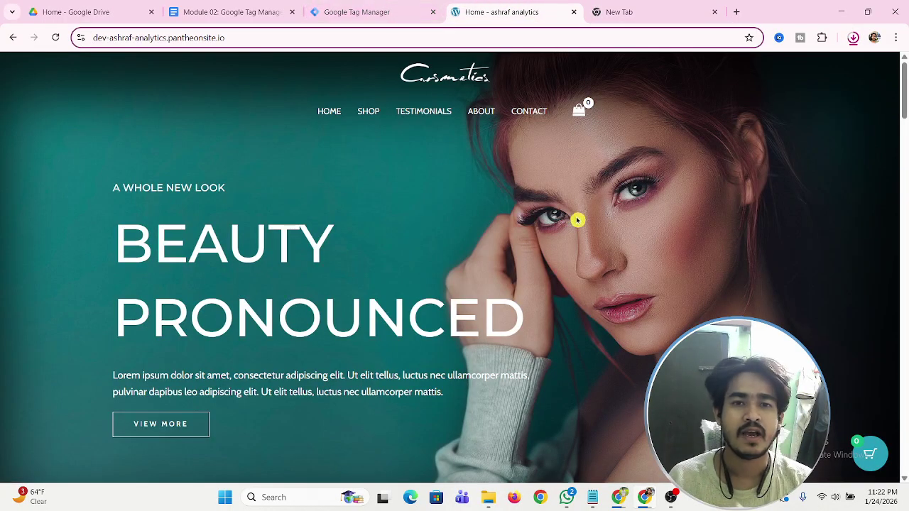
pyautogui.scroll(-5, 554, 190)
pyautogui.scroll(5, 554, 190)
pyautogui.rightClick(476, 146)
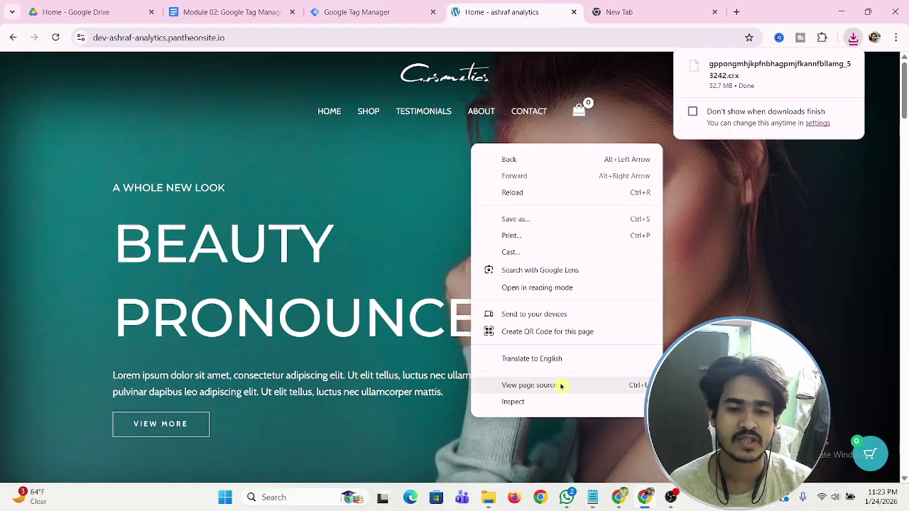
pyautogui.click(561, 385)
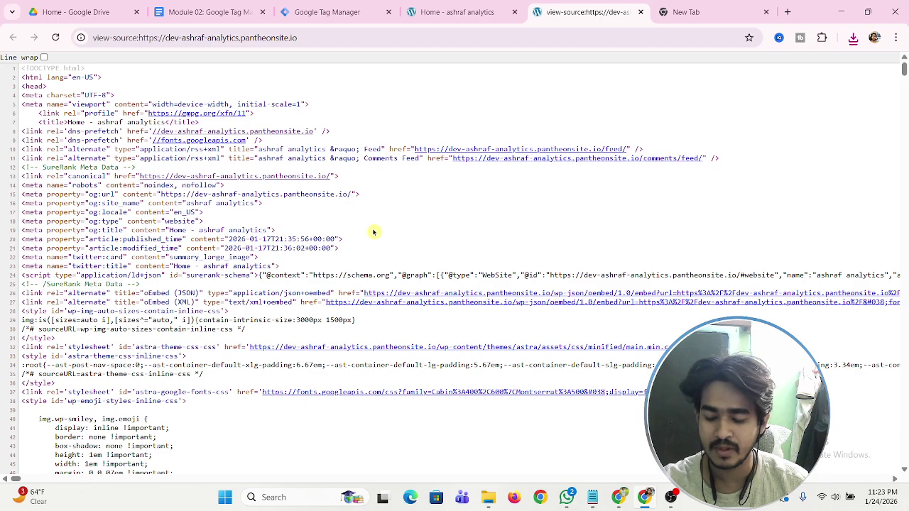
# Search the home page's source code for "gtm" and look through the code, dismissing the Wappalyzer notification and the search.
pyautogui.hotkey('ctrl', 'f')
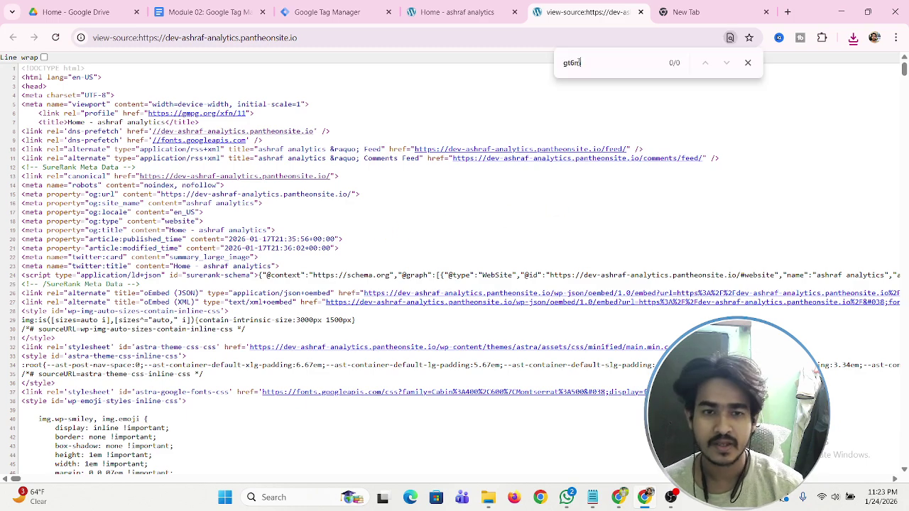
pyautogui.write('gt')
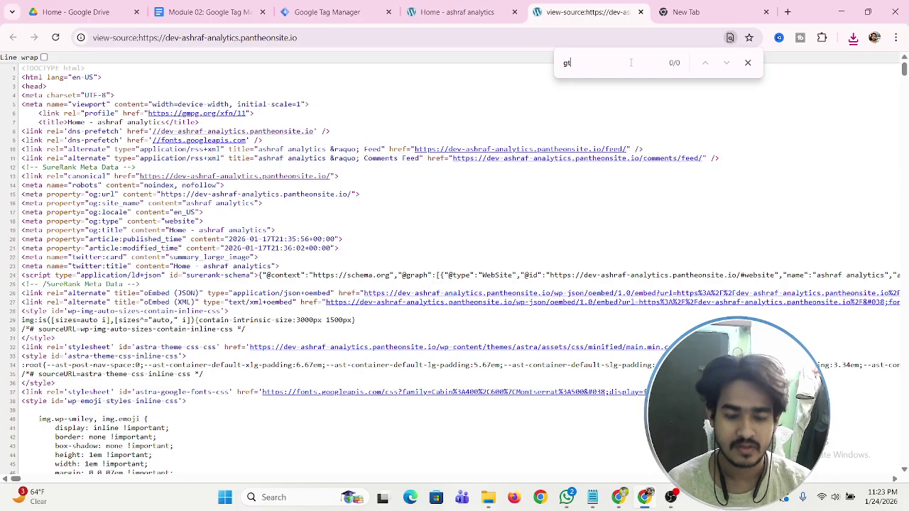
pyautogui.write('m')
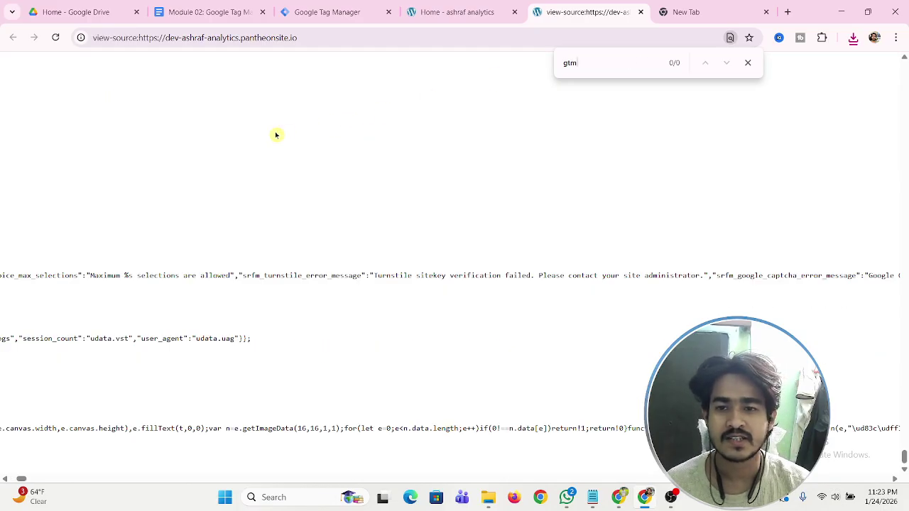
pyautogui.scroll(4, 163, 167)
pyautogui.scroll(3, 213, 166)
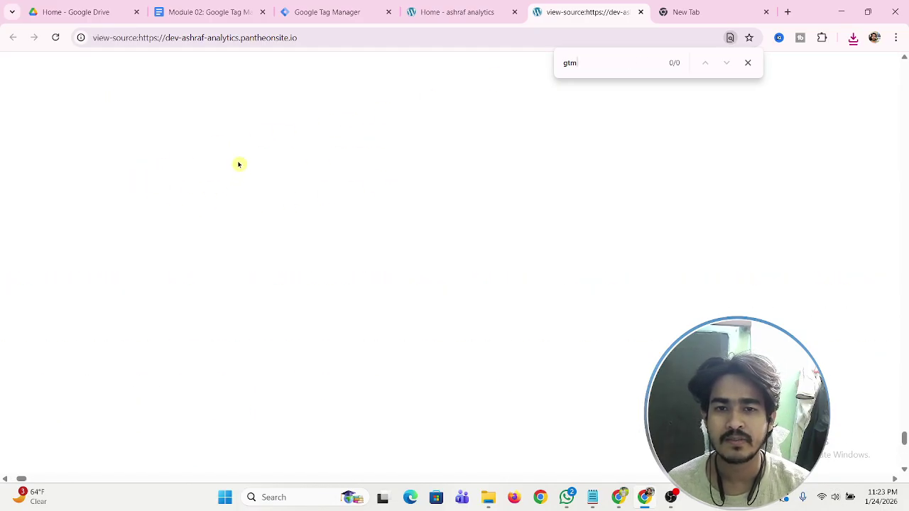
pyautogui.scroll(10, 243, 160)
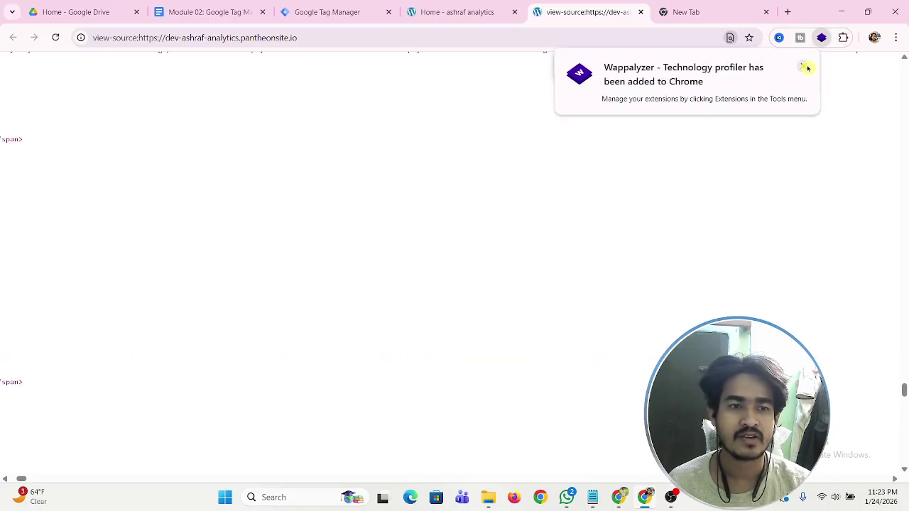
pyautogui.click(803, 66)
pyautogui.click(748, 63)
# Pin the Datalayer Checker, Meta Pixel Helper, Simple Data Layer Viewer, Tag Assistant and Wappalyzer extensions in Chrome.
pyautogui.click(704, 21)
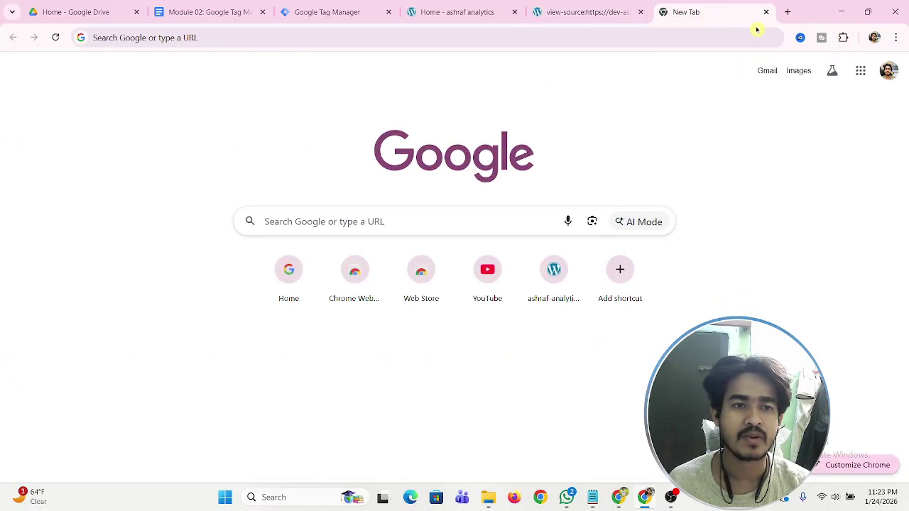
pyautogui.click(844, 37)
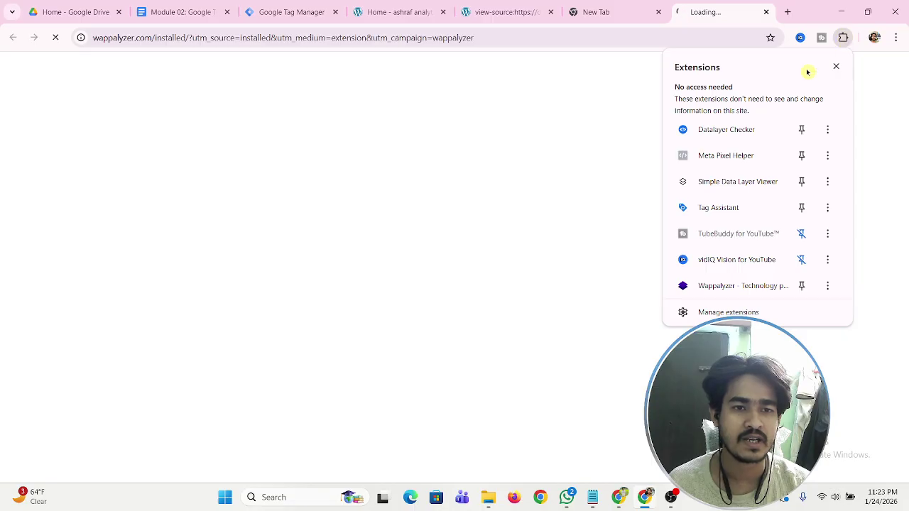
pyautogui.click(802, 130)
pyautogui.click(802, 155)
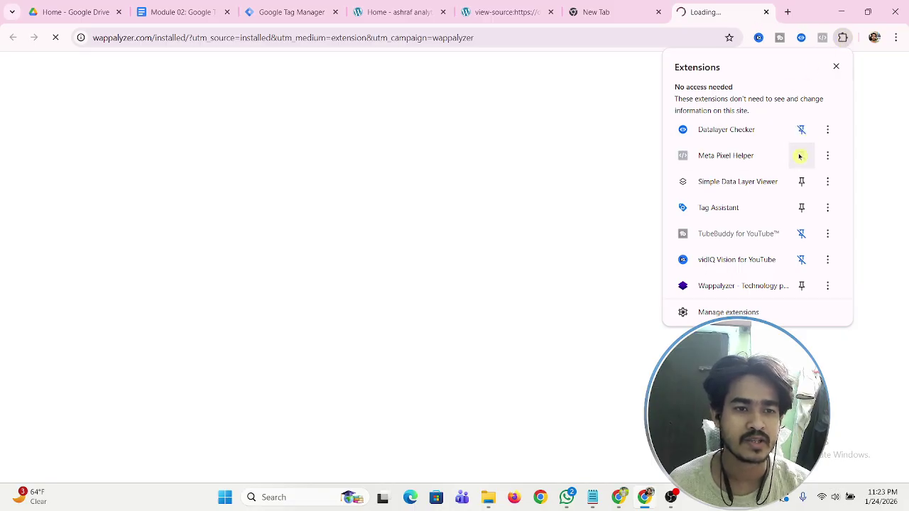
pyautogui.click(802, 183)
pyautogui.click(804, 208)
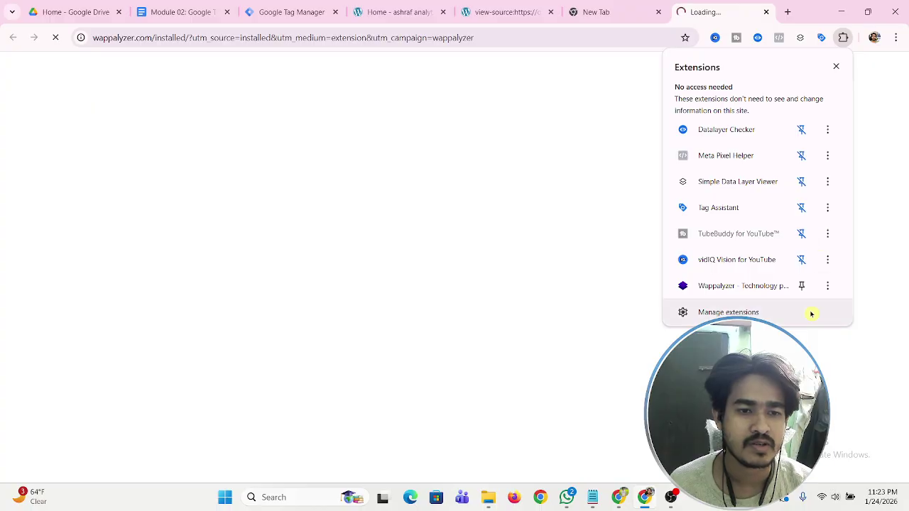
pyautogui.click(801, 286)
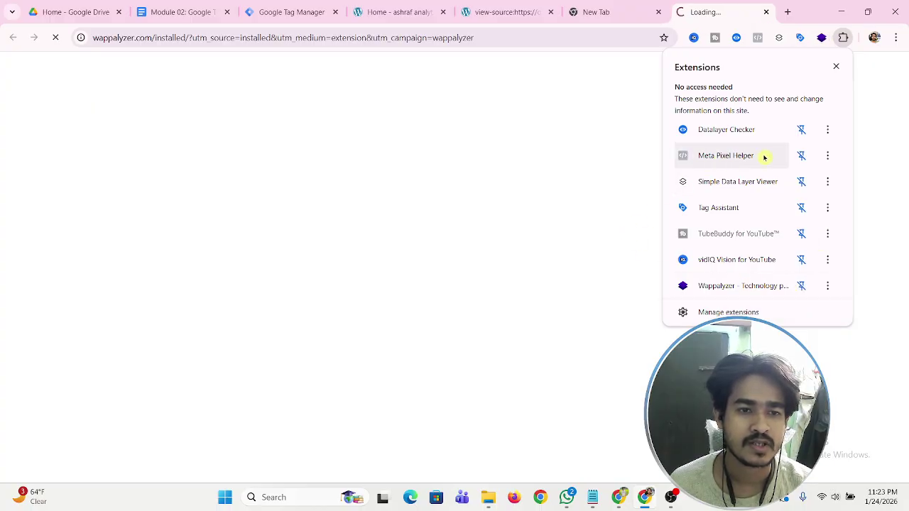
pyautogui.click(535, 186)
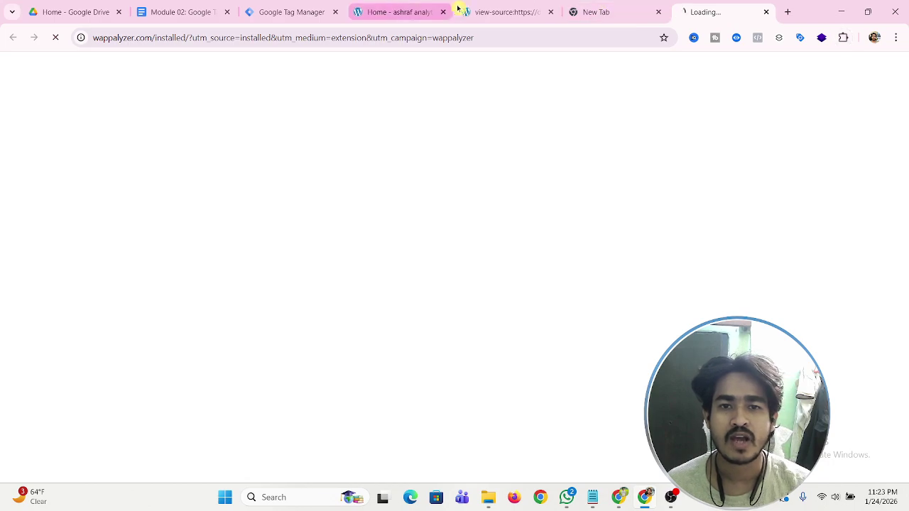
# Check the ashraf analytics home page for tags with the Tag Assistant extension, closing it when done.
pyautogui.click(510, 11)
pyautogui.click(389, 16)
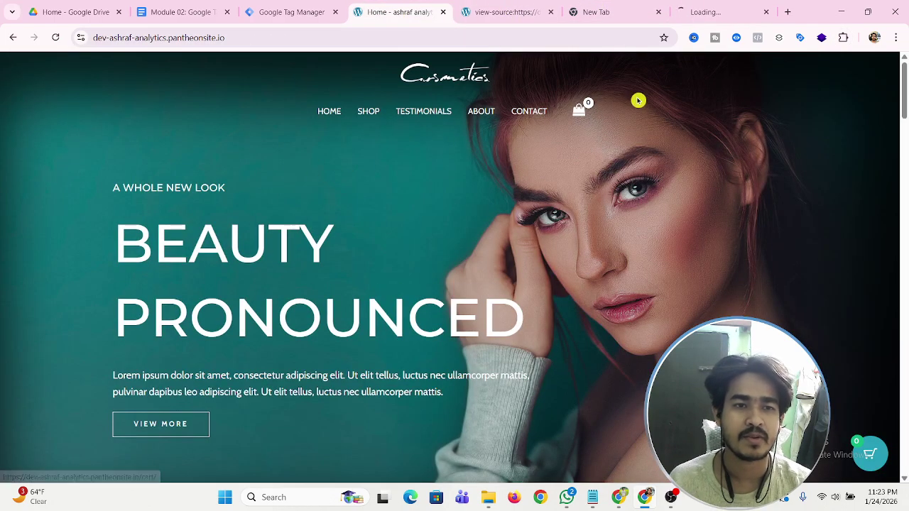
pyautogui.click(799, 37)
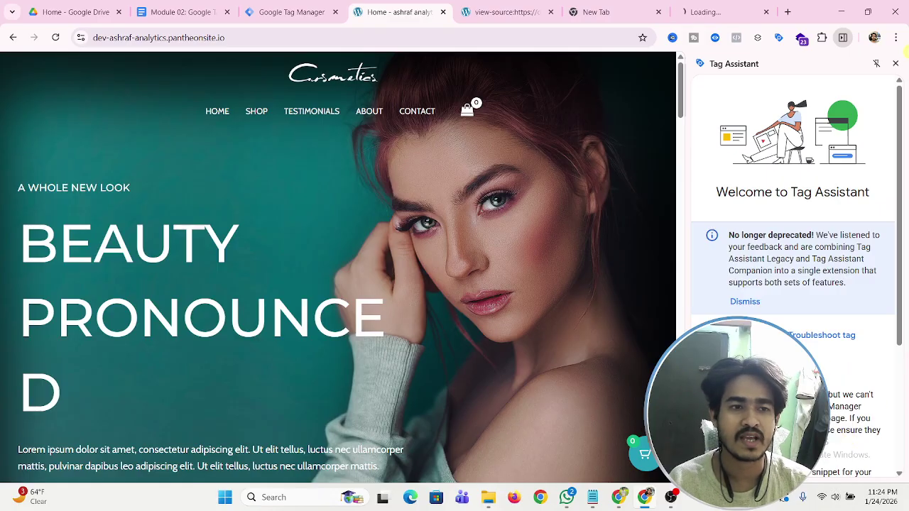
pyautogui.click(897, 65)
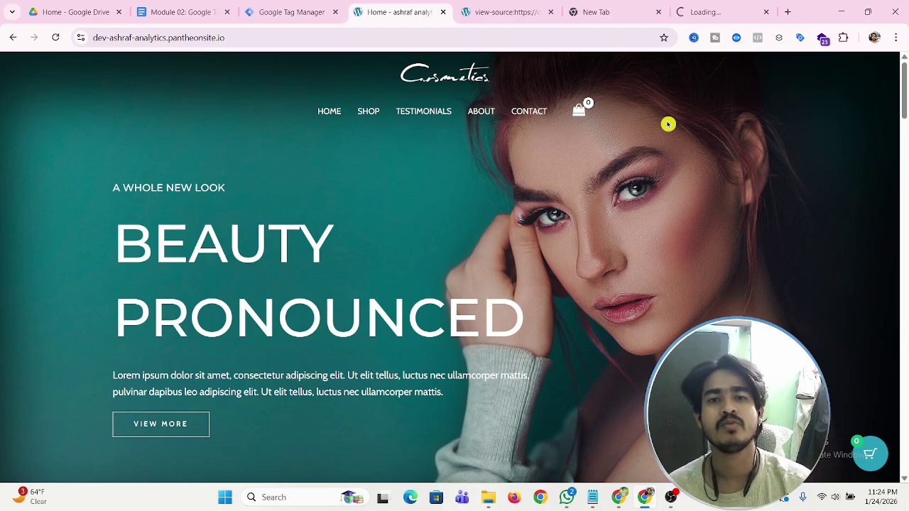
# Glance at the Tag Manager workspace, return to the ashraf analytics site and open its wp-admin address.
pyautogui.click(488, 9)
pyautogui.click(307, 8)
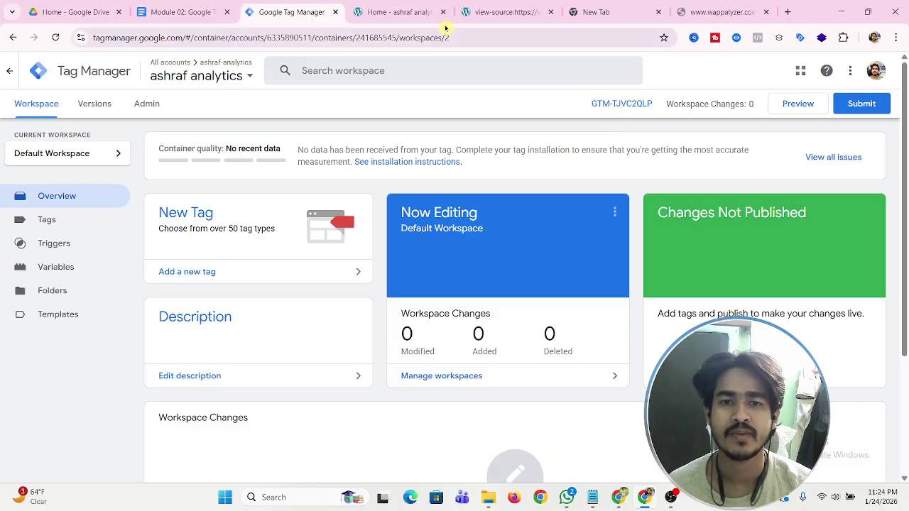
pyautogui.click(393, 12)
pyautogui.click(289, 37)
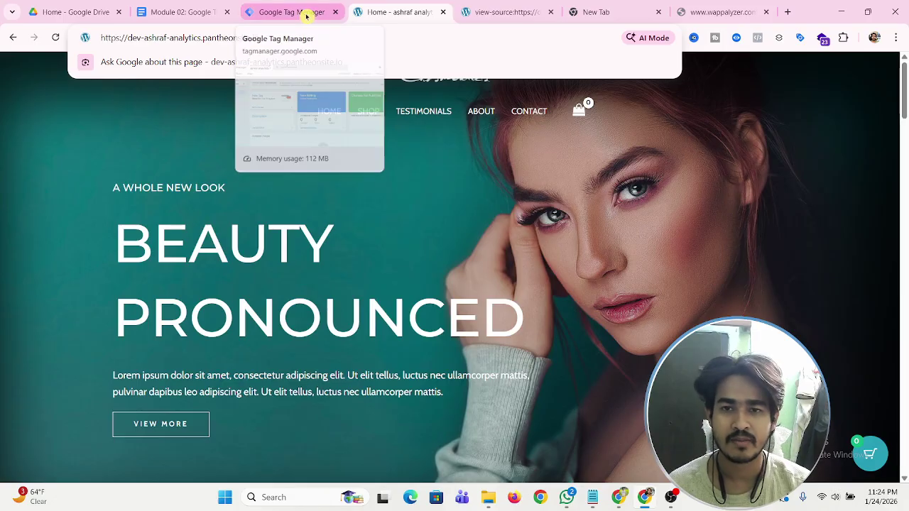
pyautogui.write('/')
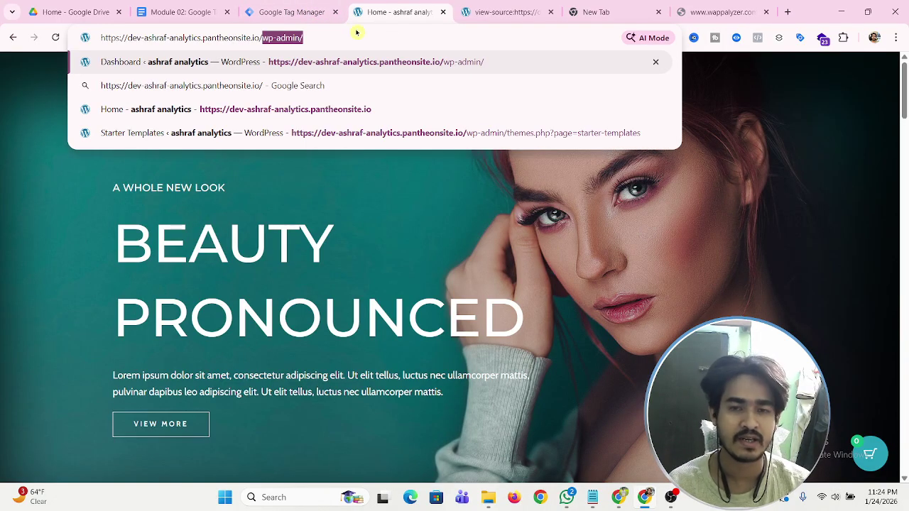
pyautogui.press('Return')
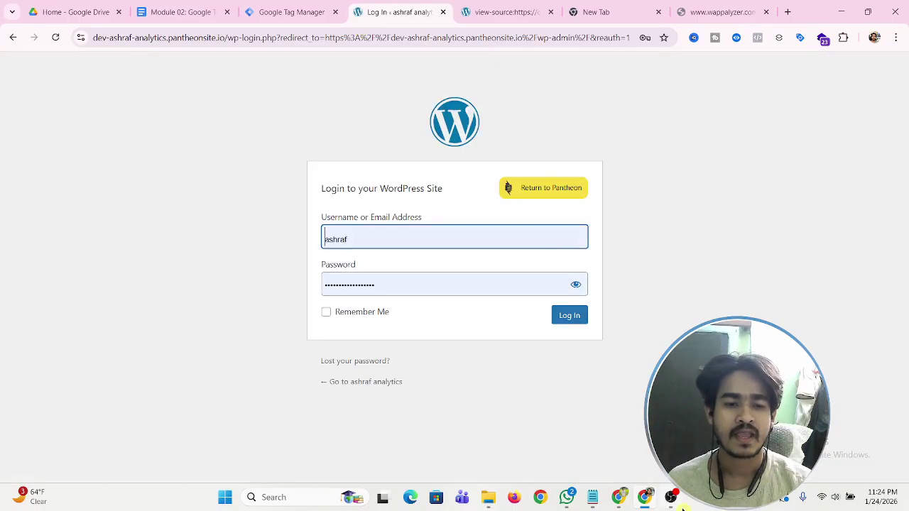
# Log in to the WordPress site with the prefilled credentials.
pyautogui.click(670, 499)
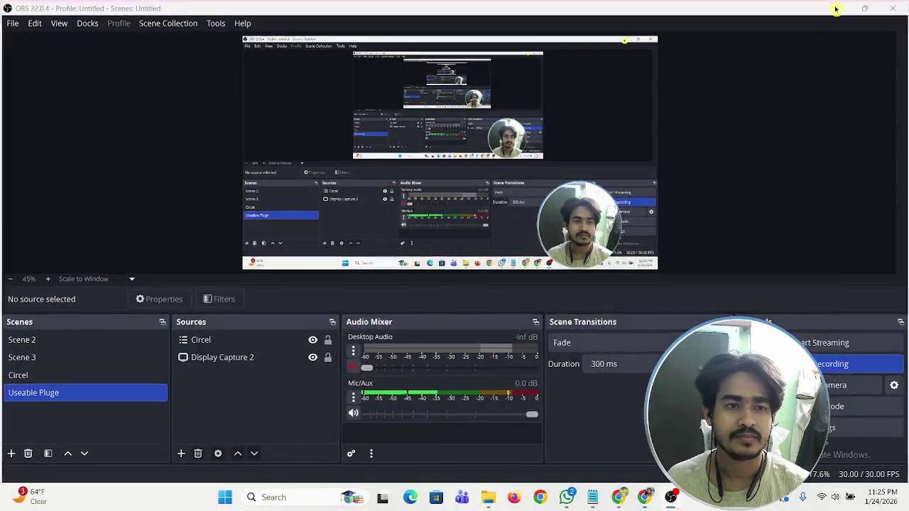
pyautogui.click(837, 6)
pyautogui.click(566, 318)
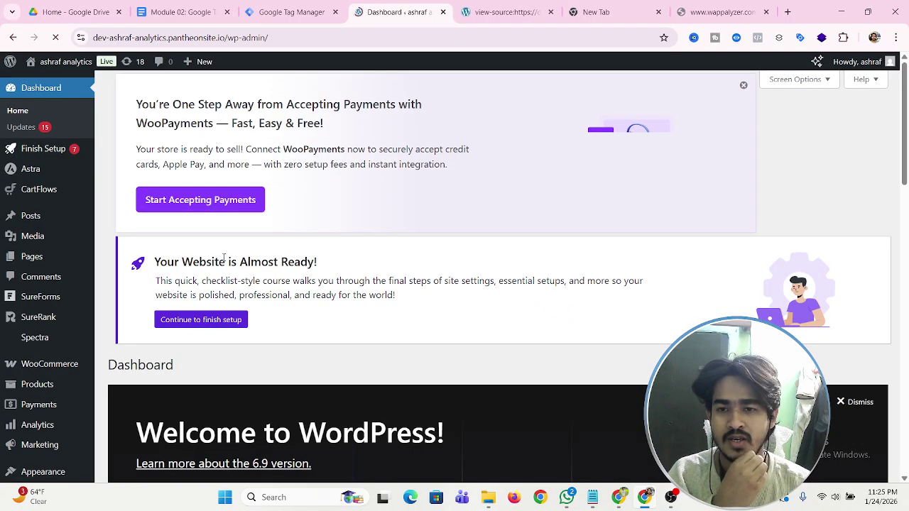
# Open the page for adding new plugins from the WordPress dashboard.
pyautogui.scroll(-3, 113, 260)
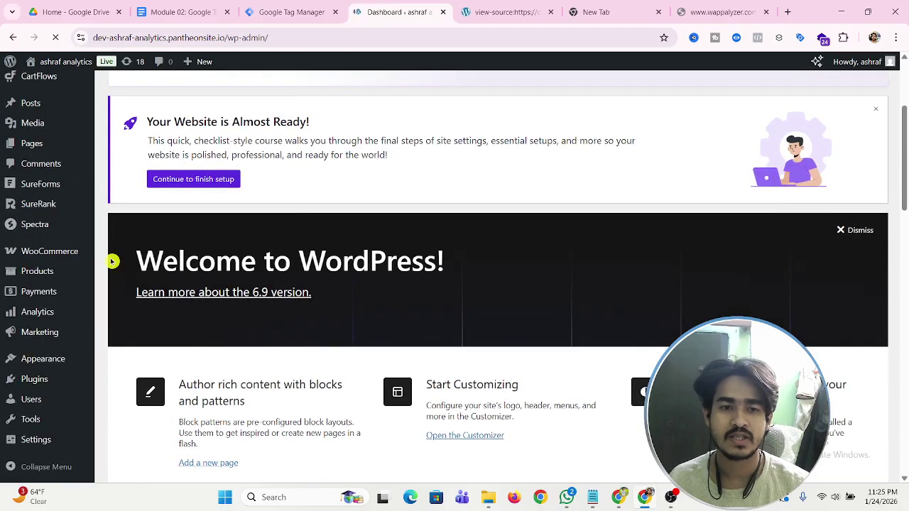
pyautogui.moveTo(71, 332)
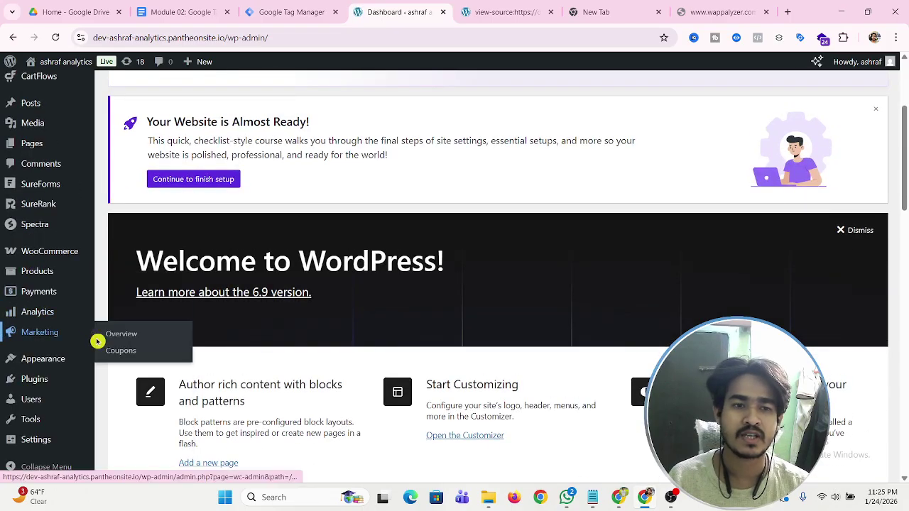
pyautogui.moveTo(40, 260)
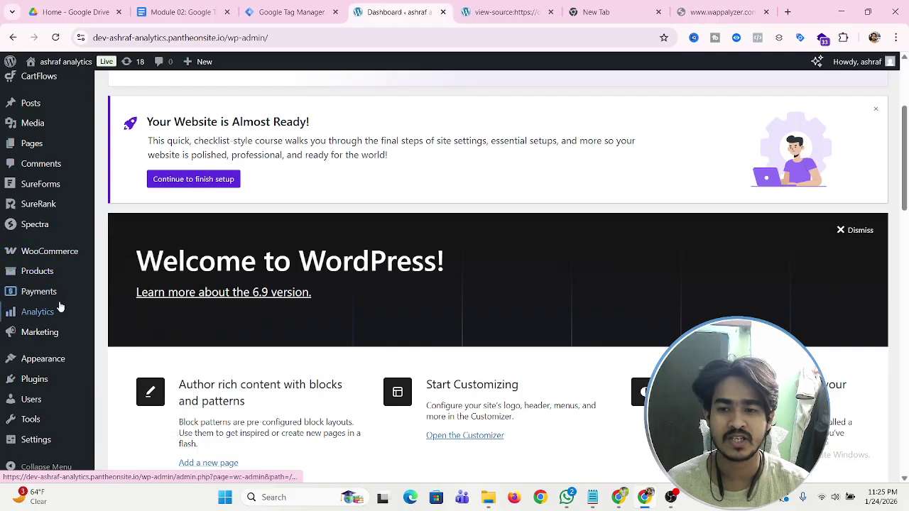
pyautogui.moveTo(39, 325)
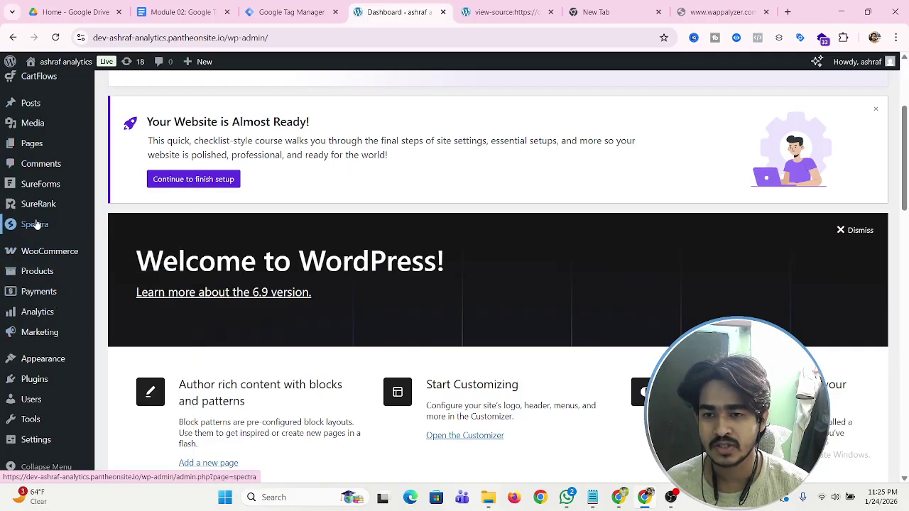
pyautogui.scroll(-2, 37, 241)
pyautogui.moveTo(48, 384)
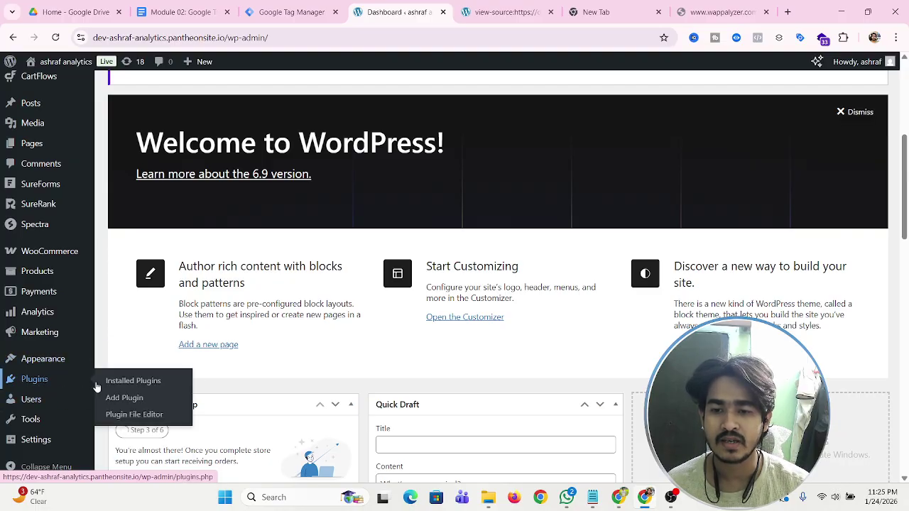
pyautogui.click(126, 397)
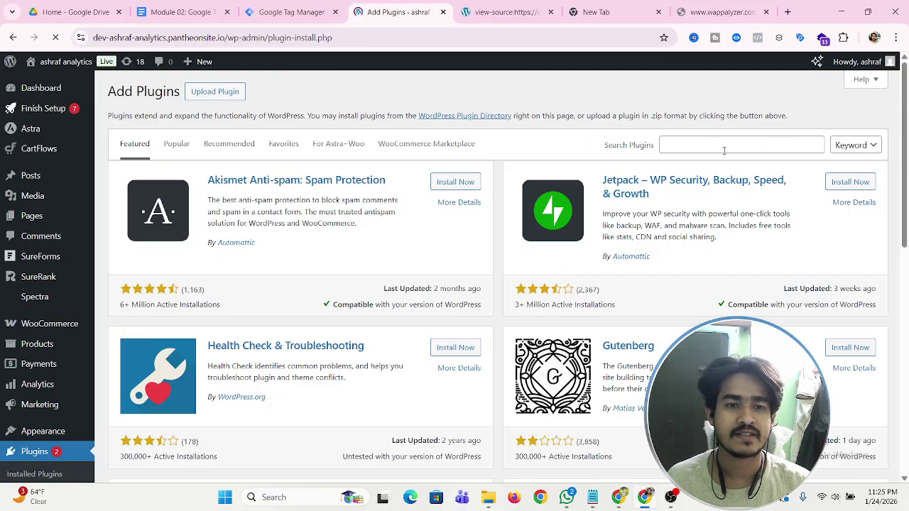
# Search the WordPress plugin directory for "header & footer" and look through the results.
pyautogui.click(724, 149)
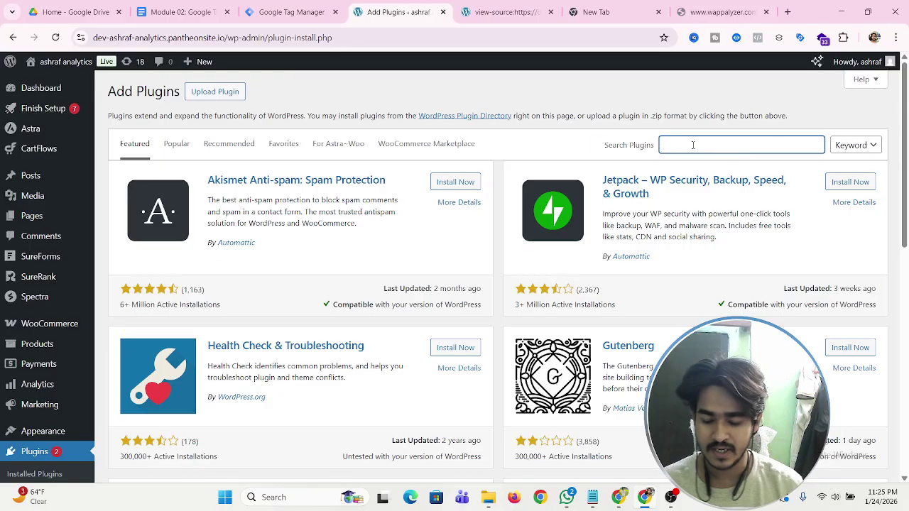
pyautogui.write('header &')
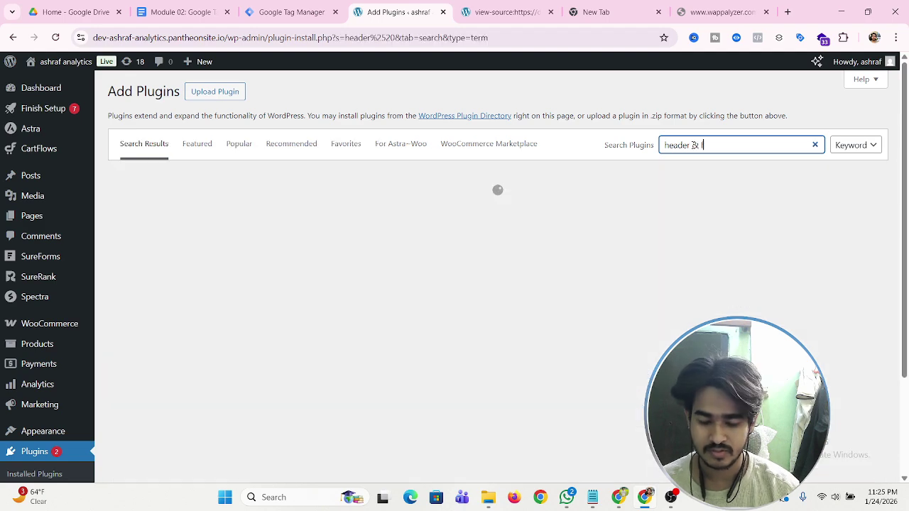
pyautogui.write(' footer')
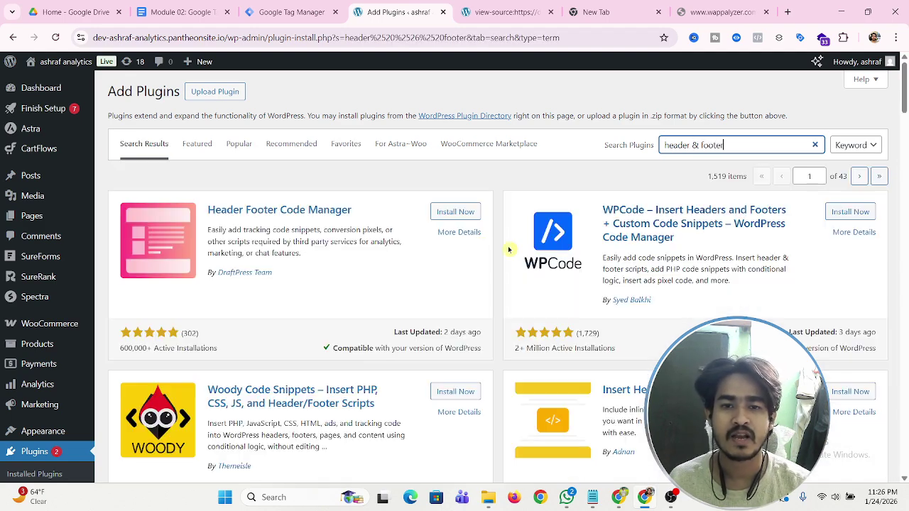
pyautogui.scroll(-5, 274, 270)
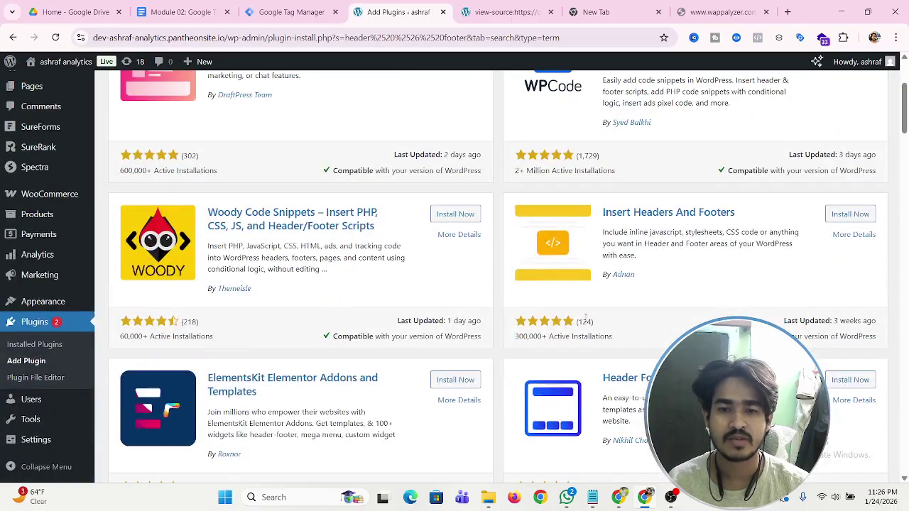
# Install and activate the WPCode – Insert Headers and Footers plugin from the search results.
pyautogui.scroll(1, 585, 318)
pyautogui.scroll(-2, 585, 318)
pyautogui.scroll(3, 586, 321)
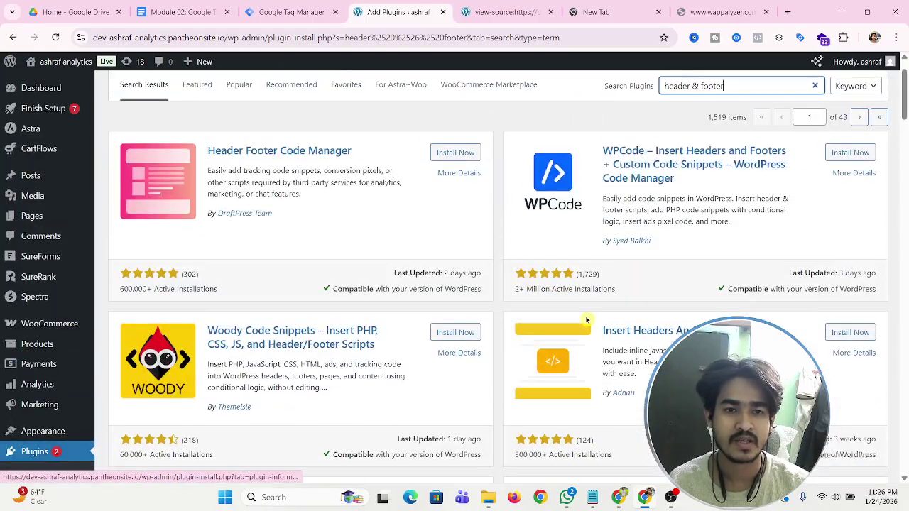
pyautogui.scroll(1, 586, 321)
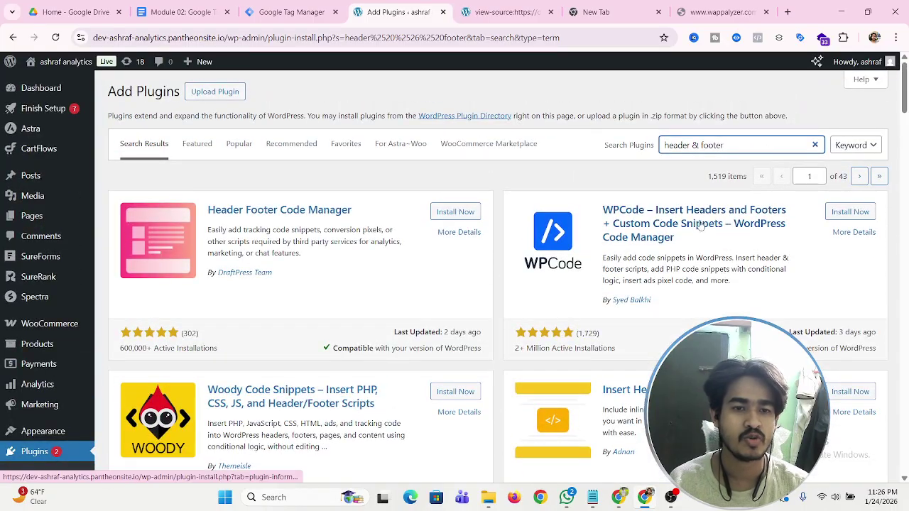
pyautogui.click(849, 212)
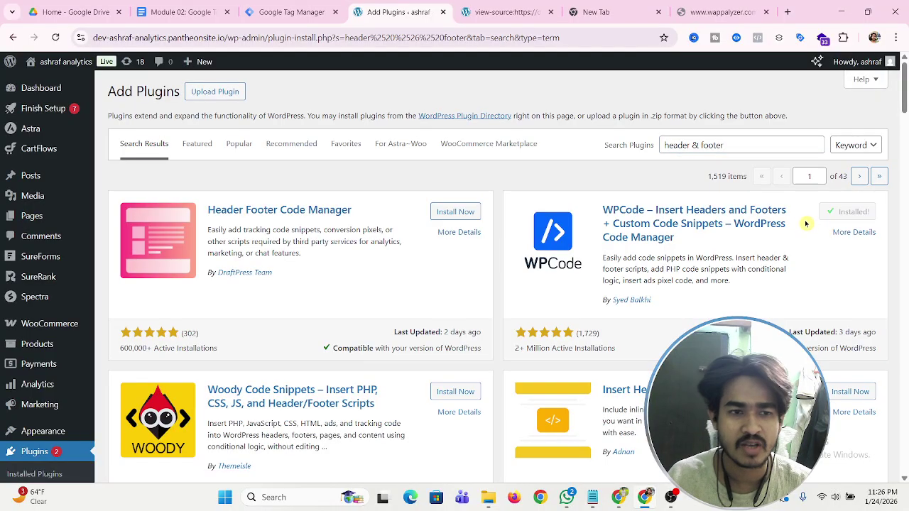
pyautogui.click(866, 213)
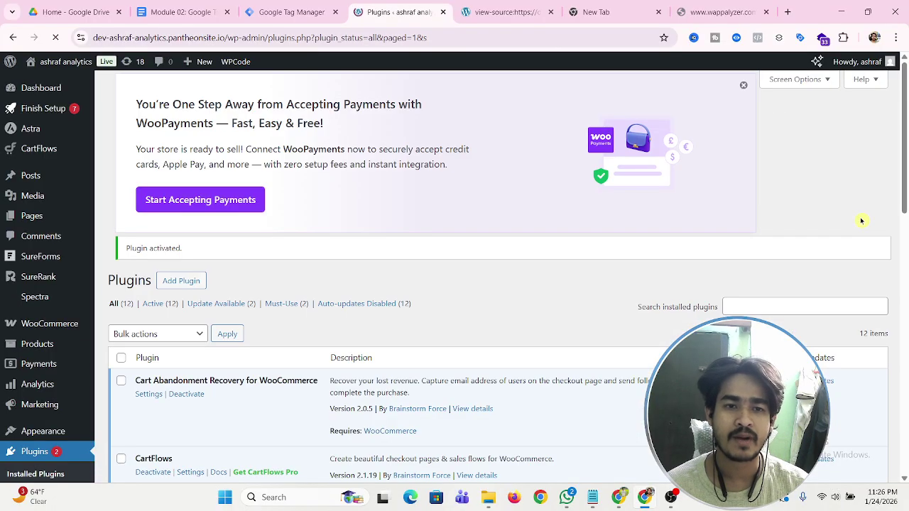
# Find WPCode among the installed plugins and open its Header & Footer code page.
pyautogui.scroll(-3, 252, 251)
pyautogui.scroll(-2, 35, 355)
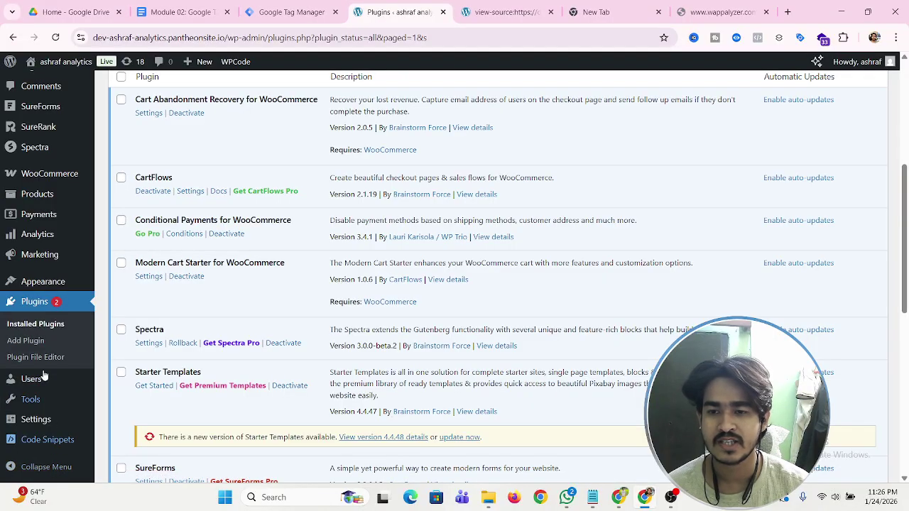
pyautogui.scroll(5, 211, 214)
pyautogui.scroll(-5, 189, 298)
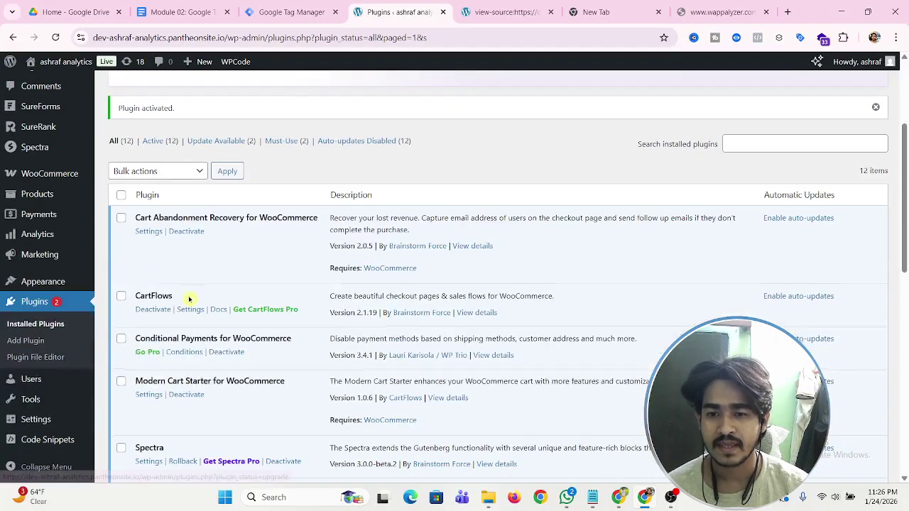
pyautogui.scroll(-1, 179, 178)
pyautogui.scroll(-1, 153, 217)
pyautogui.scroll(-5, 164, 238)
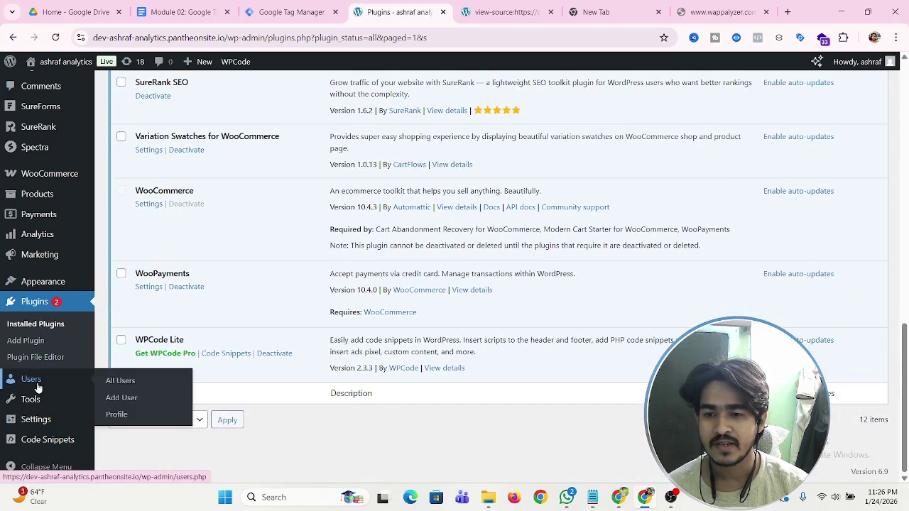
pyautogui.moveTo(35, 426)
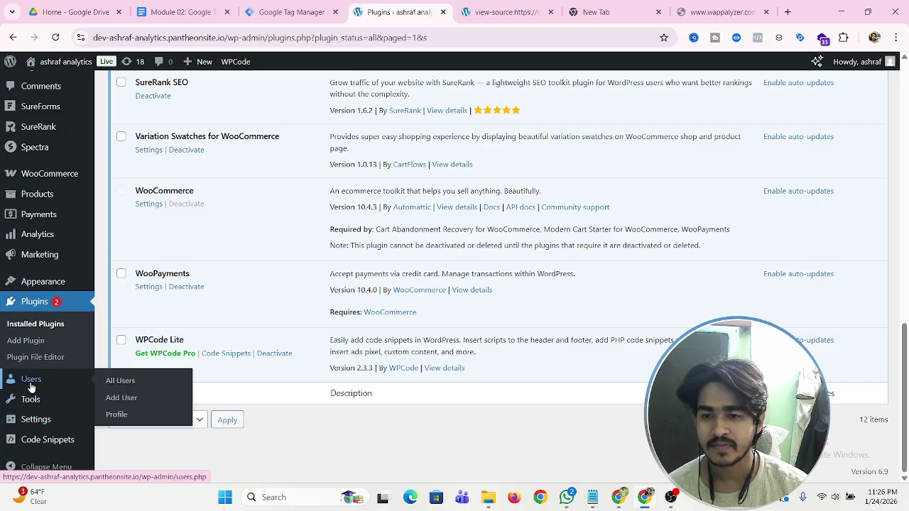
pyautogui.moveTo(27, 442)
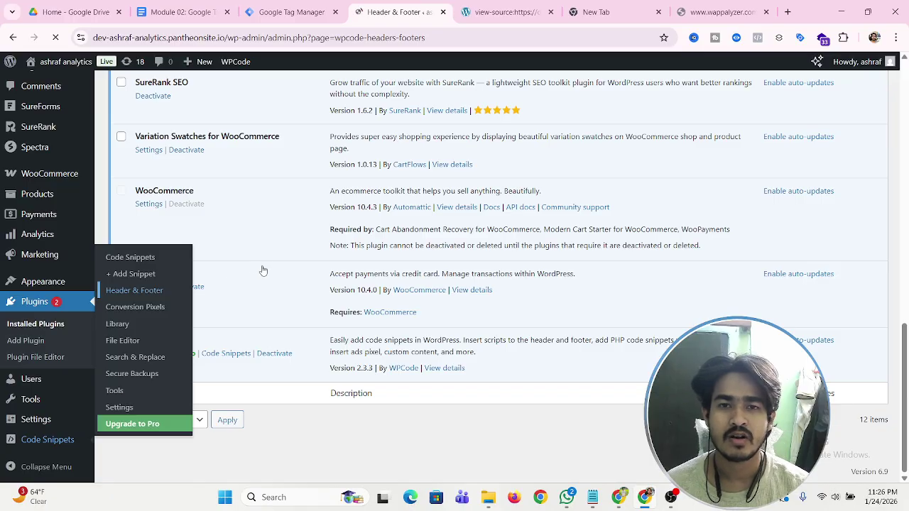
pyautogui.scroll(-2, 291, 267)
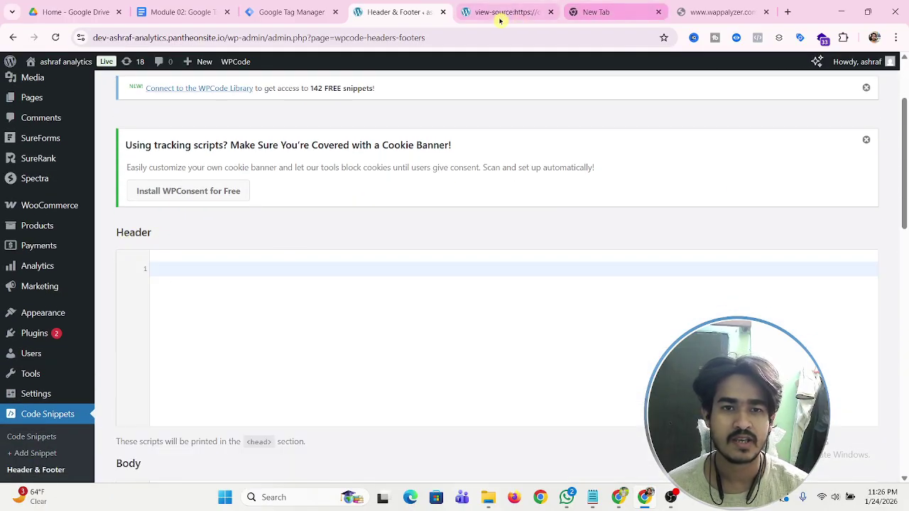
# View the Tag Manager container's install snippets and compare them with WPCode's Header and Body fields.
pyautogui.click(288, 12)
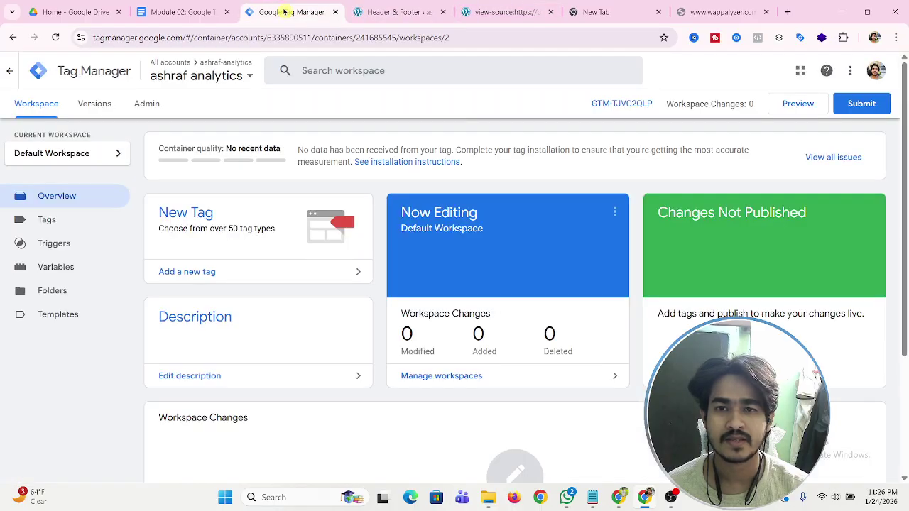
pyautogui.click(620, 103)
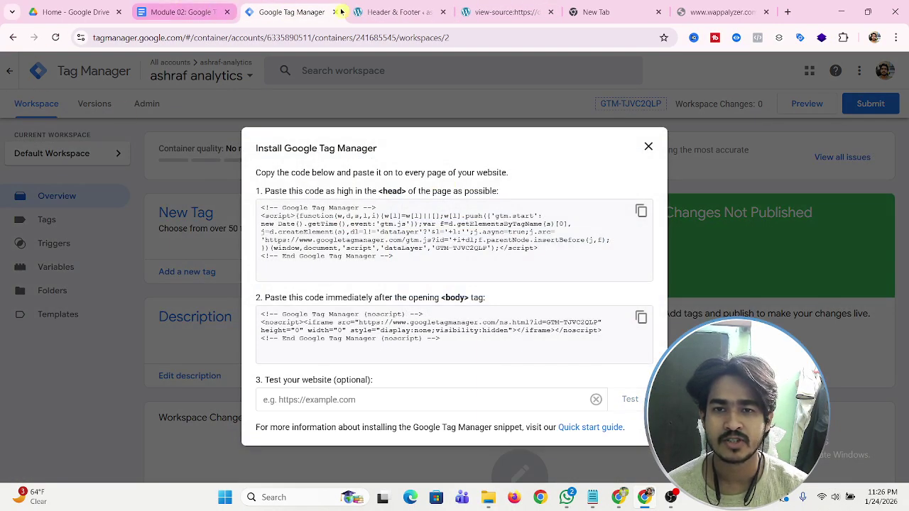
pyautogui.click(403, 12)
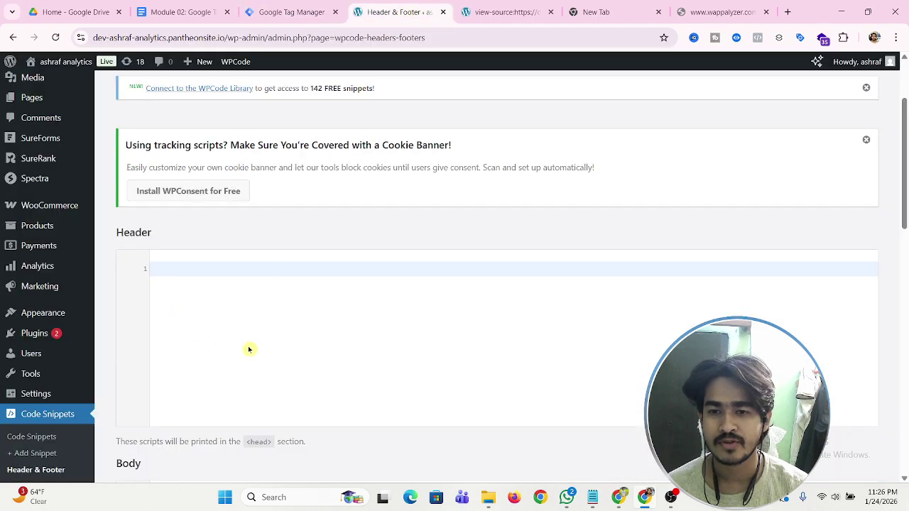
pyautogui.scroll(-3, 246, 341)
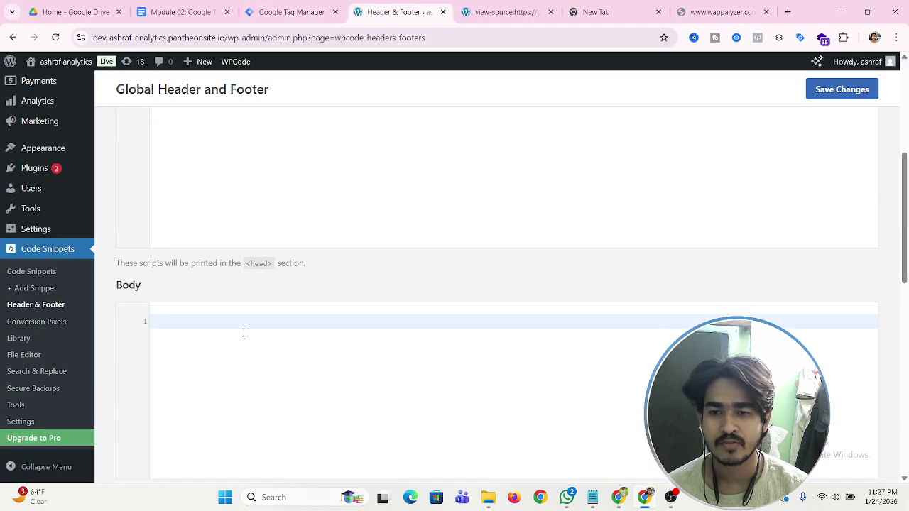
# Copy the Google Tag Manager head snippet and paste it into WPCode's Header code field.
pyautogui.click(287, 11)
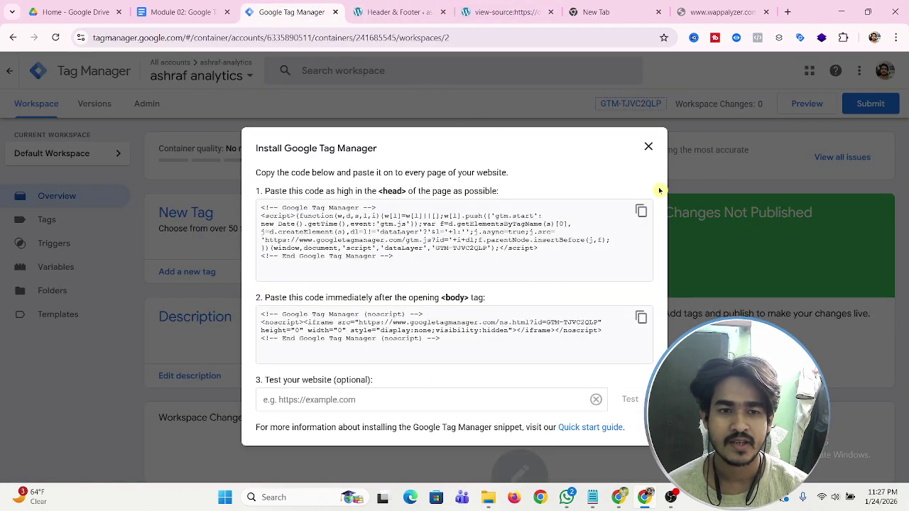
pyautogui.click(647, 148)
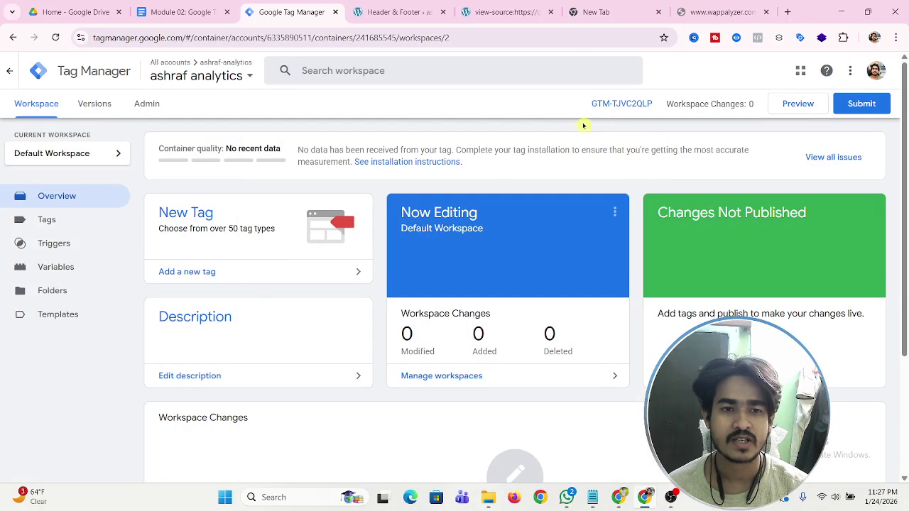
pyautogui.click(620, 105)
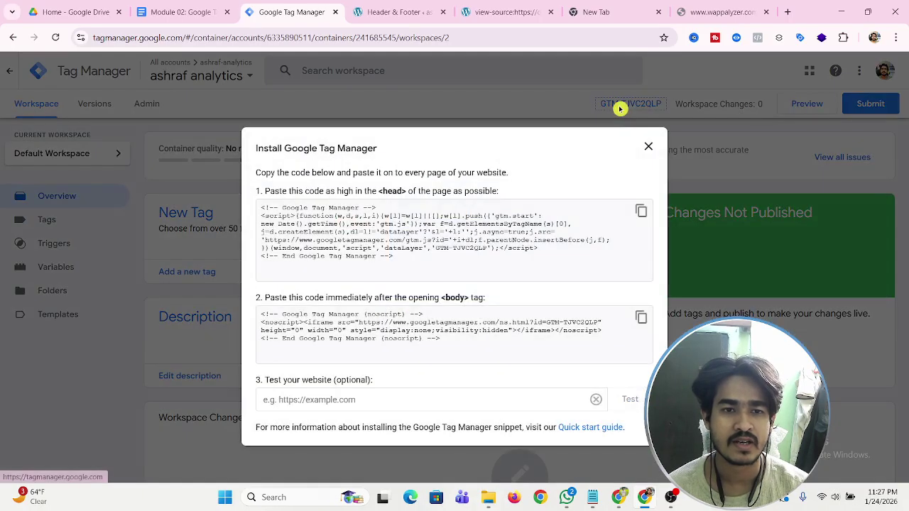
pyautogui.click(642, 211)
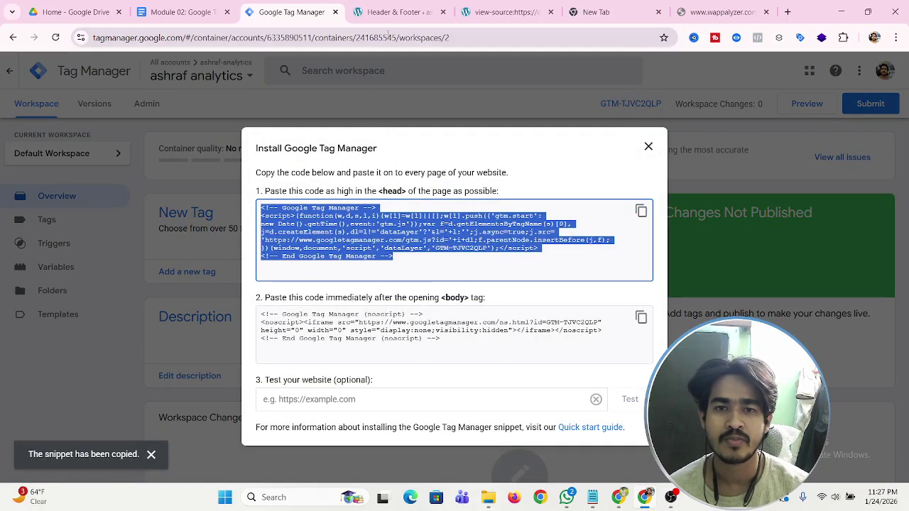
pyautogui.click(387, 14)
pyautogui.scroll(5, 308, 337)
pyautogui.click(197, 330)
pyautogui.rightClick(197, 330)
pyautogui.click(242, 197)
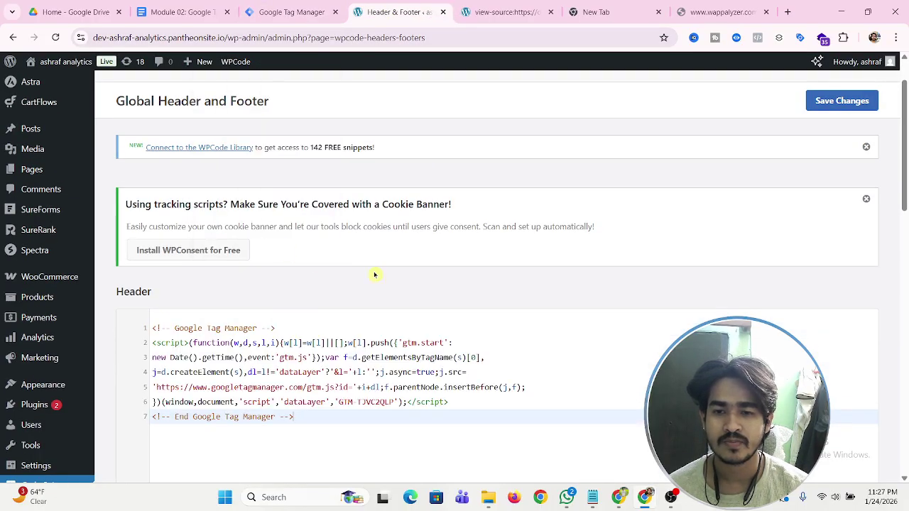
# Copy the Google Tag Manager noscript snippet into WPCode's Body code field and save the changes.
pyautogui.scroll(-3, 438, 283)
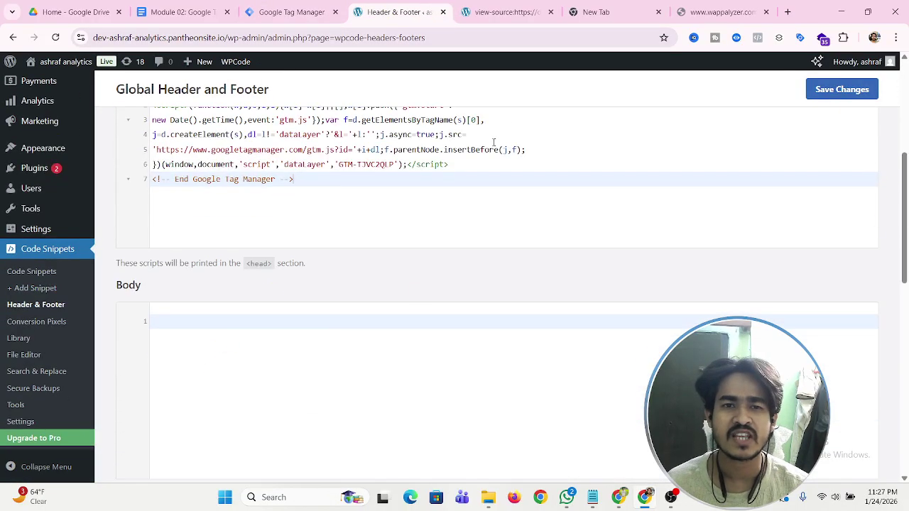
pyautogui.click(508, 10)
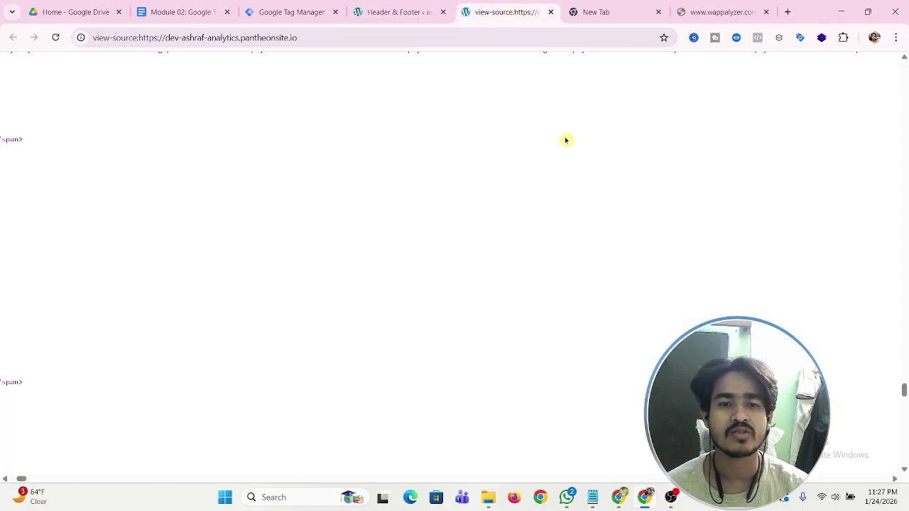
pyautogui.click(396, 7)
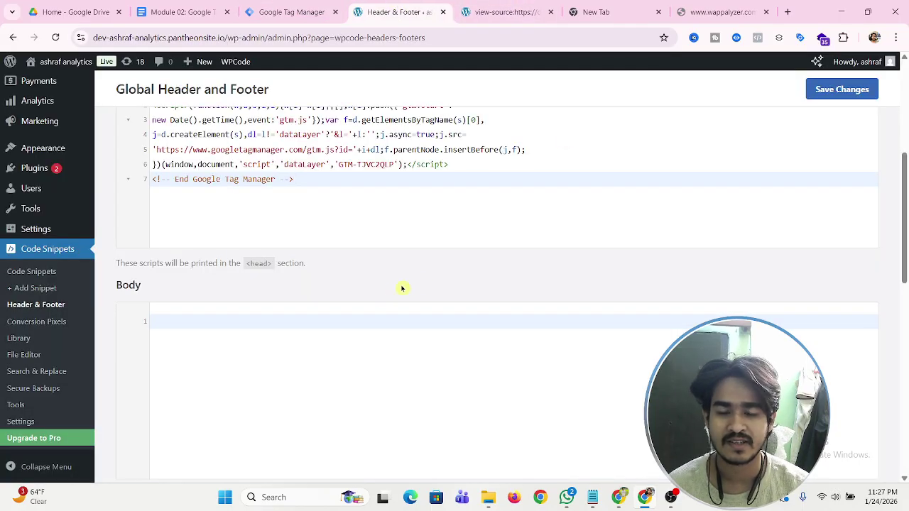
pyautogui.click(291, 12)
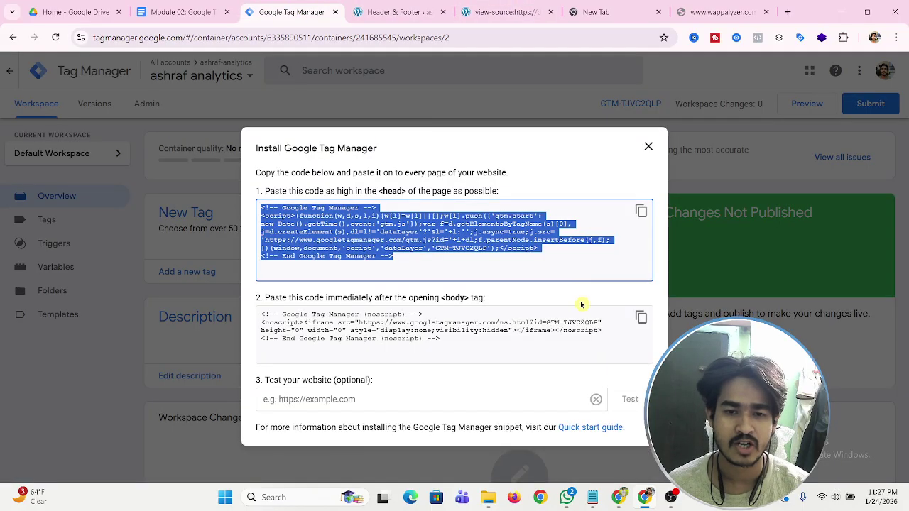
pyautogui.click(642, 317)
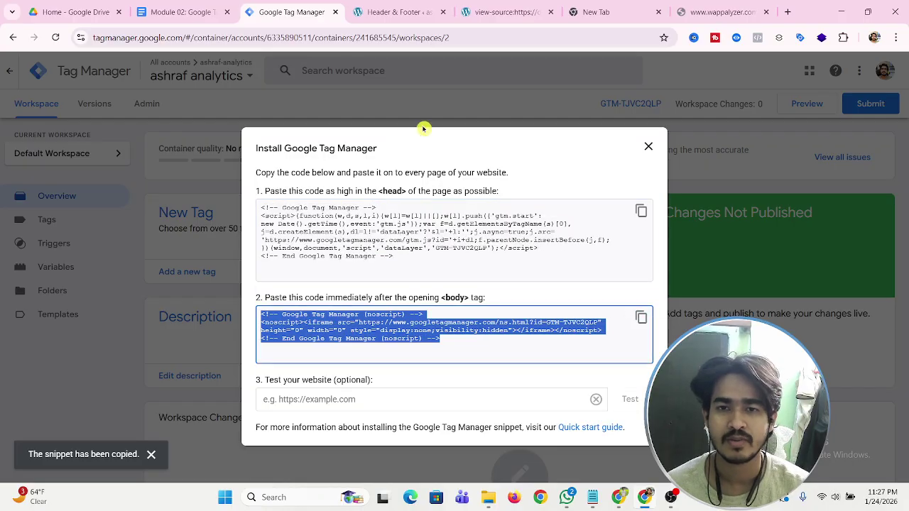
pyautogui.click(397, 13)
pyautogui.rightClick(188, 329)
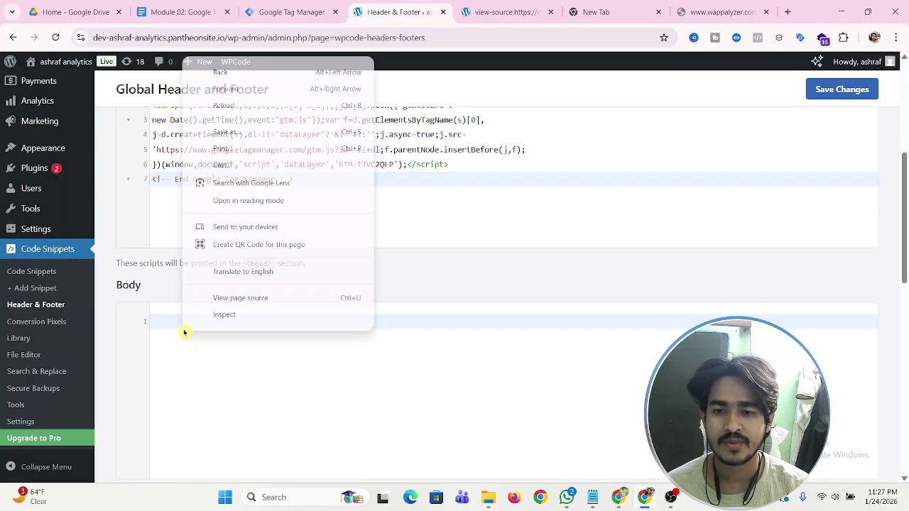
pyautogui.click(183, 345)
pyautogui.rightClick(184, 321)
pyautogui.click(227, 188)
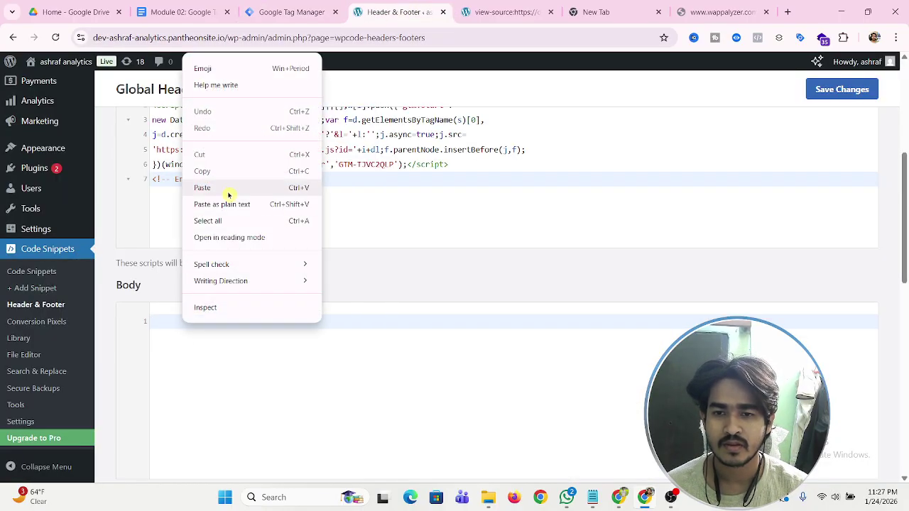
pyautogui.scroll(-1, 253, 262)
pyautogui.scroll(2, 789, 156)
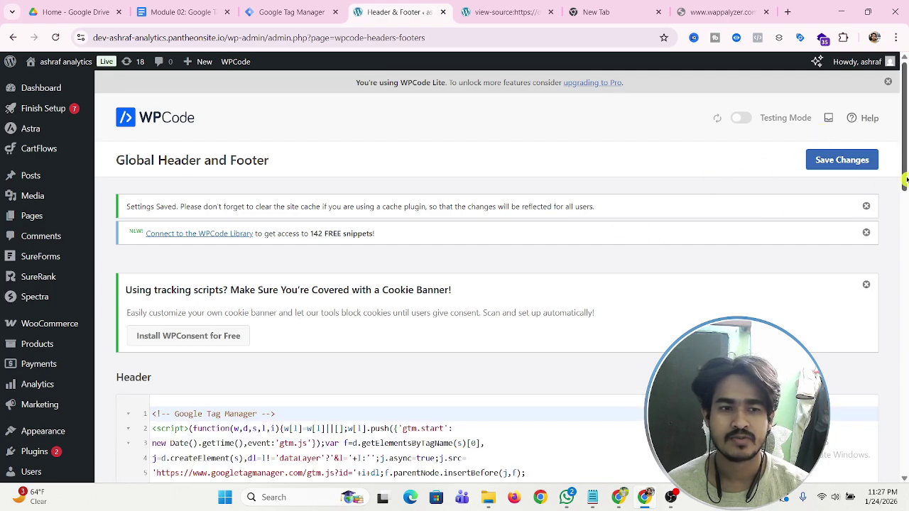
# Close the Install Google Tag Manager dialog and return to the WPCode Header & Footer page.
pyautogui.click(288, 12)
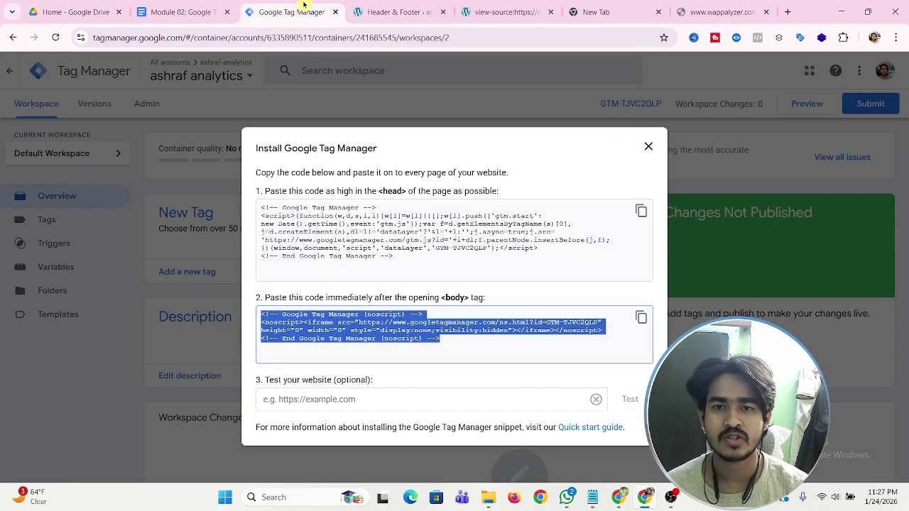
pyautogui.click(648, 148)
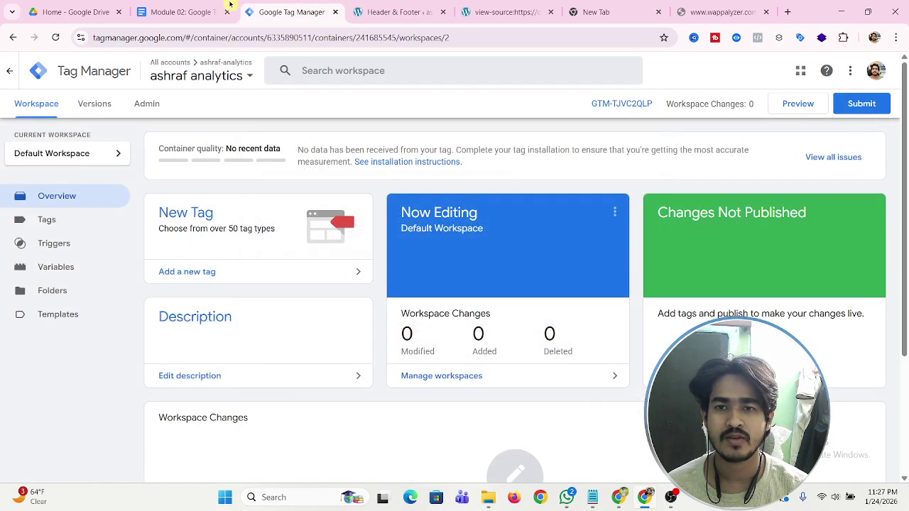
pyautogui.click(524, 12)
pyautogui.click(416, 12)
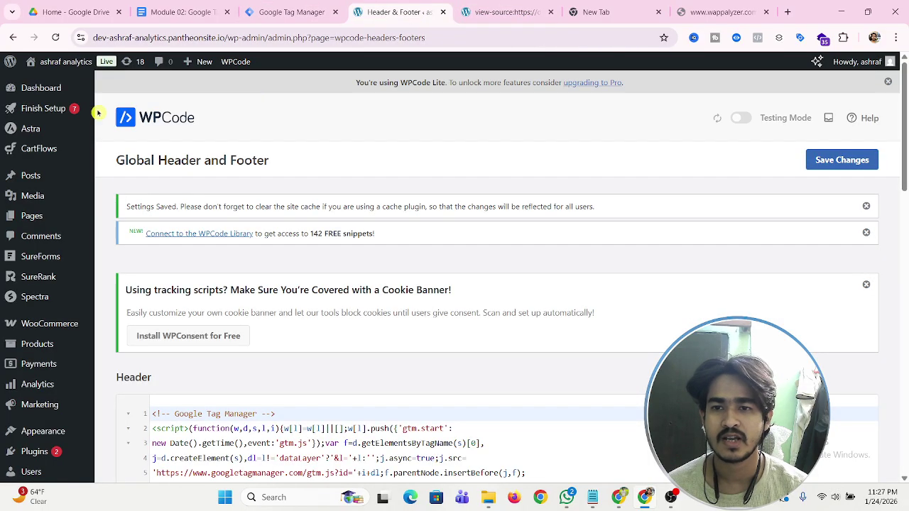
# Open the ashraf analytics homepage in a new tab and close the old page-source tab.
pyautogui.moveTo(44, 62)
pyautogui.rightClick(45, 82)
pyautogui.click(93, 92)
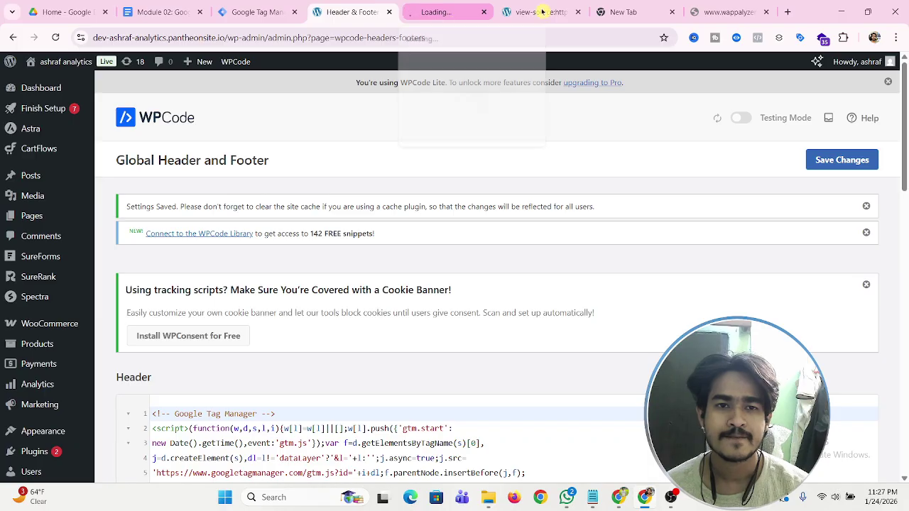
pyautogui.click(578, 12)
pyautogui.click(441, 12)
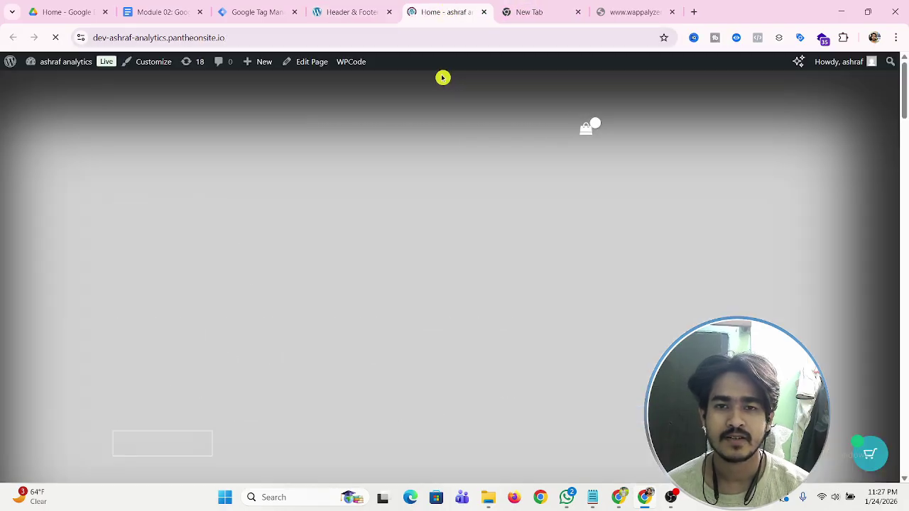
# Look over the reloaded homepage and open the Tag Assistant extension on it.
pyautogui.scroll(-1, 447, 173)
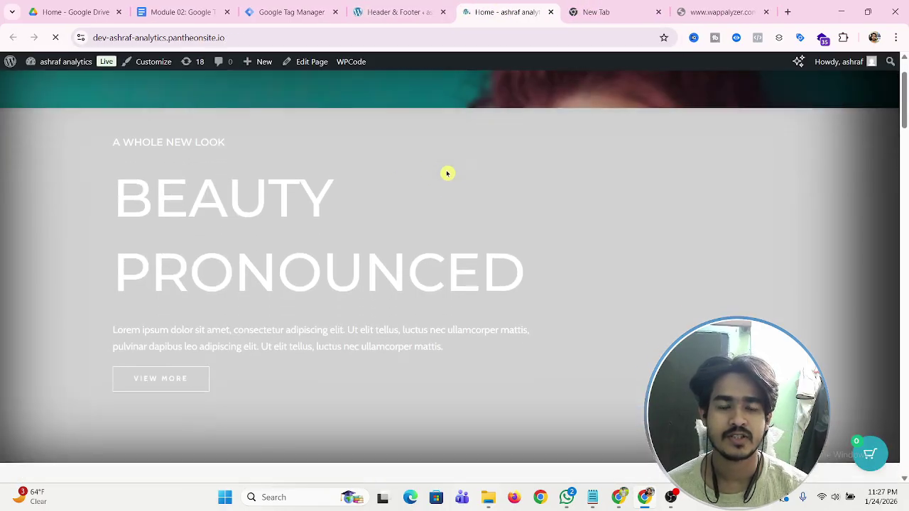
pyautogui.scroll(-2, 448, 177)
pyautogui.scroll(4, 454, 176)
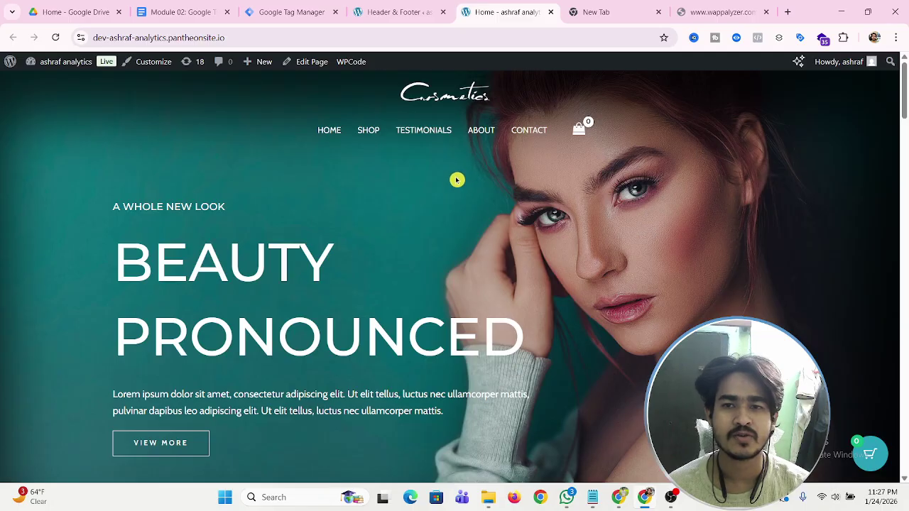
pyautogui.click(801, 37)
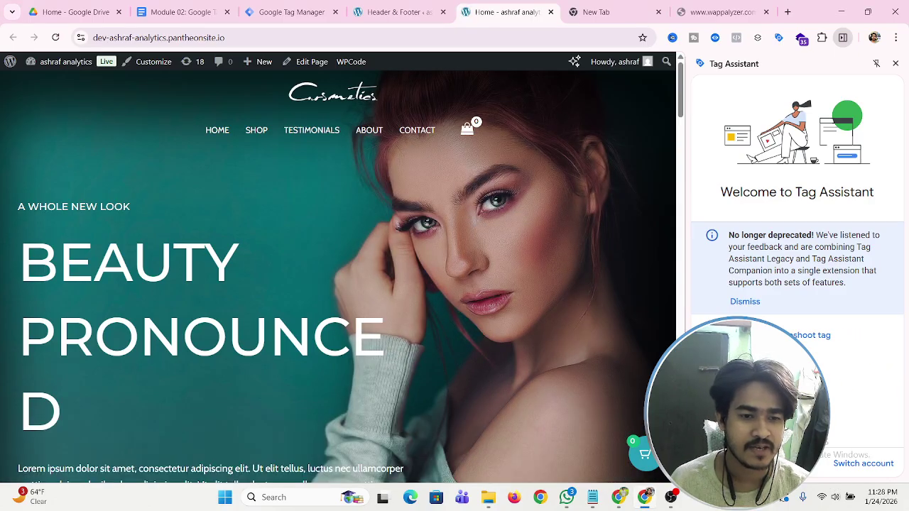
# Check the ashraf analytics container ID in Google Tag Manager and return to the site homepage.
pyautogui.click(284, 12)
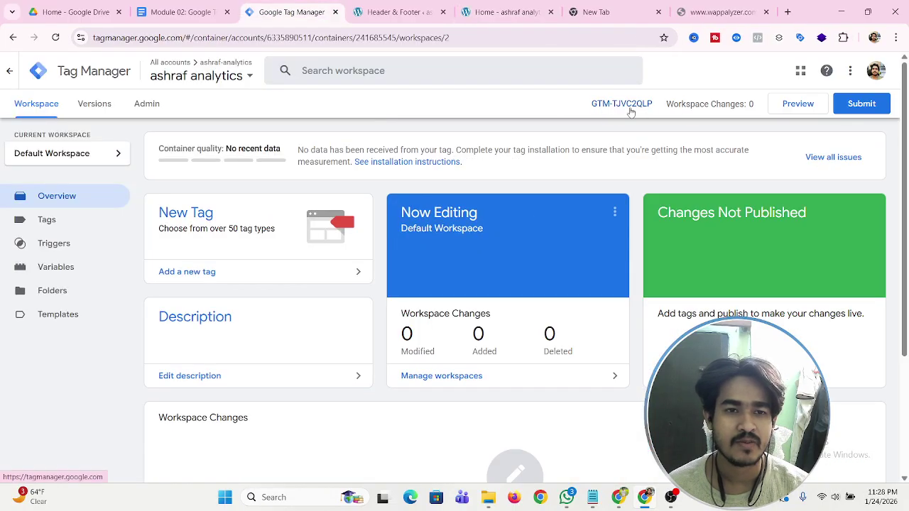
pyautogui.click(528, 12)
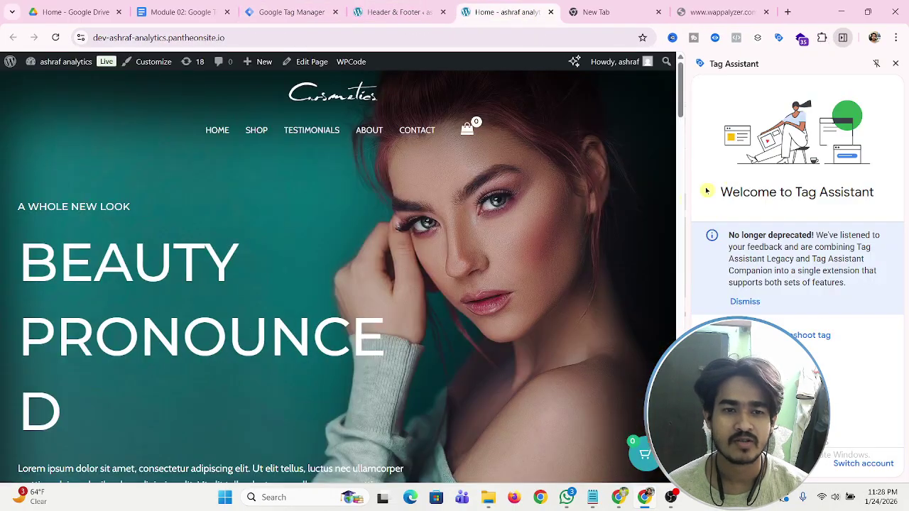
# Switch to Notepad and copy the greeting and three Sukkari dates price lines from sukkari dates.txt.
pyautogui.click(566, 492)
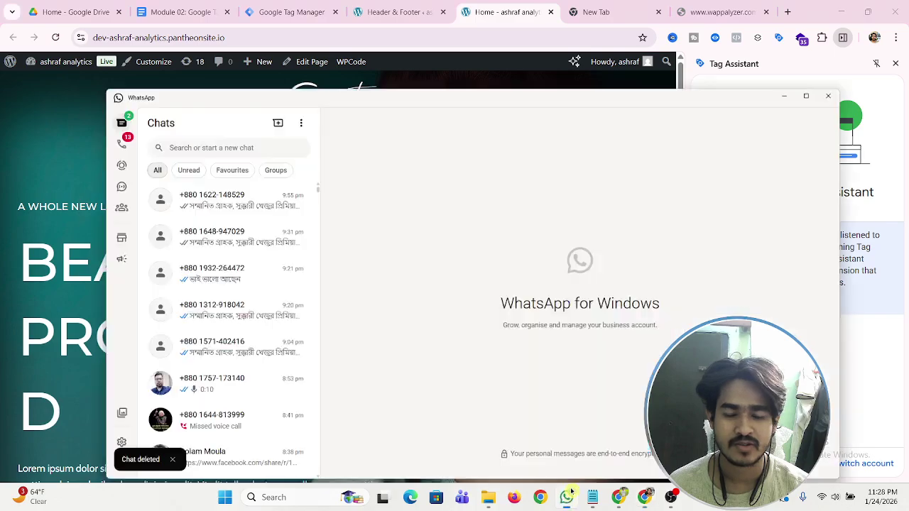
pyautogui.click(593, 497)
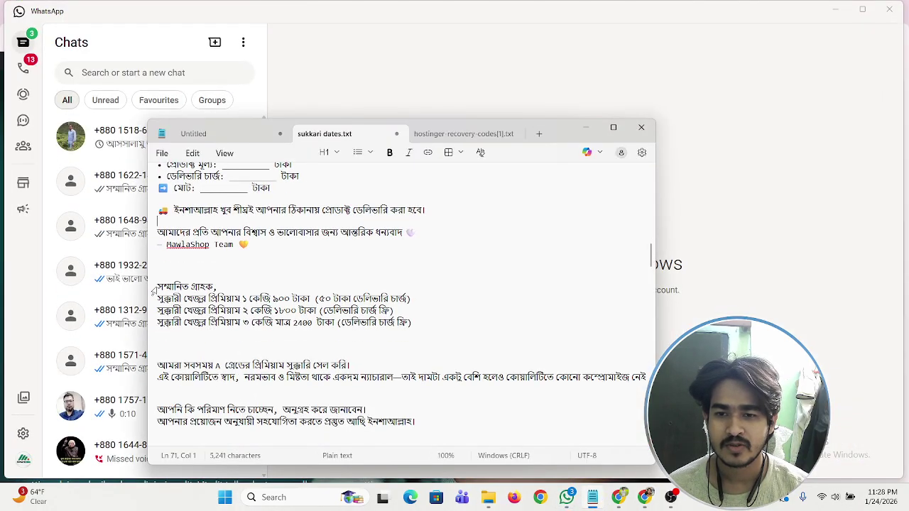
pyautogui.moveTo(157, 286); pyautogui.dragTo(390, 328)
pyautogui.rightClick(331, 315)
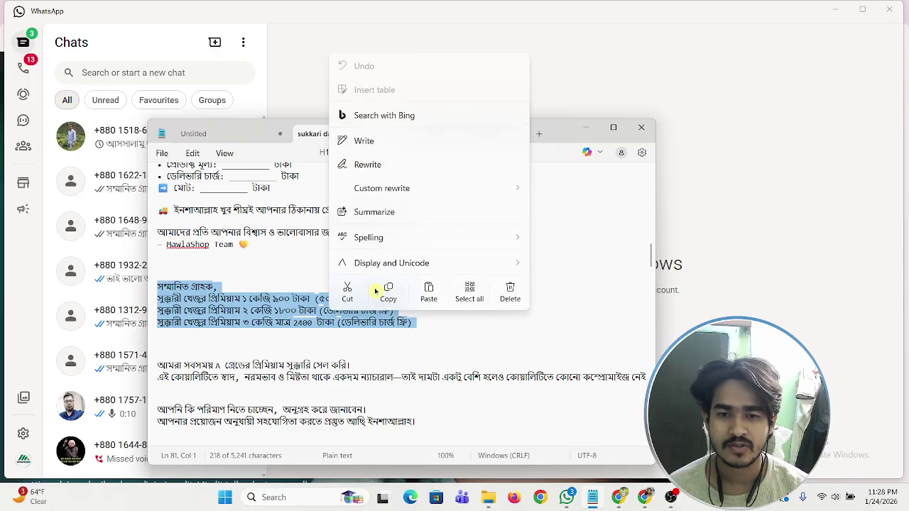
pyautogui.click(388, 291)
pyautogui.click(585, 127)
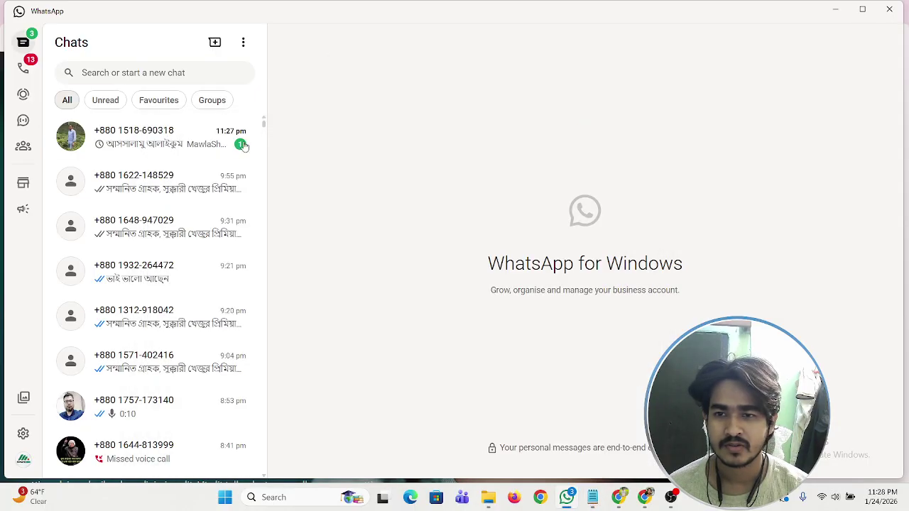
# Reply to the newest customer's price question in WhatsApp with the copied price list, and return to the browser.
pyautogui.click(189, 145)
pyautogui.rightClick(387, 258)
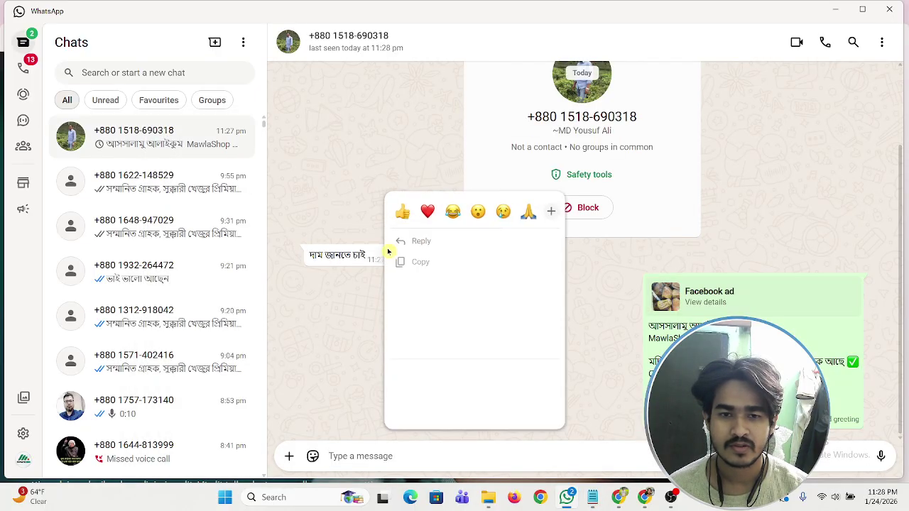
pyautogui.click(427, 246)
pyautogui.rightClick(369, 456)
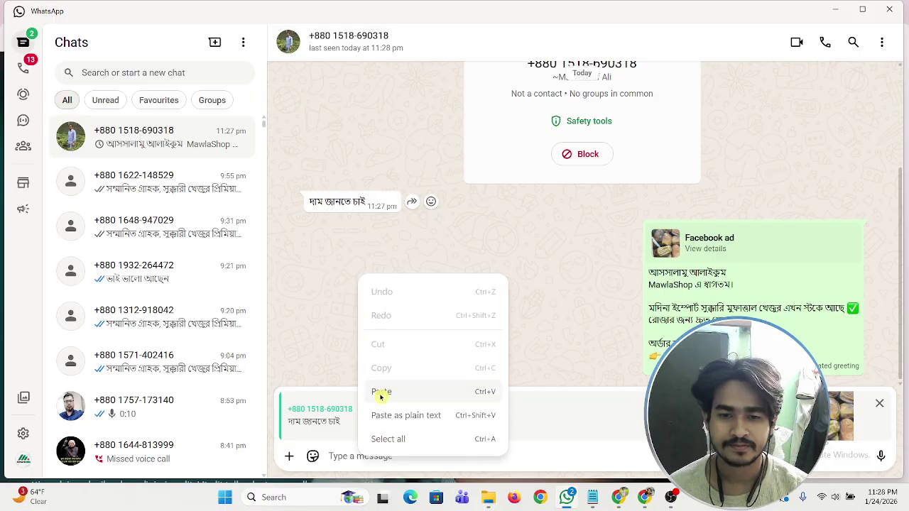
pyautogui.click(383, 391)
pyautogui.click(879, 455)
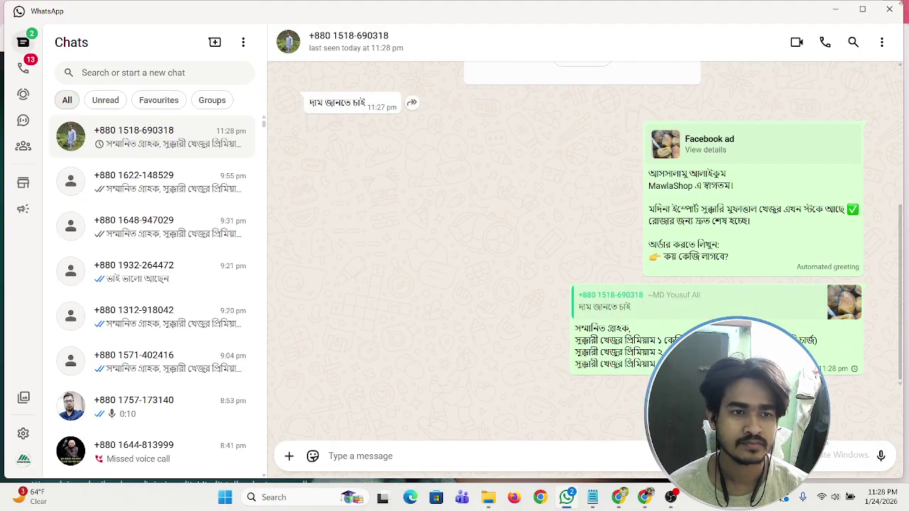
pyautogui.click(837, 10)
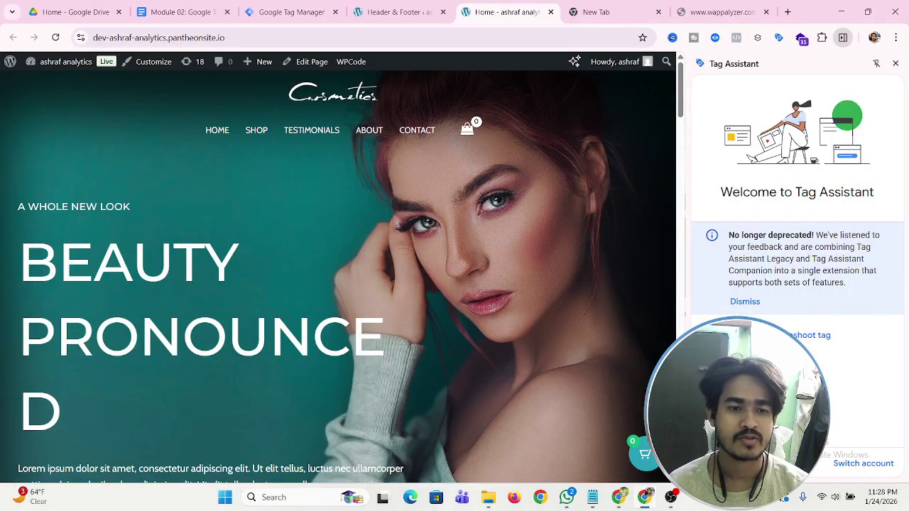
# Close Tag Assistant, view the homepage's source, search it for GTM and locate the container ID in the Google Tag Manager script.
pyautogui.click(898, 65)
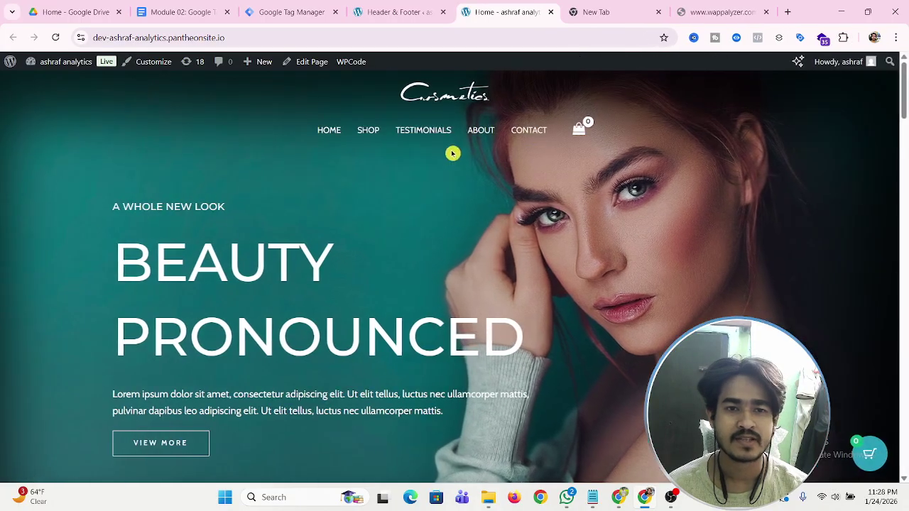
pyautogui.rightClick(514, 110)
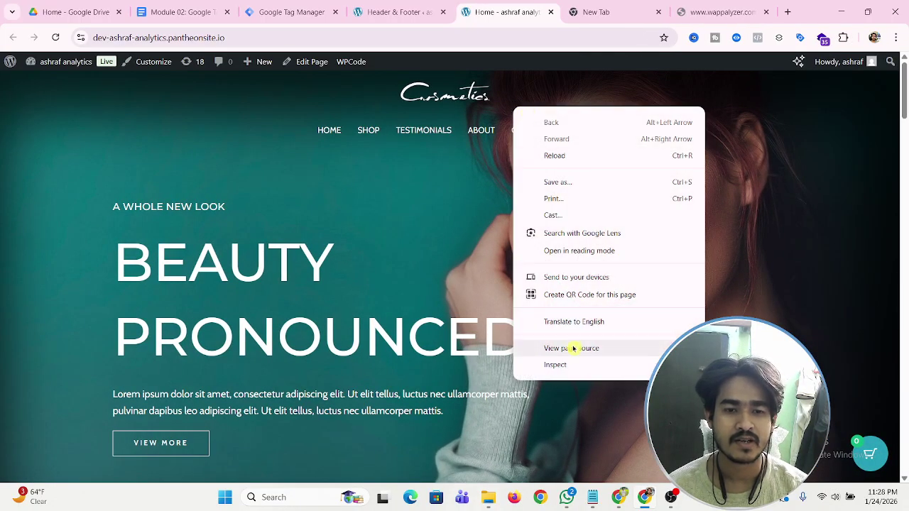
pyautogui.click(604, 350)
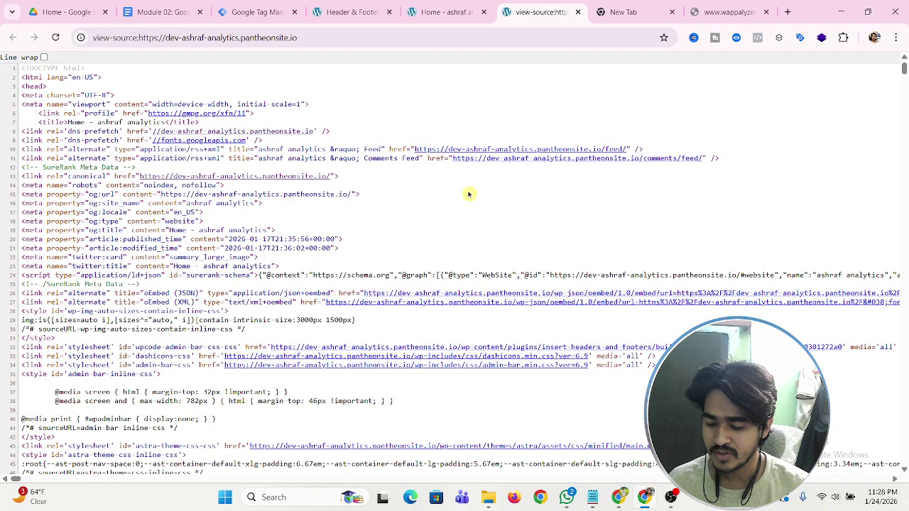
pyautogui.hotkey('ctrl', 'f')
pyautogui.write('gtm')
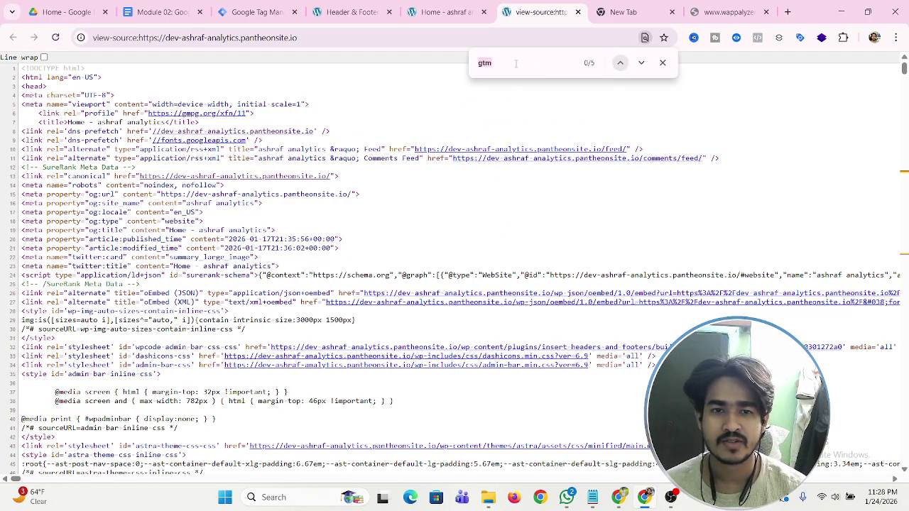
pyautogui.click(229, 169)
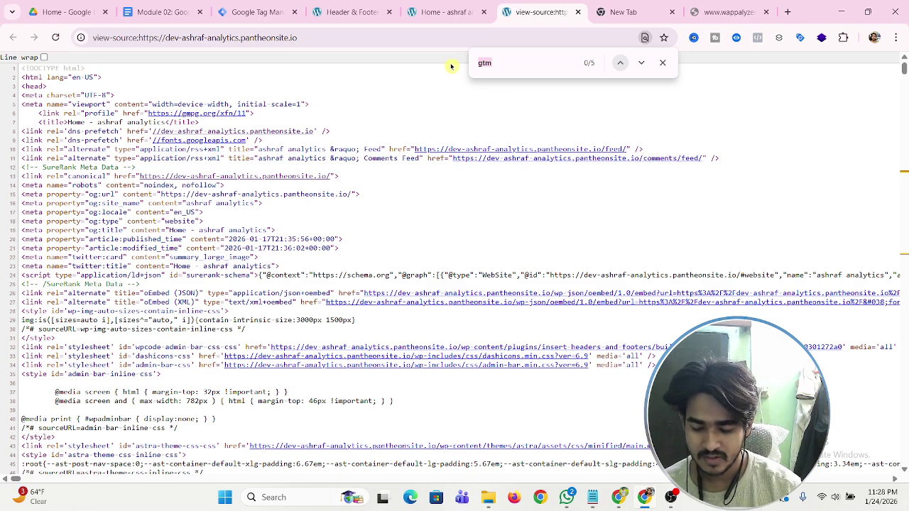
pyautogui.write('M')
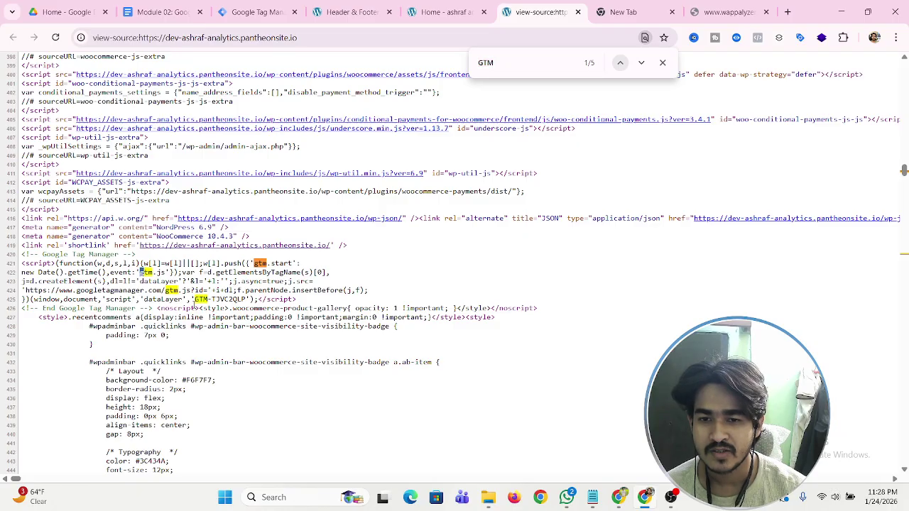
pyautogui.moveTo(207, 299); pyautogui.dragTo(250, 299)
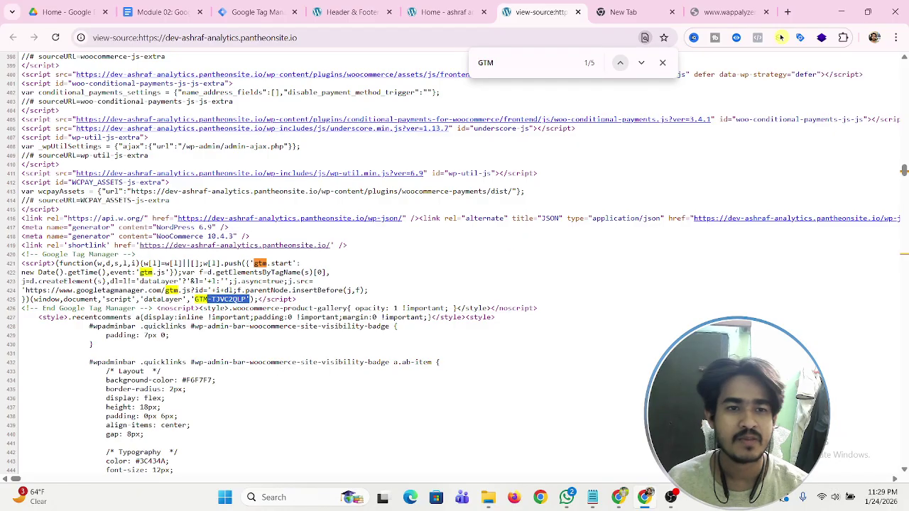
pyautogui.click(663, 63)
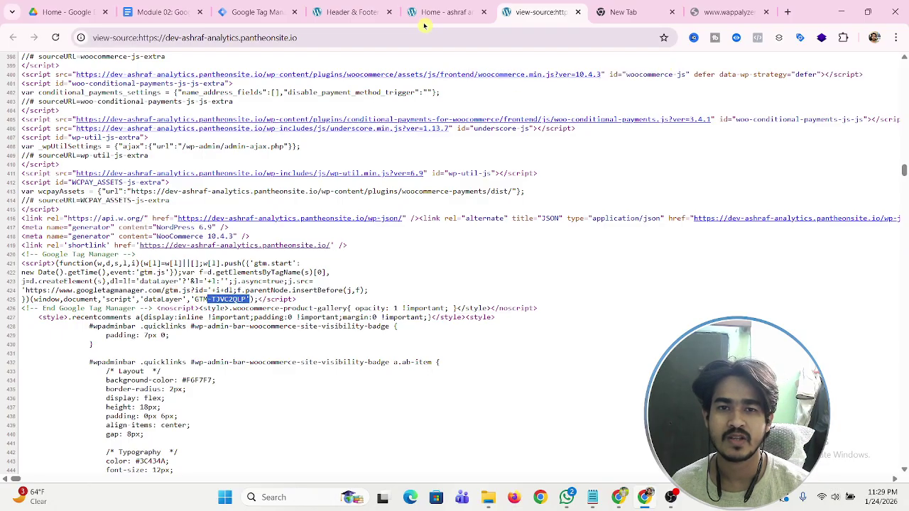
# Delete the Google Tag Manager script from WPCode's Header code field.
pyautogui.click(348, 12)
pyautogui.click(442, 4)
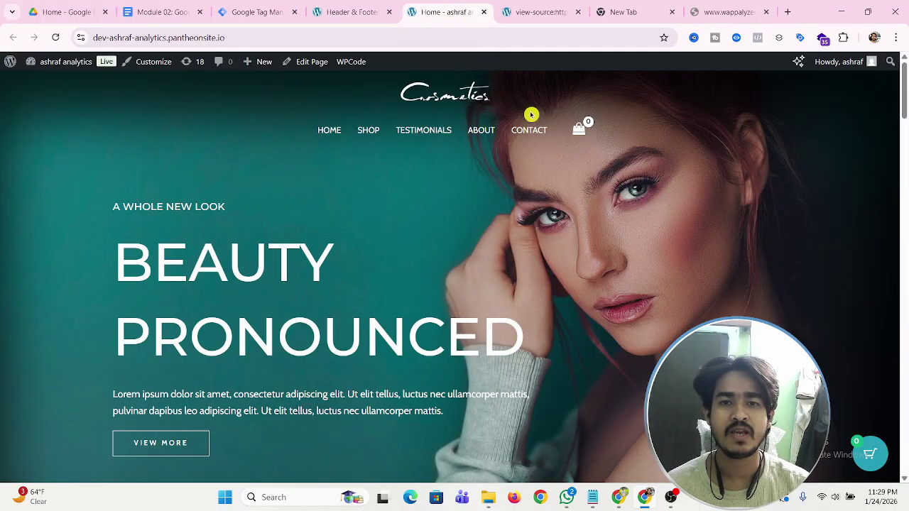
pyautogui.click(353, 13)
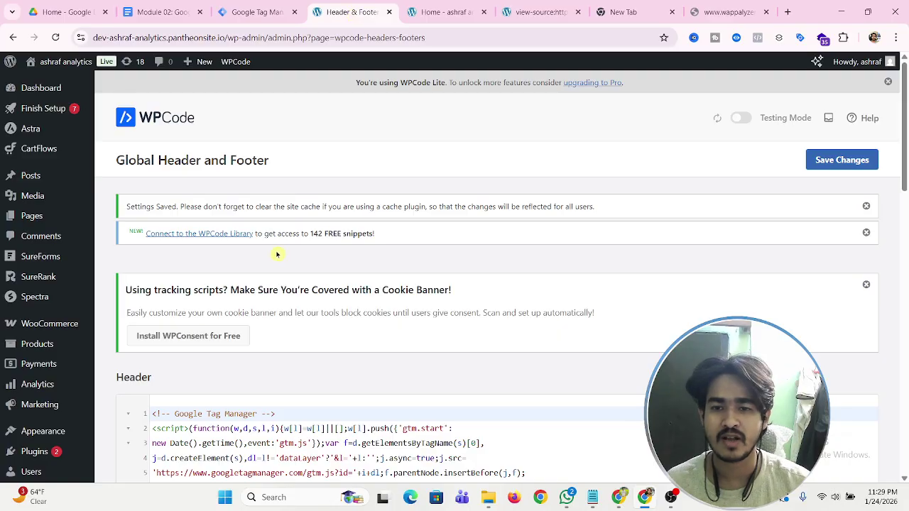
pyautogui.scroll(-3, 274, 254)
pyautogui.moveTo(293, 324); pyautogui.dragTo(141, 241)
pyautogui.press('BackSpace')
# Delete the Google Tag Manager noscript snippet from WPCode's Body code field and save the changes.
pyautogui.scroll(-4, 261, 267)
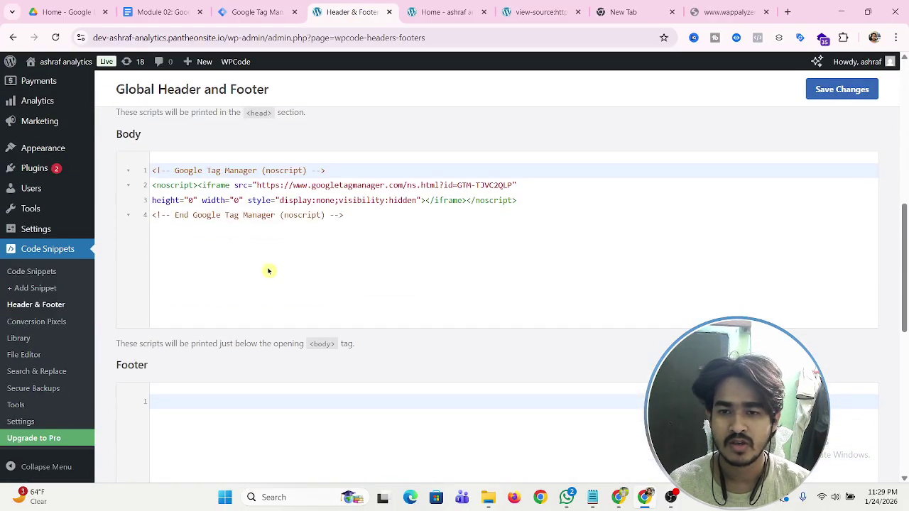
pyautogui.moveTo(345, 215); pyautogui.dragTo(174, 173)
pyautogui.press('BackSpace')
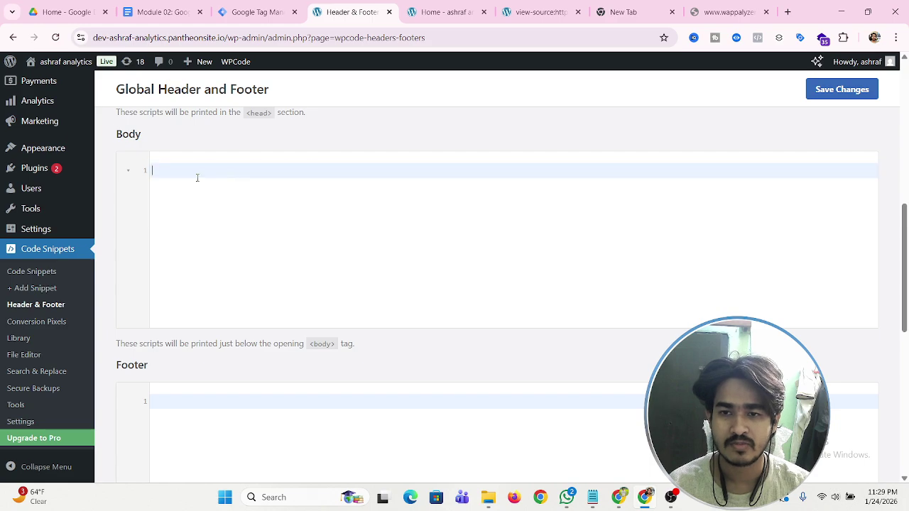
pyautogui.click(856, 93)
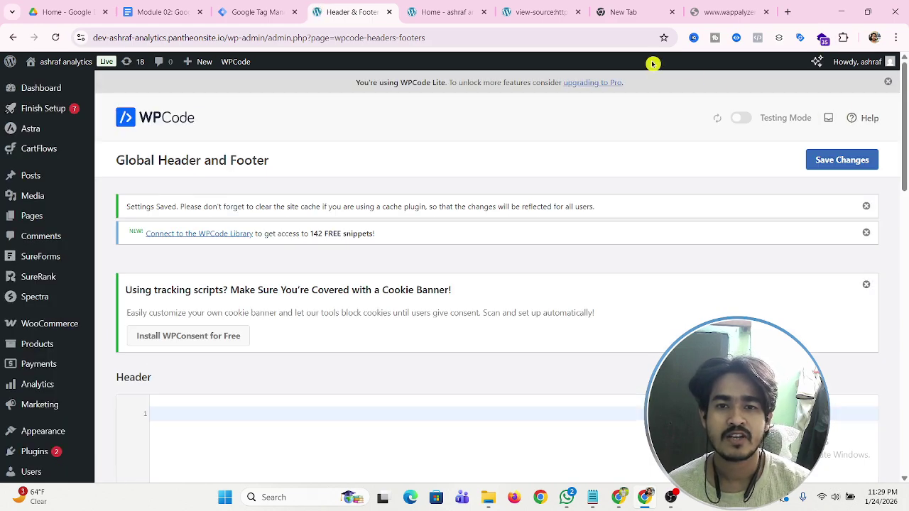
# Reload the homepage, check it for Google tags with Tag Assistant, and close the Tag Assistant panel.
pyautogui.click(437, 21)
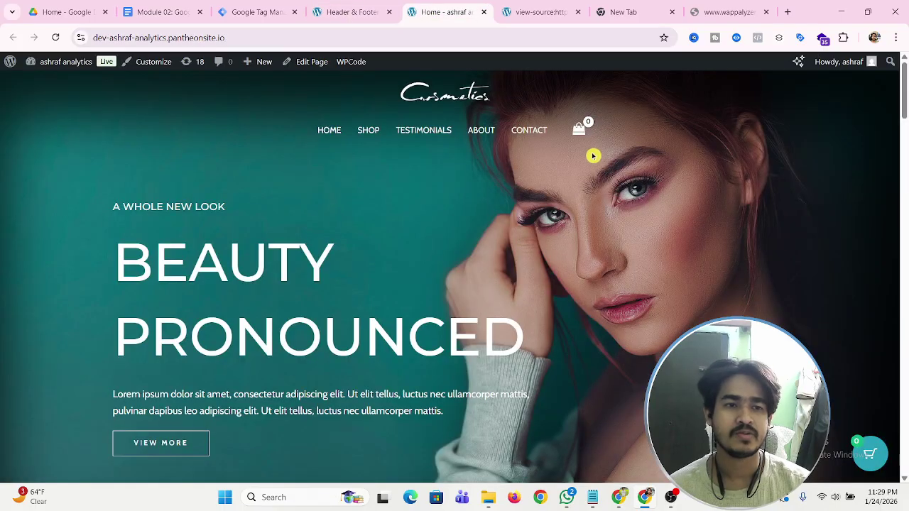
pyautogui.click(56, 37)
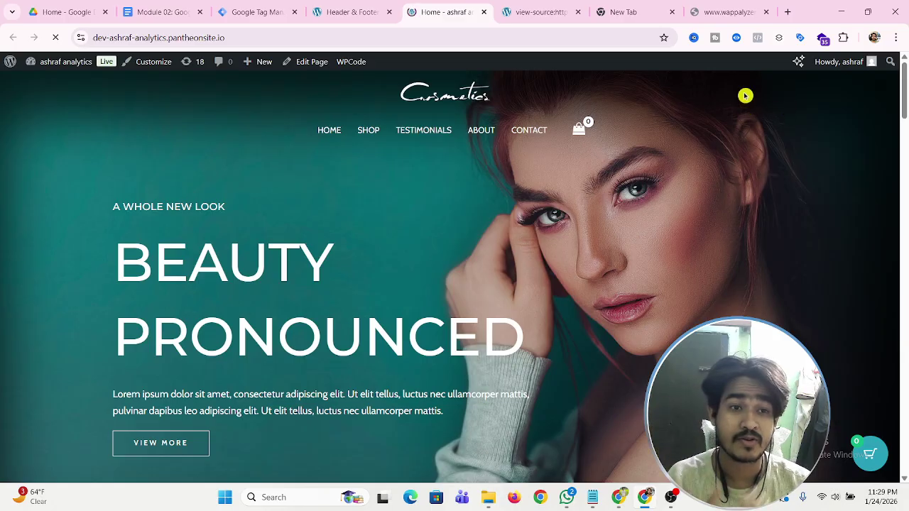
pyautogui.click(800, 40)
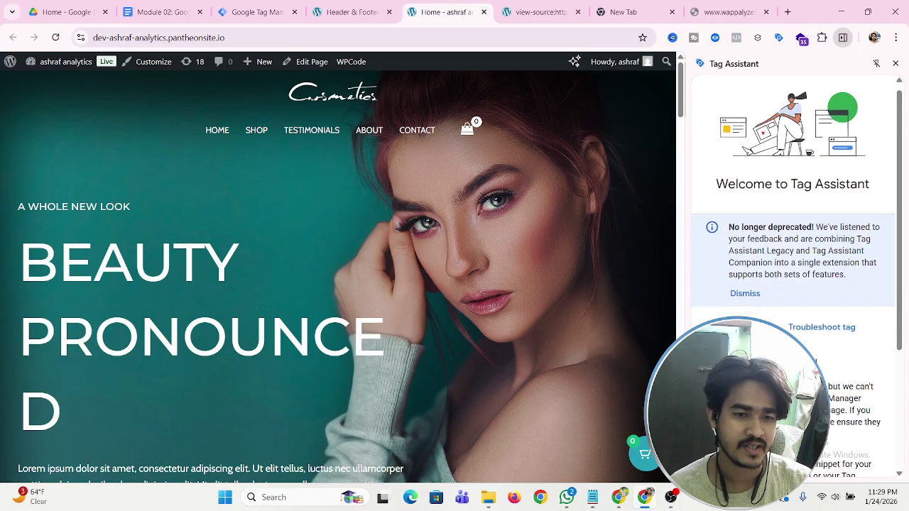
pyautogui.scroll(-1, 724, 313)
pyautogui.moveTo(724, 313); pyautogui.dragTo(832, 314)
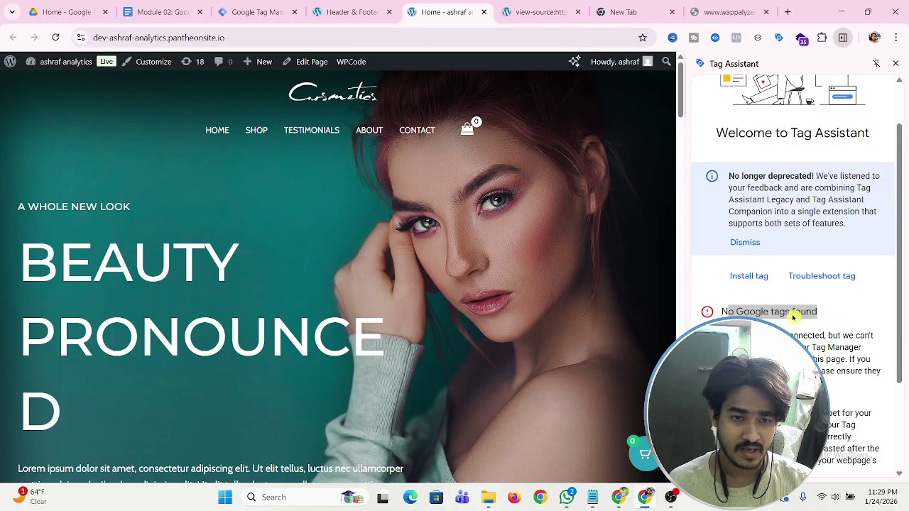
pyautogui.click(899, 64)
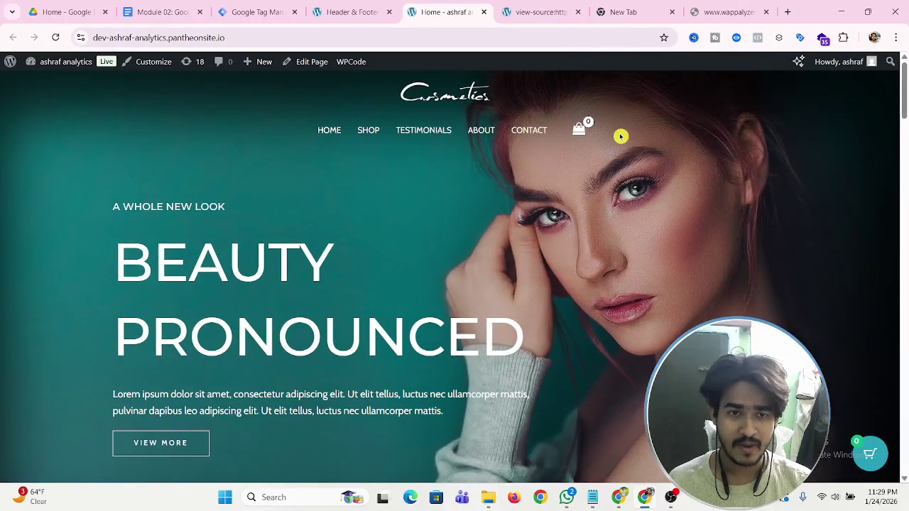
# Open a fresh page source of the reloaded homepage and search it for GTM.
pyautogui.rightClick(620, 135)
pyautogui.click(650, 375)
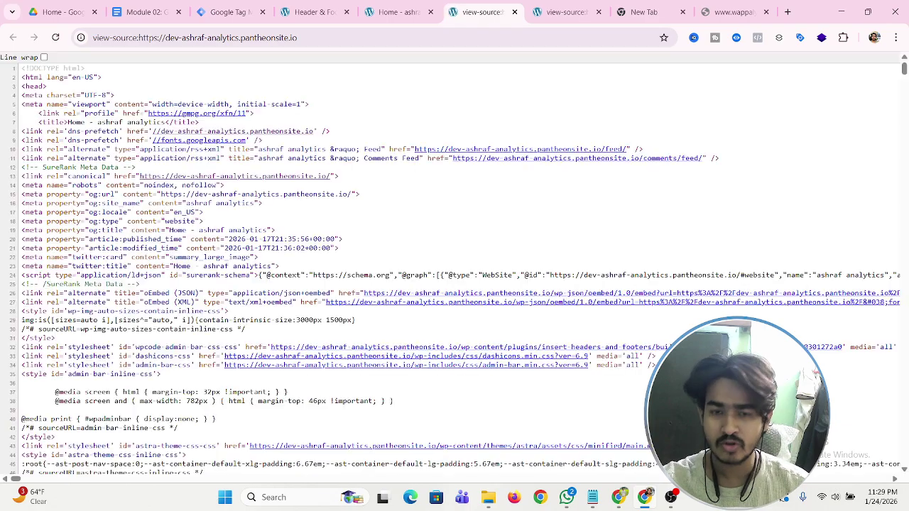
pyautogui.hotkey('ctrl', 'f')
pyautogui.write('GTM')
pyautogui.scroll(-10, 205, 185)
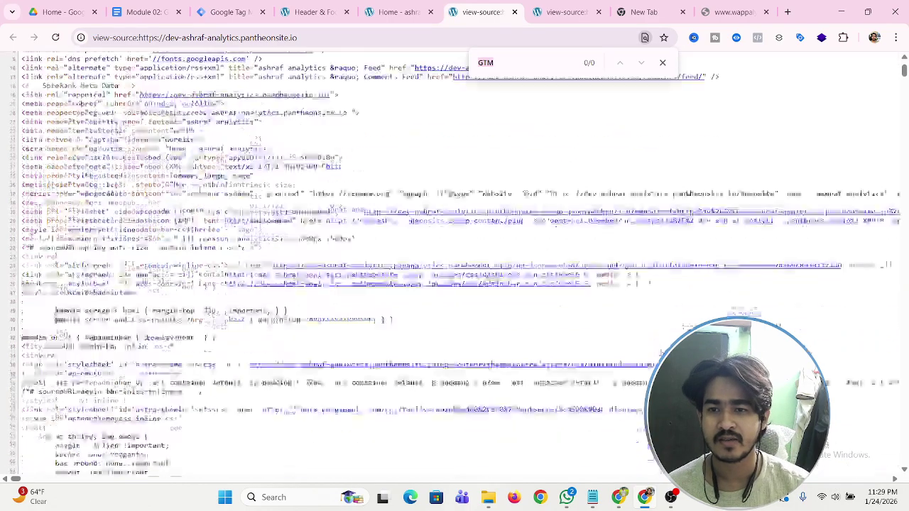
pyautogui.scroll(10, 202, 214)
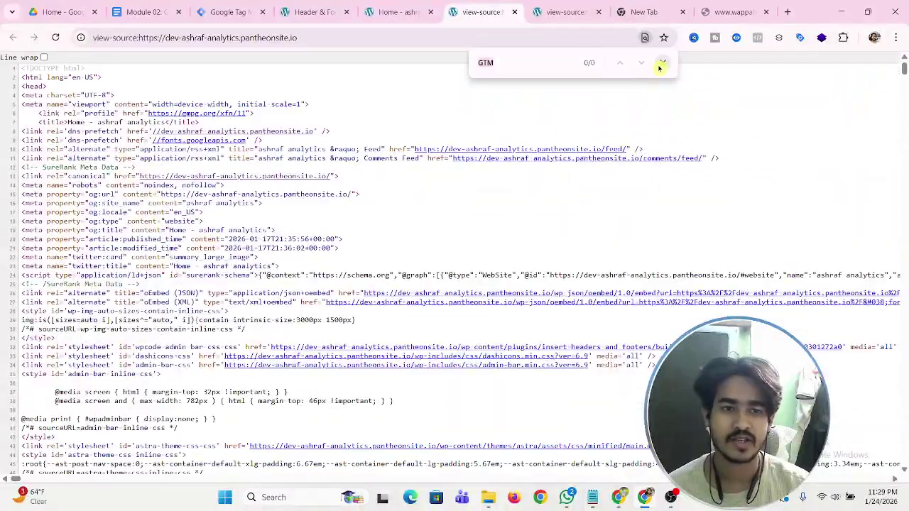
pyautogui.click(661, 62)
# Review the head and body installation snippets of the container in Google Tag Manager and close the dialog.
pyautogui.click(324, 12)
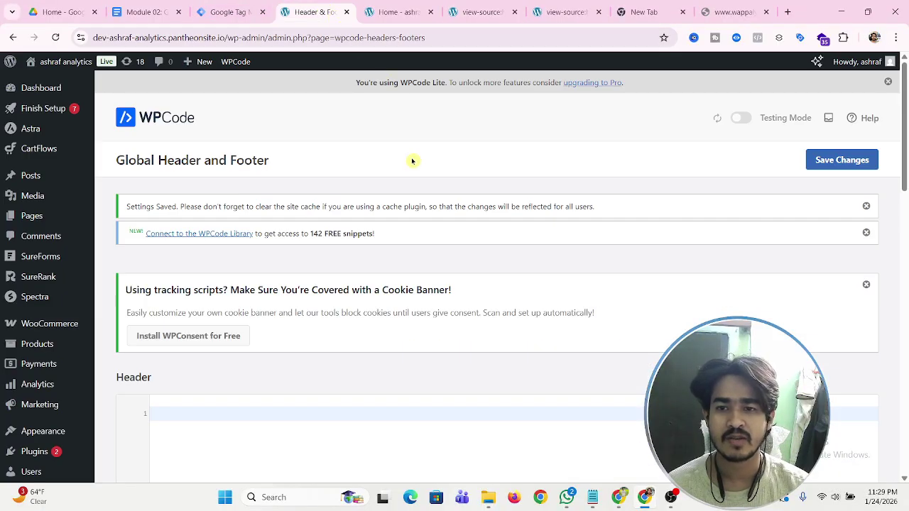
pyautogui.moveTo(49, 323)
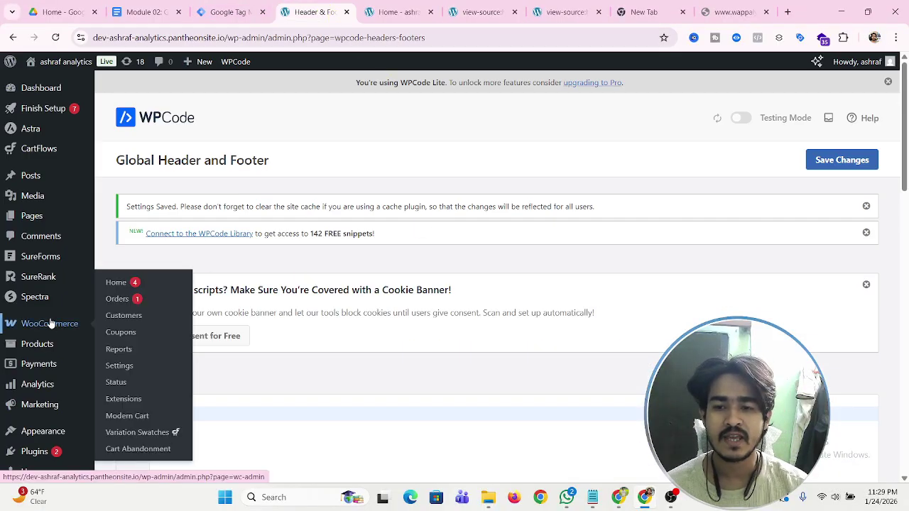
pyautogui.click(226, 11)
pyautogui.click(621, 104)
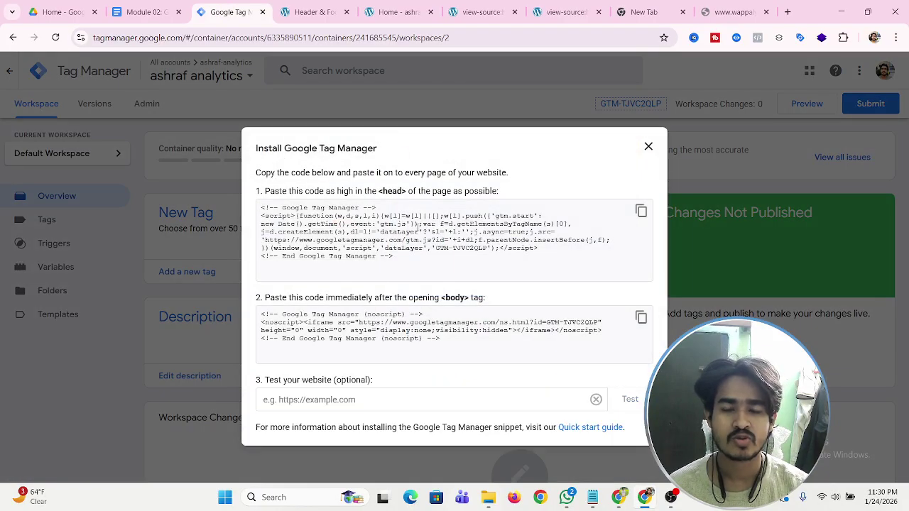
pyautogui.click(647, 147)
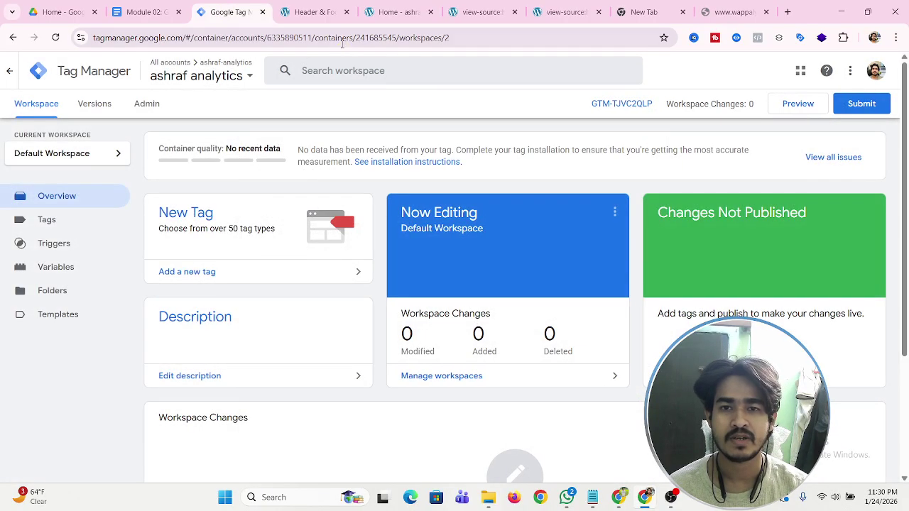
# Switch to the WordPress admin of the ashraf-analytics site and open the Themes page under Appearance.
pyautogui.click(313, 11)
pyautogui.moveTo(32, 344)
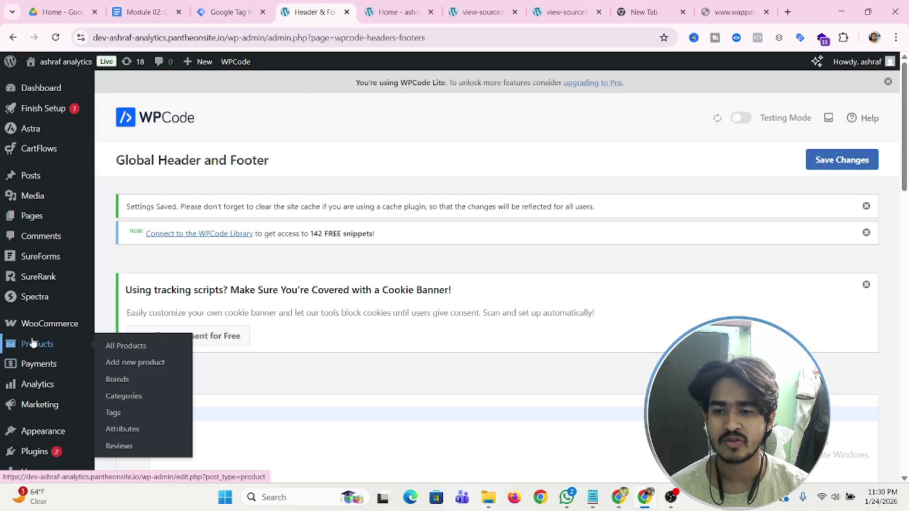
pyautogui.scroll(-3, 34, 333)
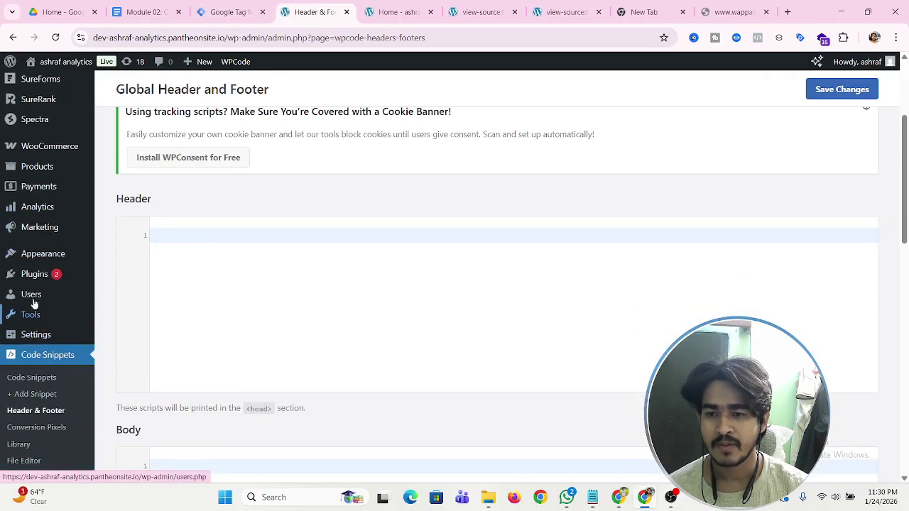
pyautogui.moveTo(37, 275)
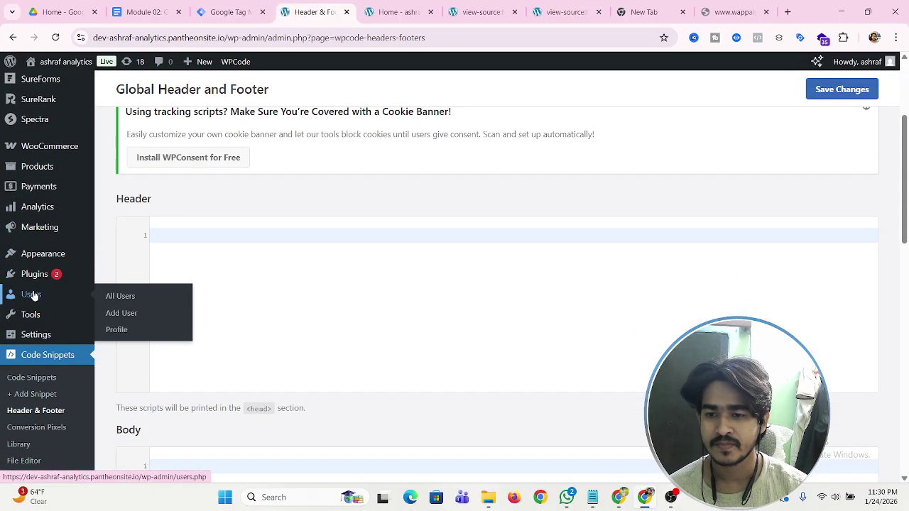
pyautogui.scroll(-2, 32, 294)
pyautogui.scroll(3, 34, 297)
pyautogui.scroll(3, 34, 297)
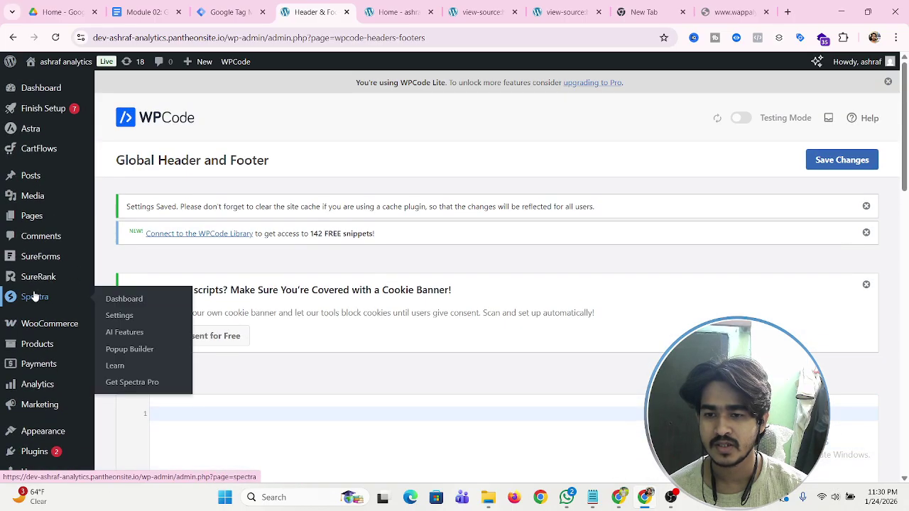
pyautogui.scroll(-1, 32, 272)
pyautogui.scroll(-3, 21, 266)
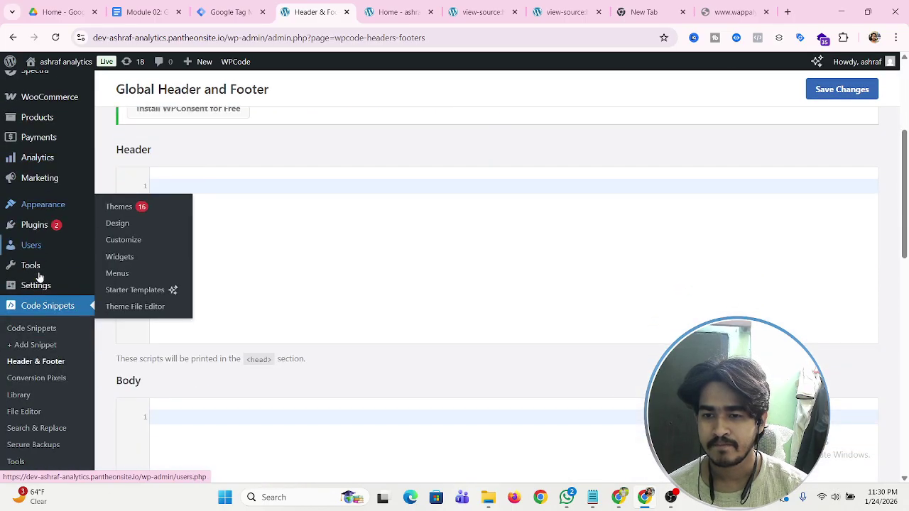
pyautogui.moveTo(40, 199)
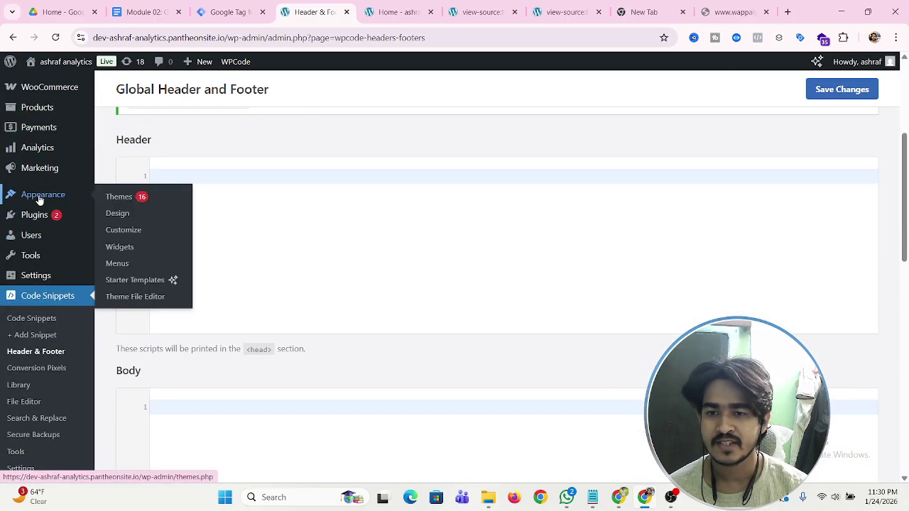
pyautogui.scroll(4, 48, 201)
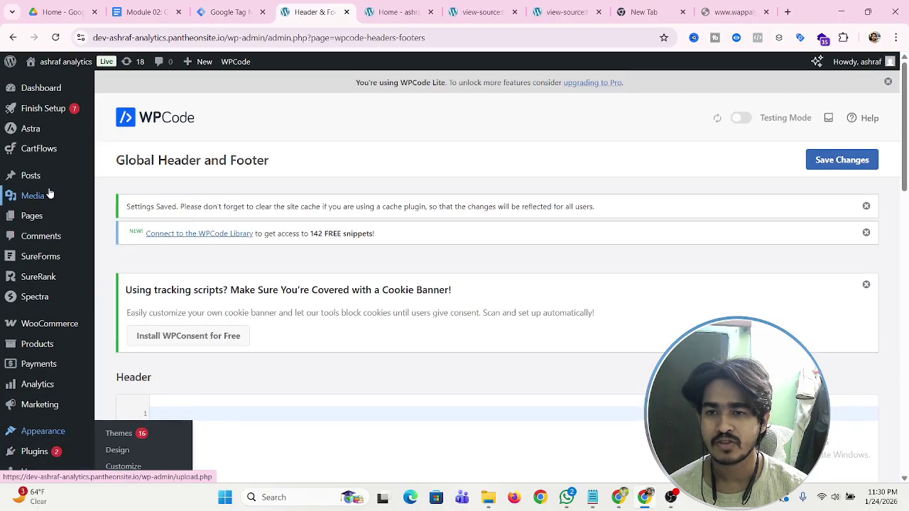
pyautogui.scroll(-1, 41, 233)
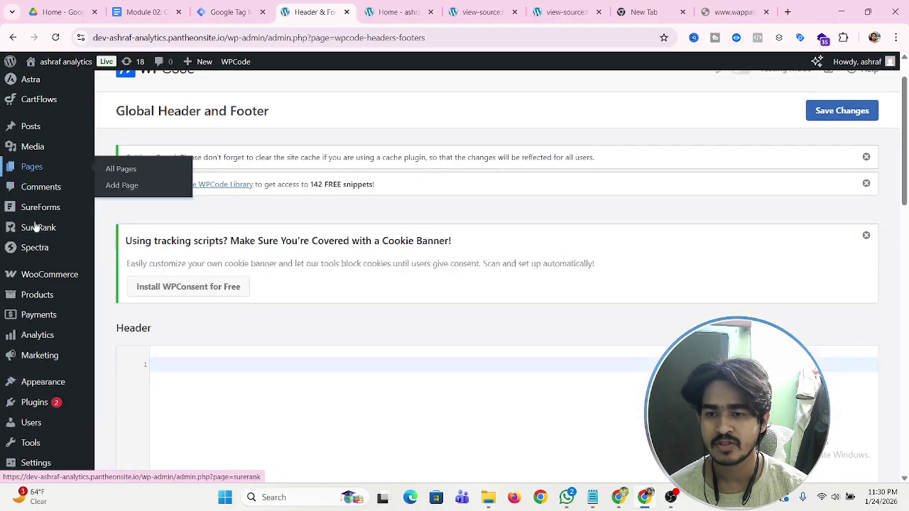
pyautogui.scroll(-1, 44, 305)
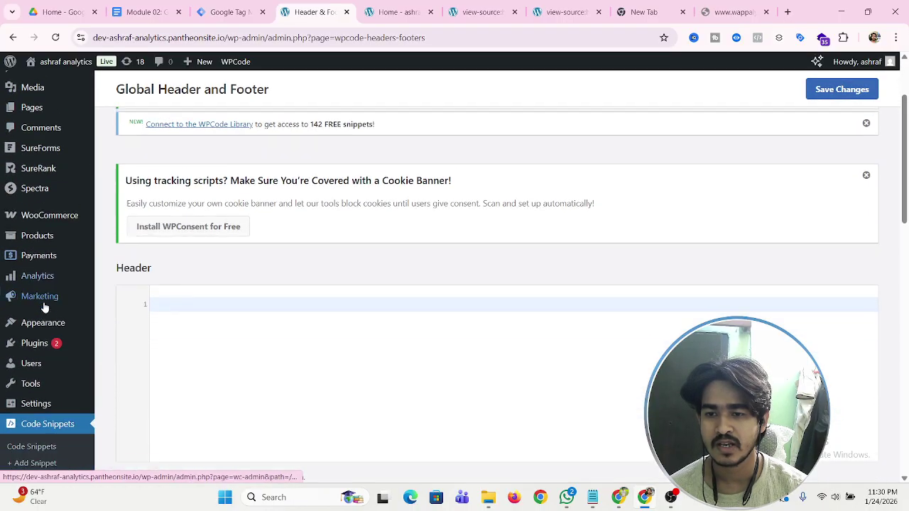
pyautogui.moveTo(44, 318)
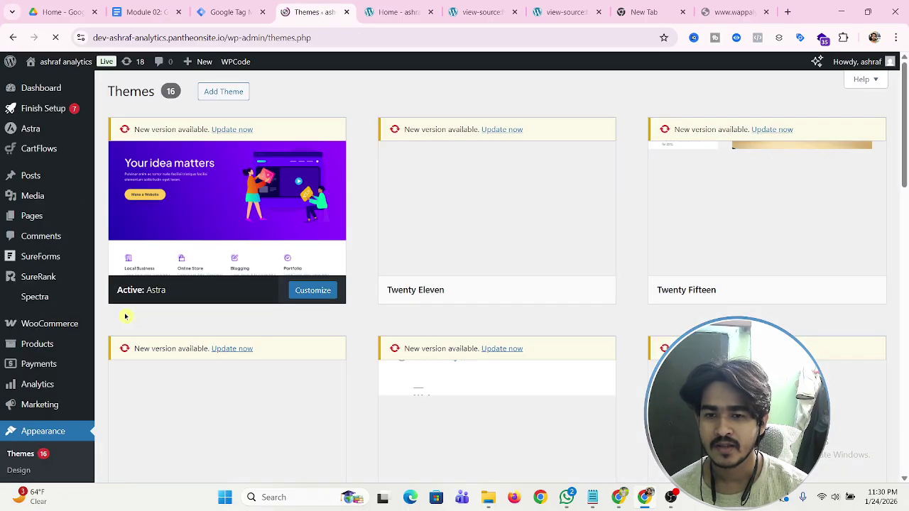
# Open the Theme File Editor for the active Astra theme and accept the warning about direct edits.
pyautogui.scroll(-2, 411, 244)
pyautogui.scroll(-2, 14, 279)
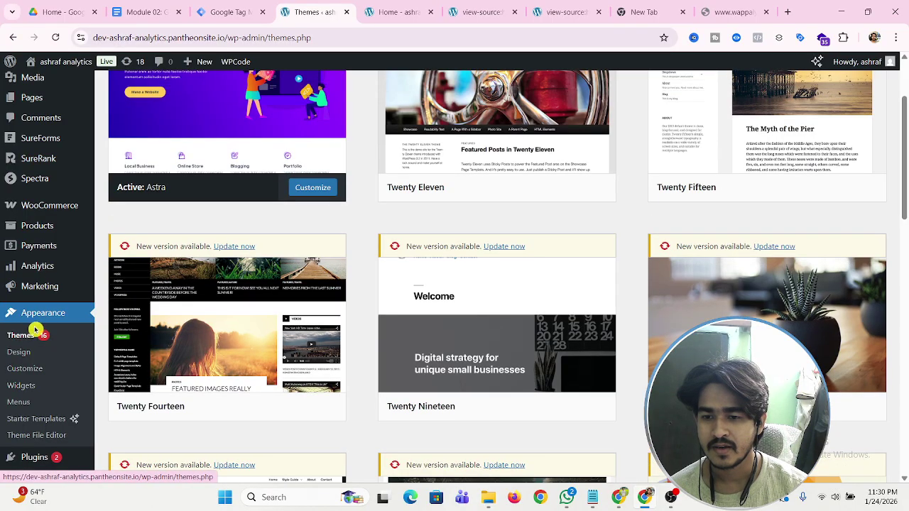
pyautogui.scroll(-2, 36, 331)
pyautogui.moveTo(50, 446)
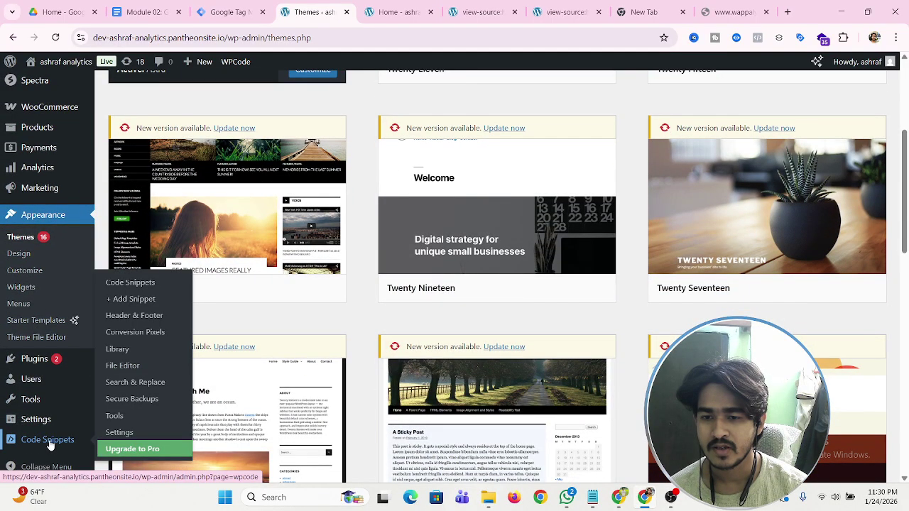
pyautogui.scroll(-2, 42, 444)
pyautogui.moveTo(25, 424)
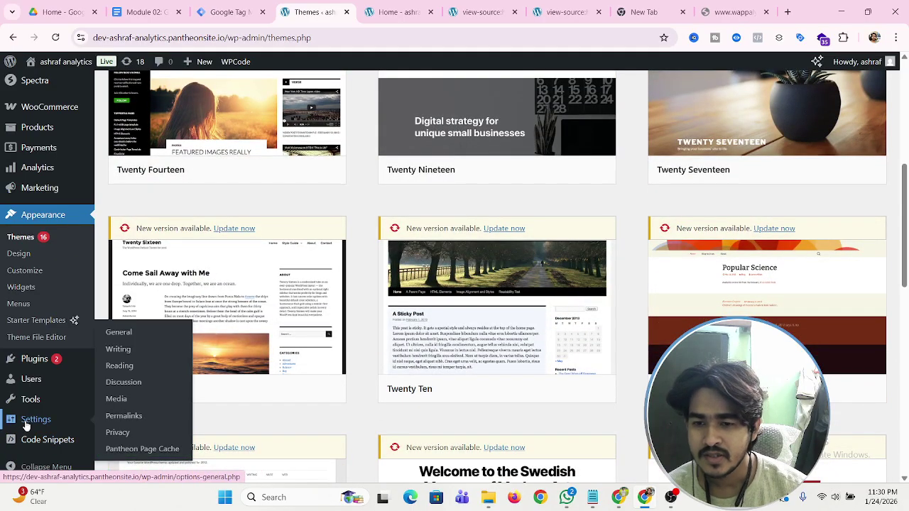
pyautogui.moveTo(30, 402)
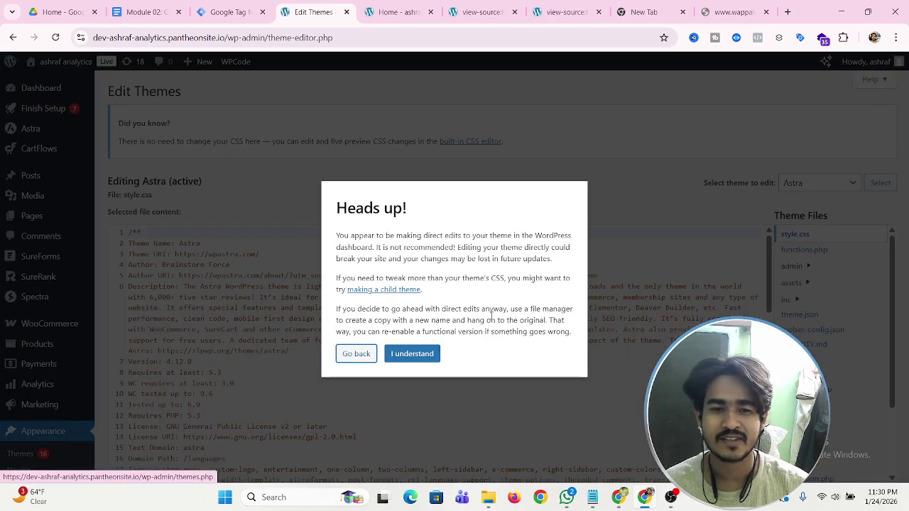
pyautogui.click(412, 353)
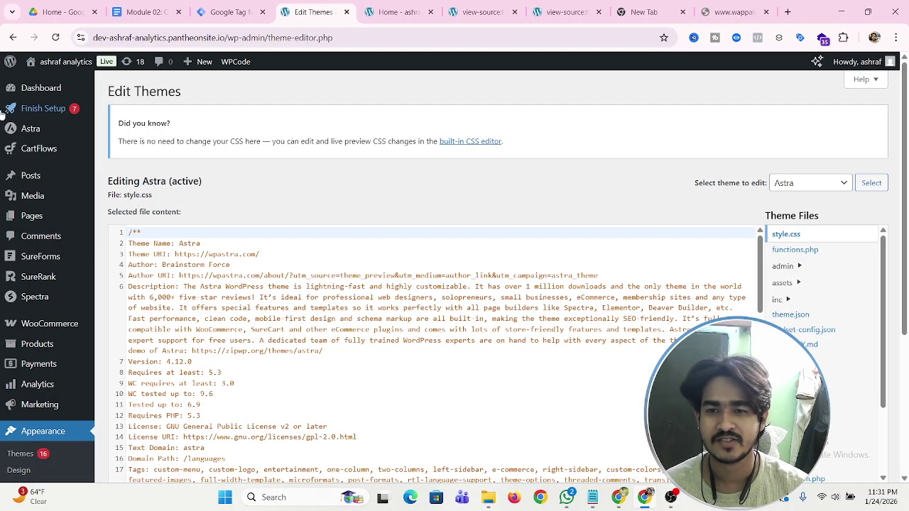
# Return to the WordPress dashboard and reopen the Theme File Editor from there.
pyautogui.click(45, 90)
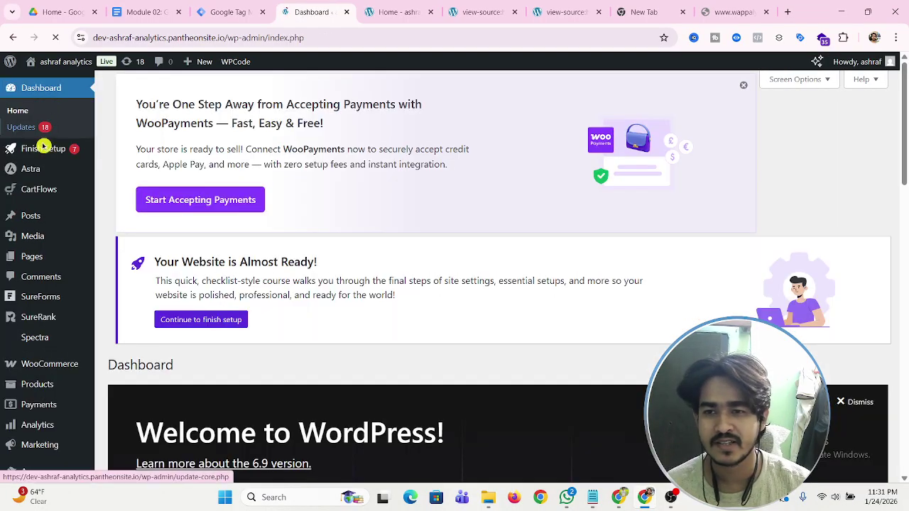
pyautogui.scroll(-2, 35, 227)
pyautogui.scroll(-1, 35, 229)
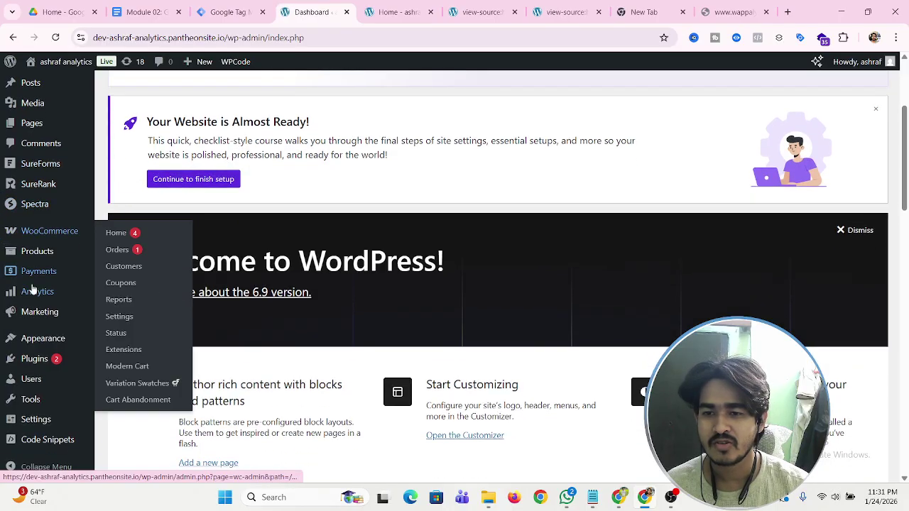
pyautogui.moveTo(32, 346)
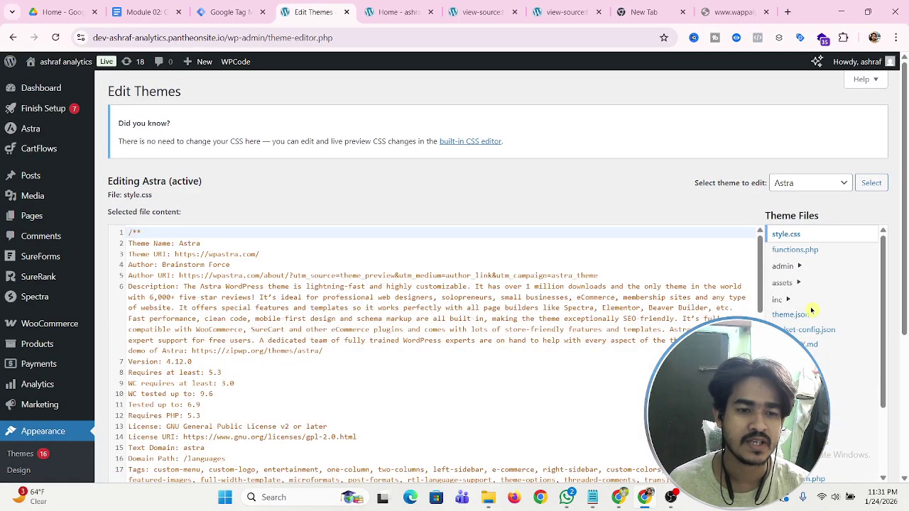
# Open the Astra theme's header.php file for editing.
pyautogui.scroll(-2, 812, 311)
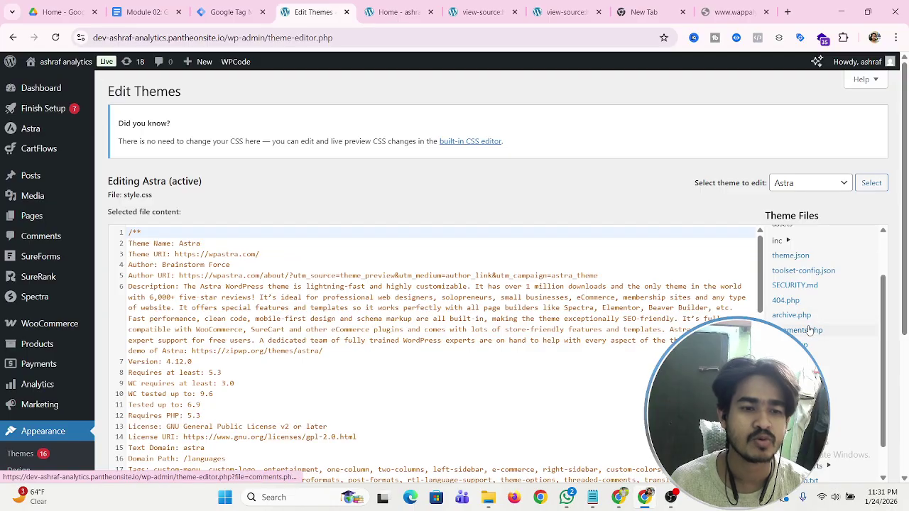
pyautogui.scroll(2, 813, 259)
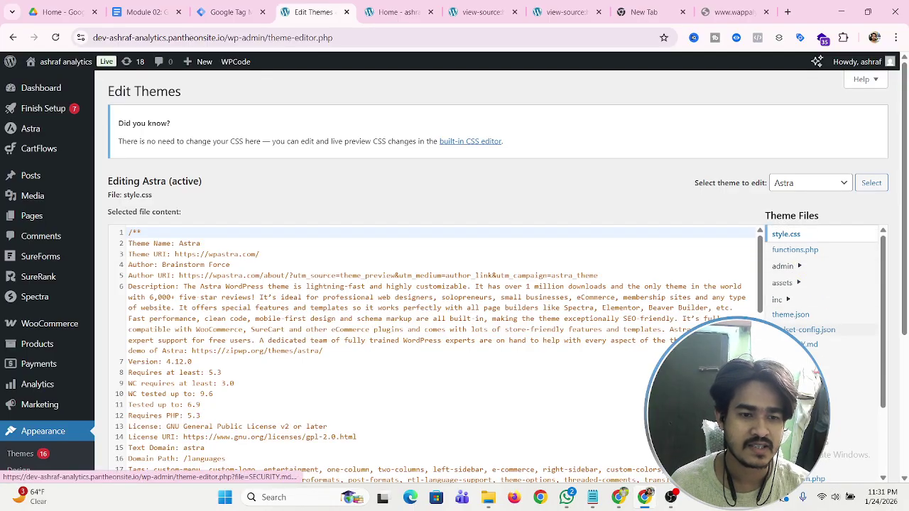
pyautogui.scroll(-1, 794, 334)
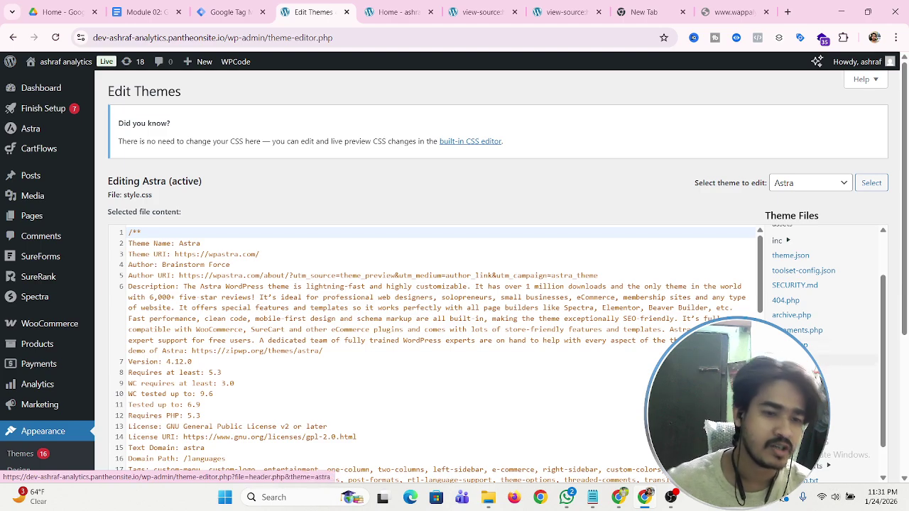
pyautogui.click(793, 360)
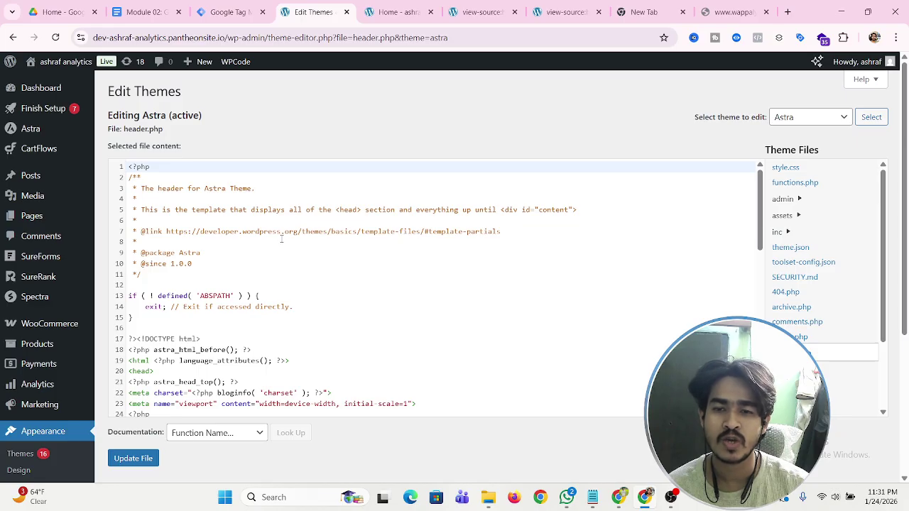
# Switch to Google Tag Manager, open the container's installation snippets and copy the head code.
pyautogui.click(228, 12)
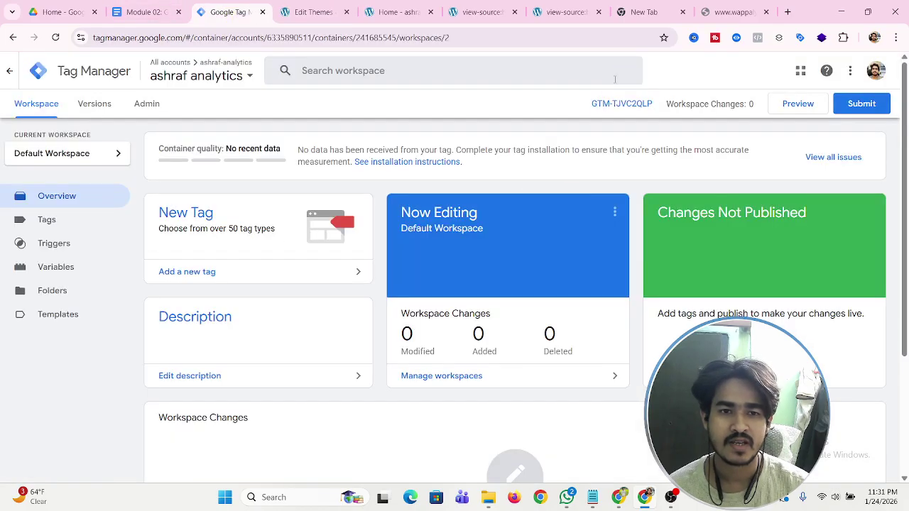
pyautogui.click(609, 103)
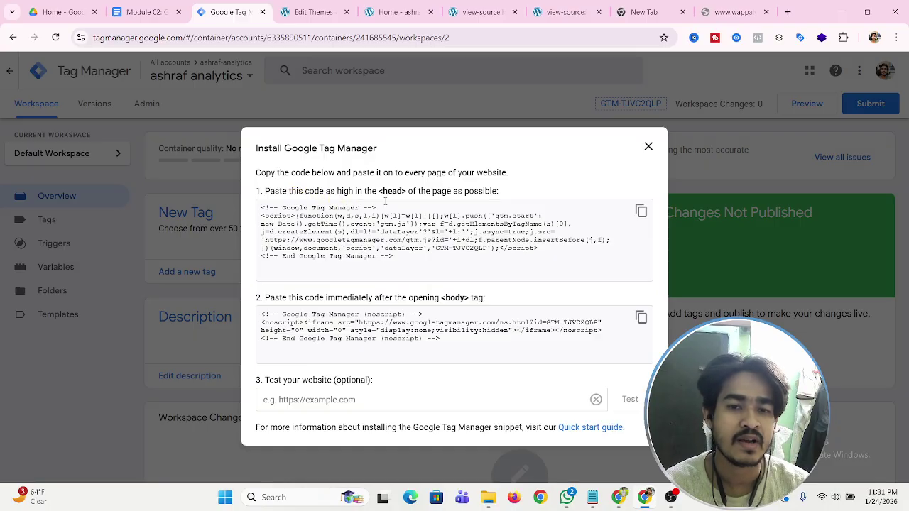
pyautogui.click(641, 212)
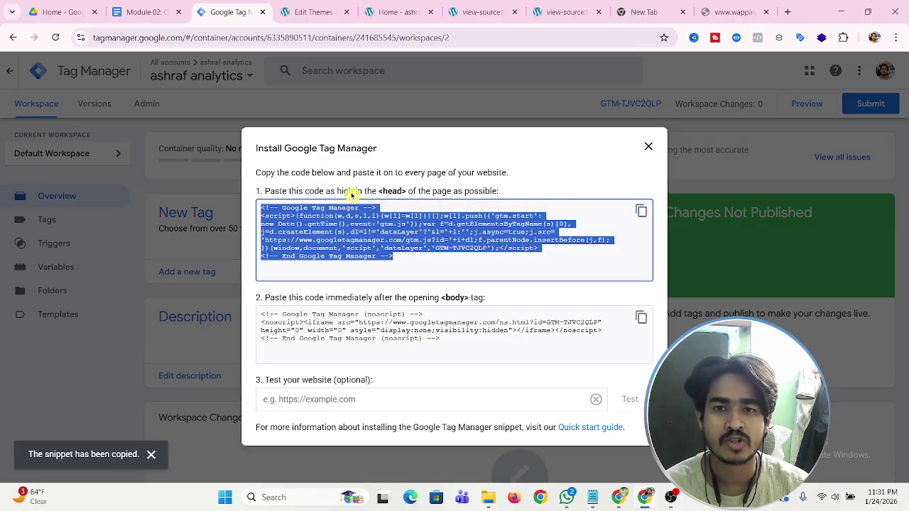
# Return to header.php in the Theme File Editor and insert ten blank lines directly after the opening <head> tag.
pyautogui.click(319, 13)
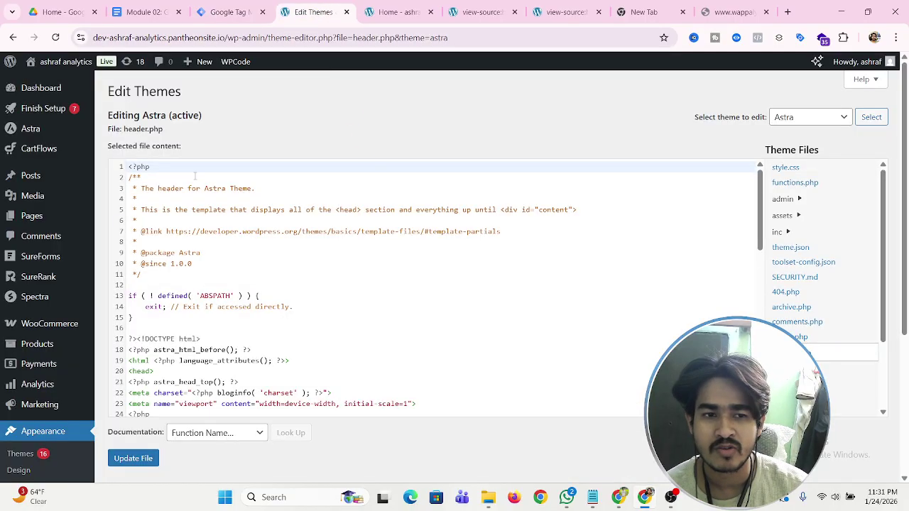
pyautogui.scroll(-2, 206, 187)
pyautogui.scroll(2, 206, 186)
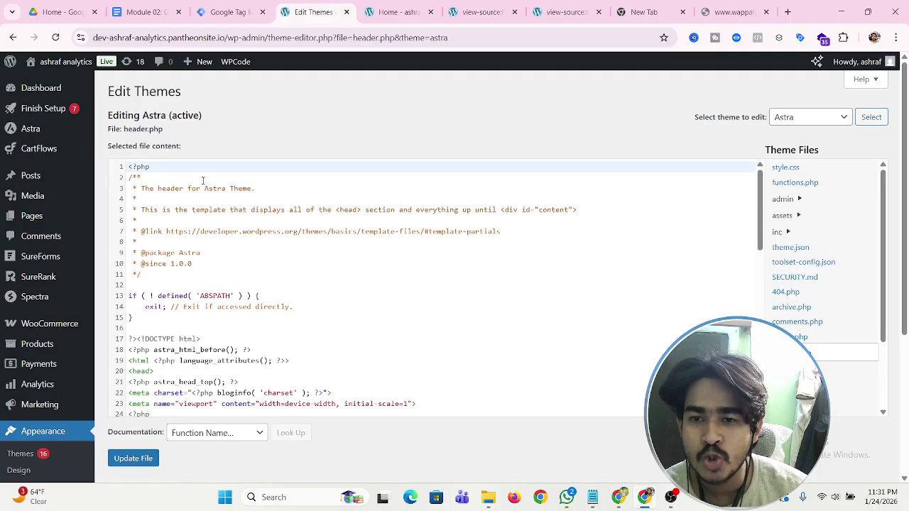
pyautogui.scroll(-4, 169, 188)
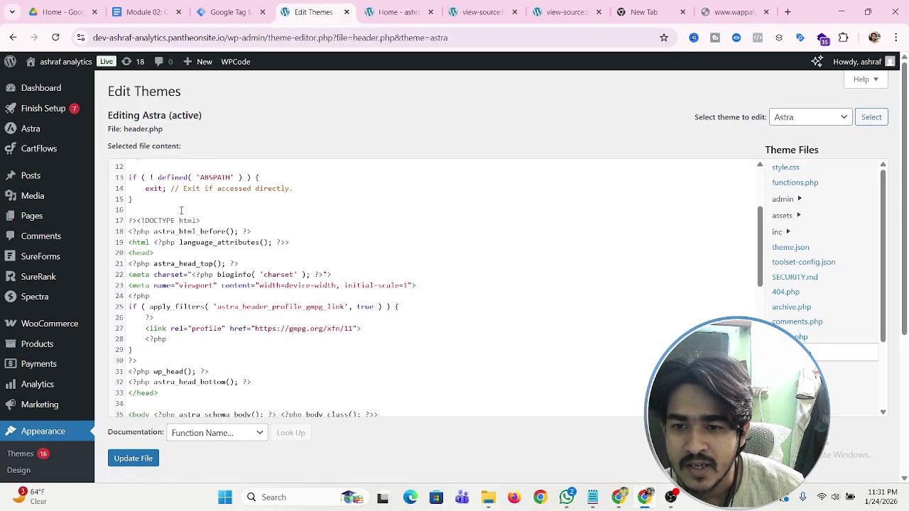
pyautogui.click(157, 254)
pyautogui.doubleClick(140, 253)
pyautogui.click(140, 255)
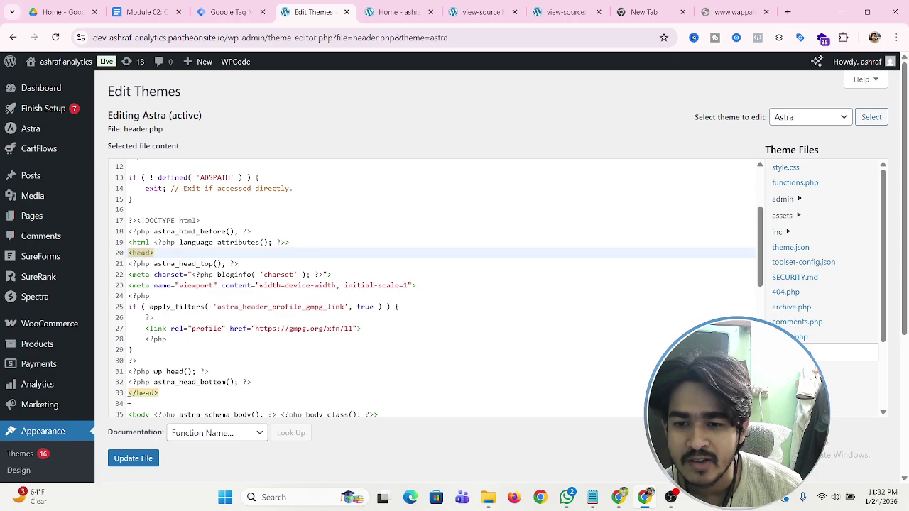
pyautogui.click(175, 256)
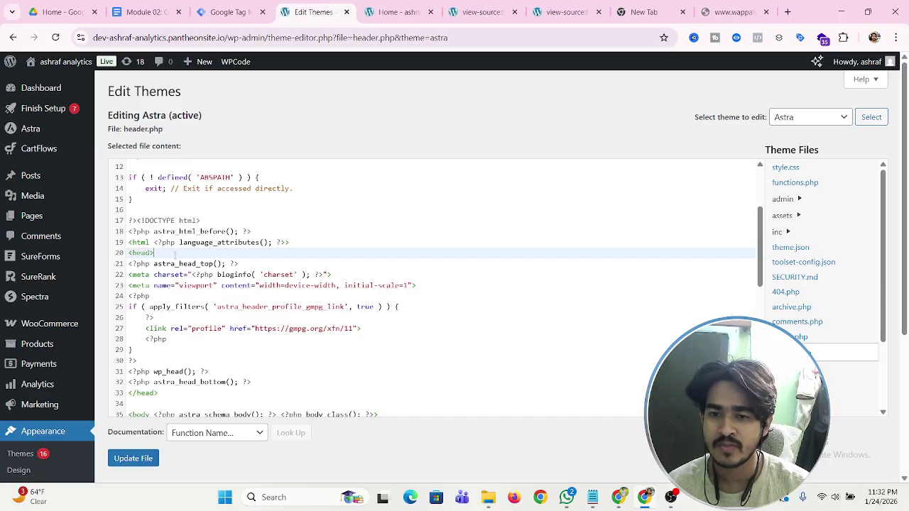
pyautogui.press('Return')
pyautogui.press('Return')
pyautogui.press('Return')
pyautogui.press('Return')
pyautogui.press('Return')
pyautogui.press('Return')
pyautogui.press('Return')
pyautogui.press('Return')
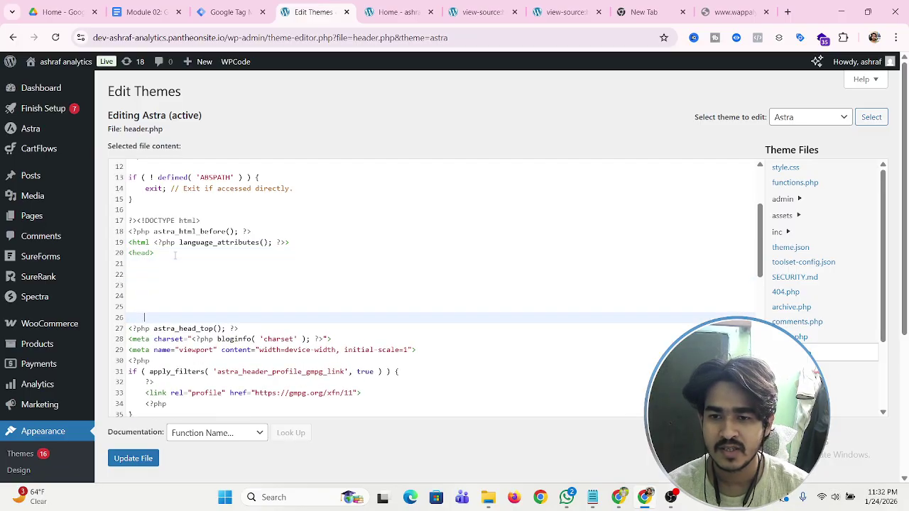
pyautogui.press('Return')
pyautogui.press('Return')
# Paste the Google Tag Manager head snippet on line 23 below <head> and delete three of the surplus blank lines beneath it.
pyautogui.click(135, 285)
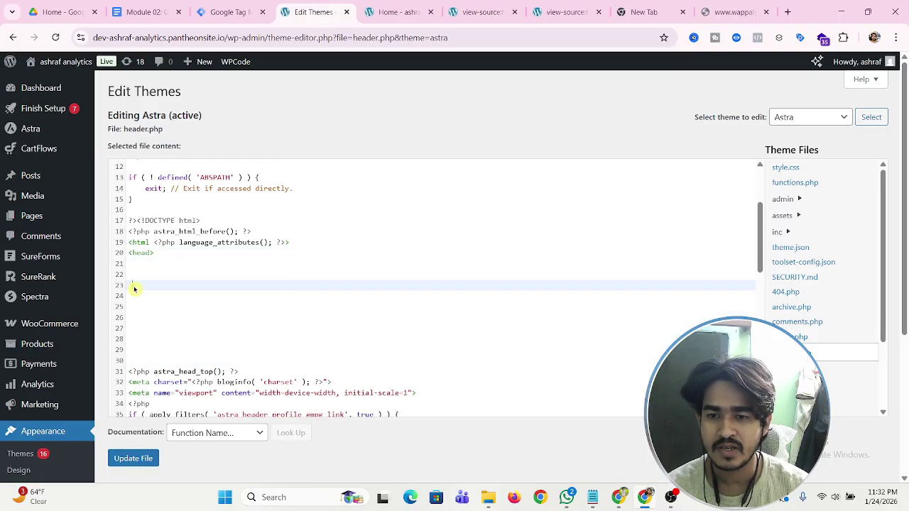
pyautogui.rightClick(135, 285)
pyautogui.click(187, 151)
pyautogui.scroll(-3, 341, 308)
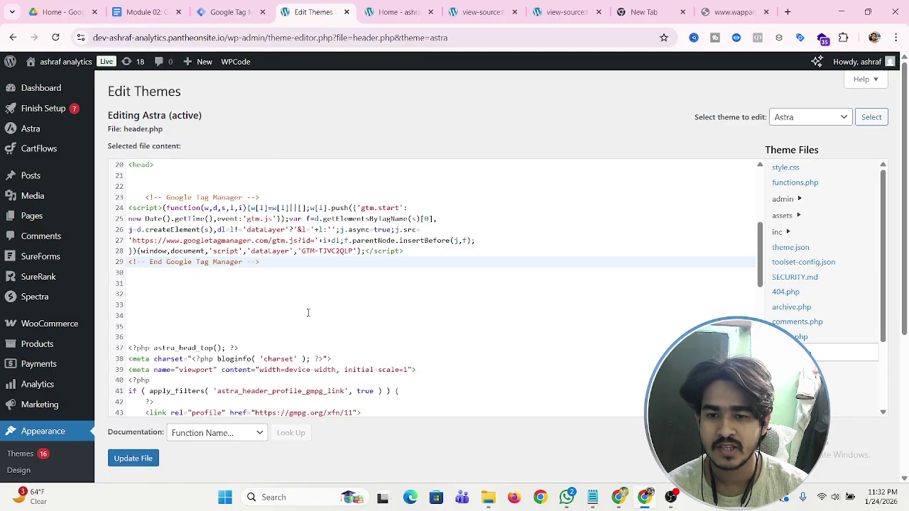
pyautogui.click(158, 299)
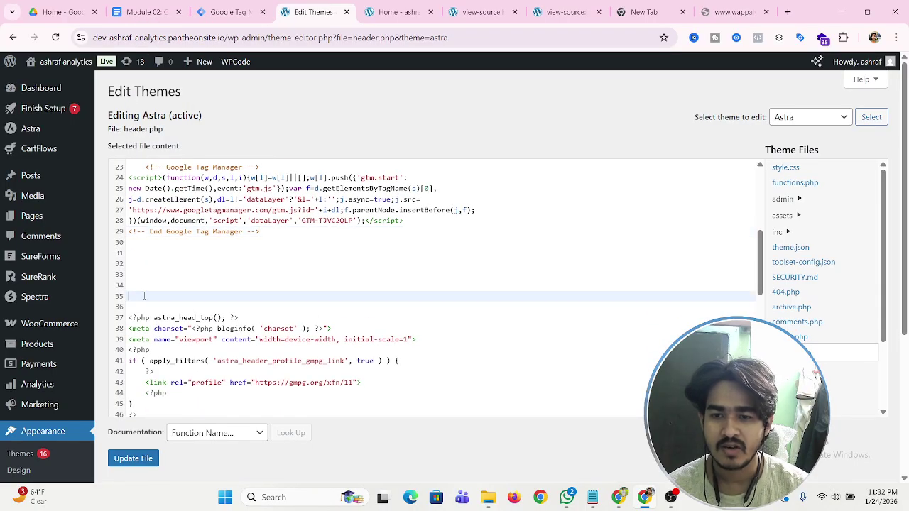
pyautogui.press('BackSpace')
pyautogui.press('BackSpace')
pyautogui.press('BackSpace')
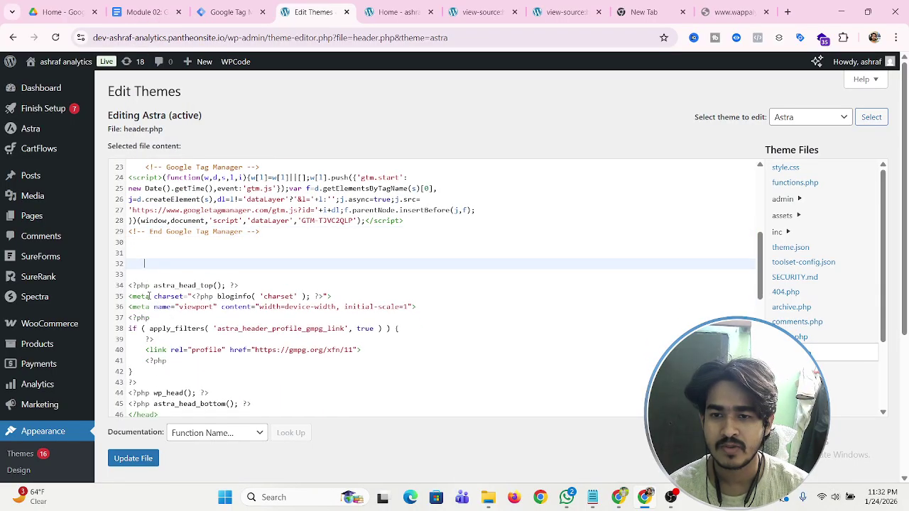
# Copy the Google Tag Manager noscript code for the body from the container's installation snippets and return to header.php.
pyautogui.scroll(-1, 279, 359)
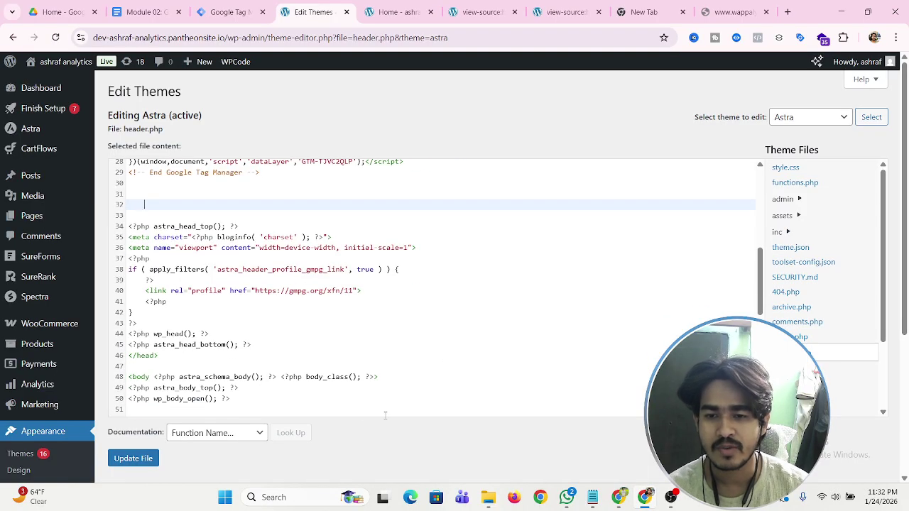
pyautogui.scroll(-2, 303, 319)
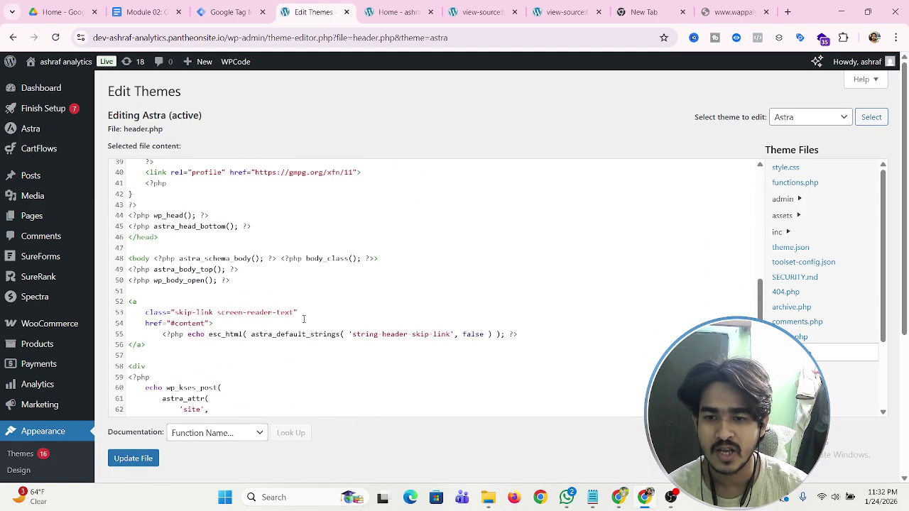
pyautogui.click(226, 12)
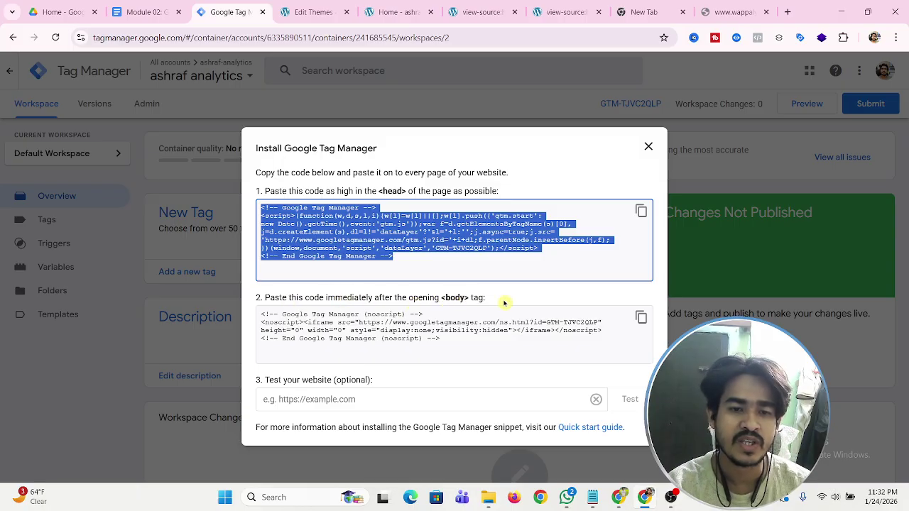
pyautogui.click(641, 318)
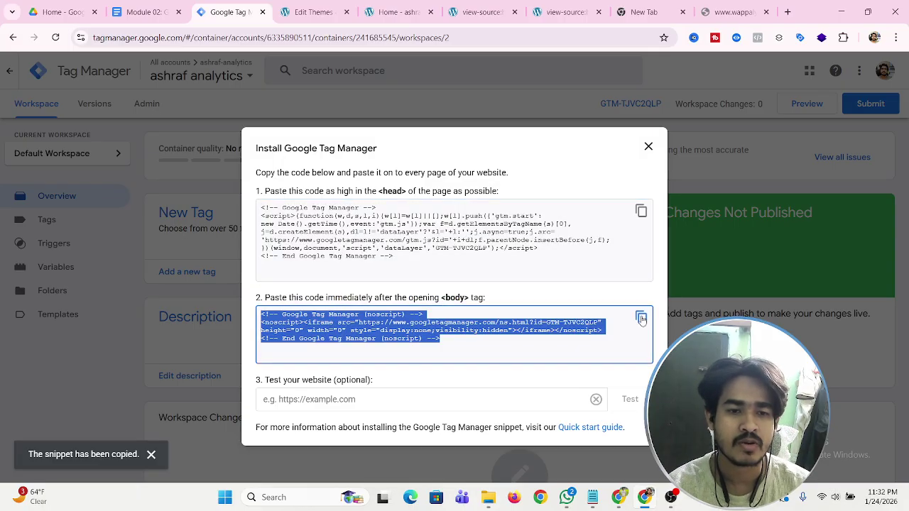
pyautogui.click(317, 12)
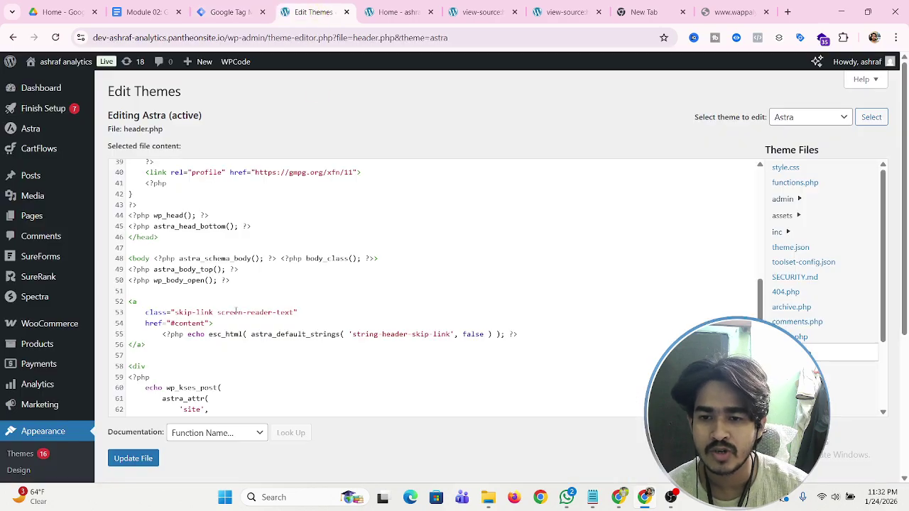
# Look through header.php to locate the head snippet, the opening <body> tag and the end of the template.
pyautogui.scroll(-3, 237, 311)
pyautogui.scroll(6, 233, 308)
pyautogui.scroll(3, 233, 307)
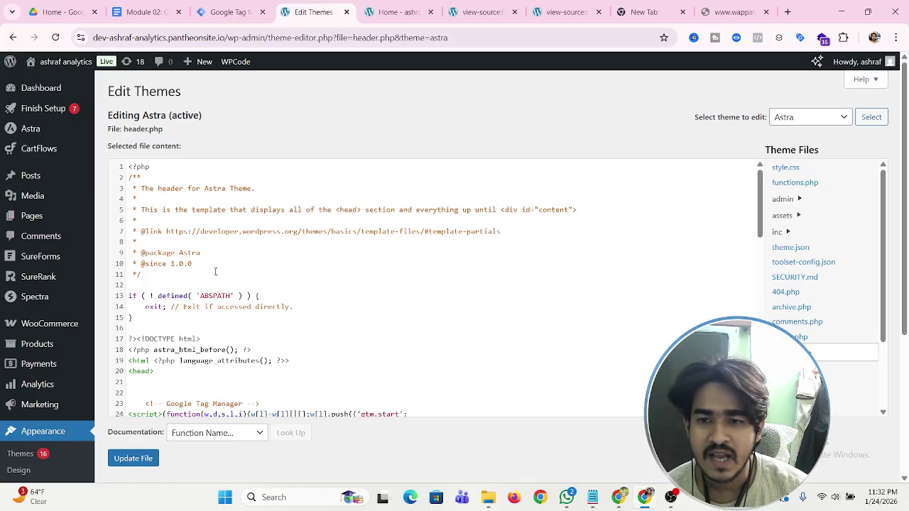
pyautogui.scroll(-2, 217, 272)
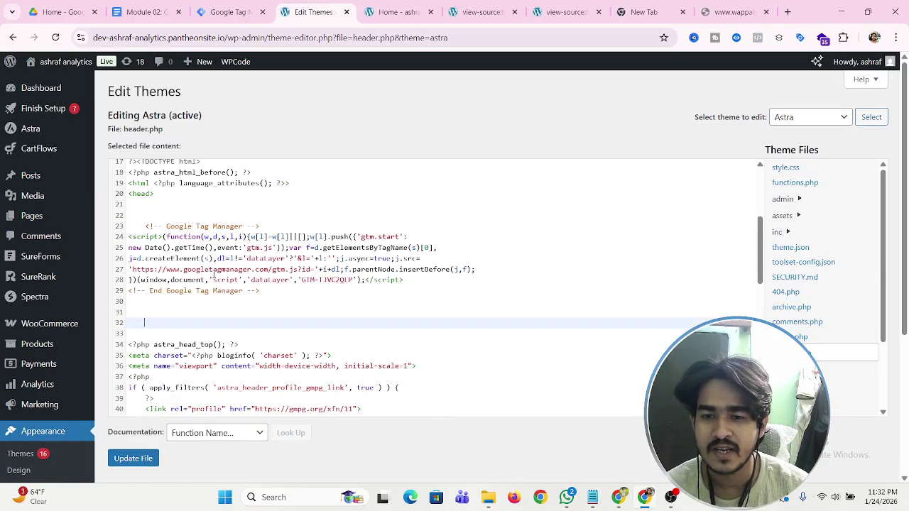
pyautogui.scroll(-2, 214, 273)
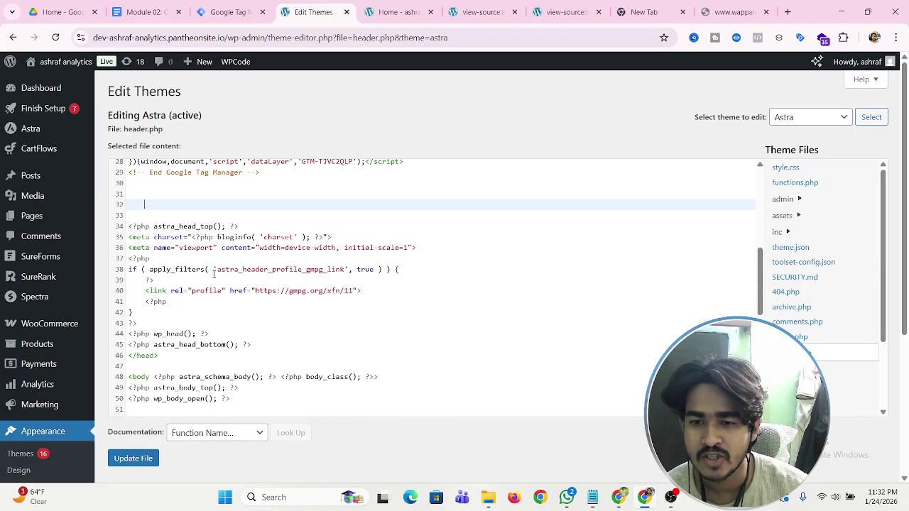
pyautogui.scroll(-2, 194, 268)
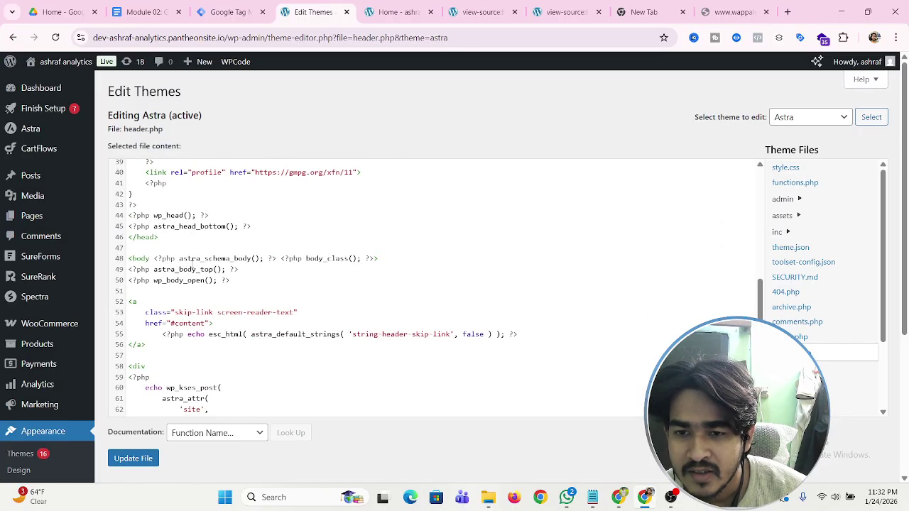
pyautogui.scroll(-1, 162, 259)
pyautogui.doubleClick(140, 199)
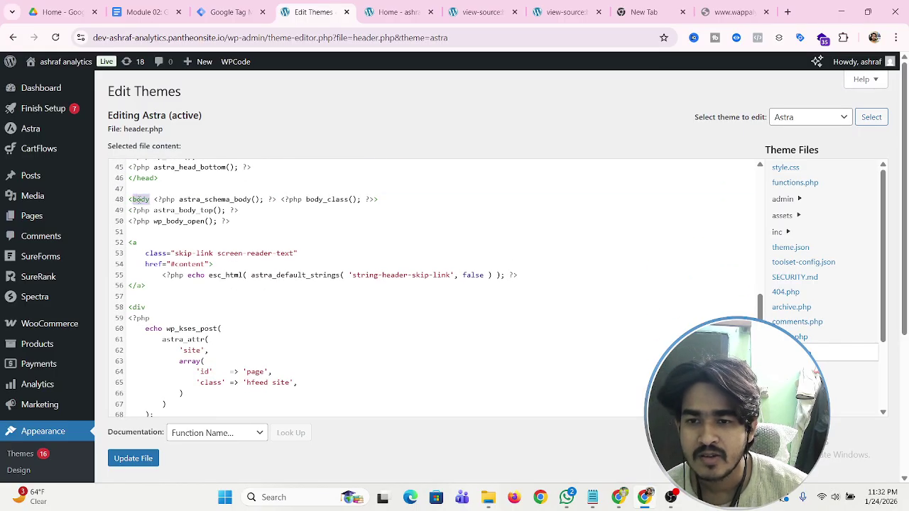
pyautogui.tripleClick(140, 199)
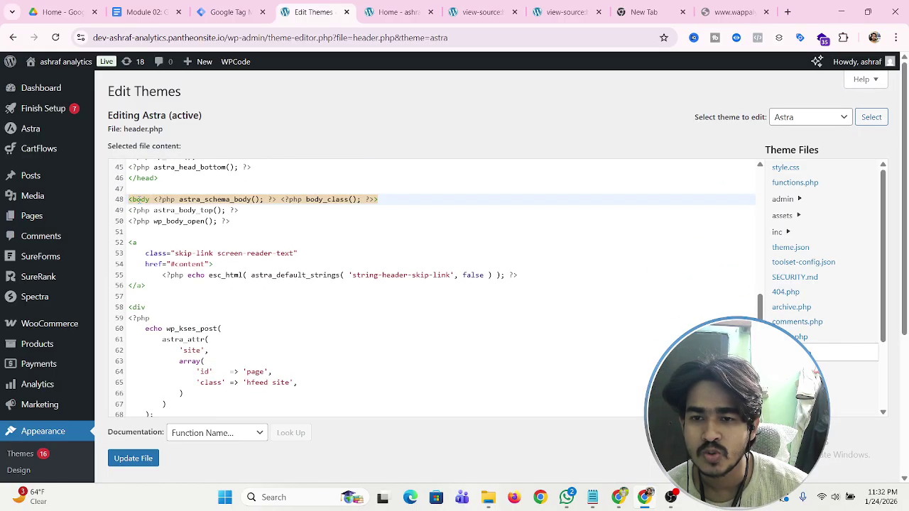
pyautogui.click(139, 200)
pyautogui.scroll(-3, 161, 259)
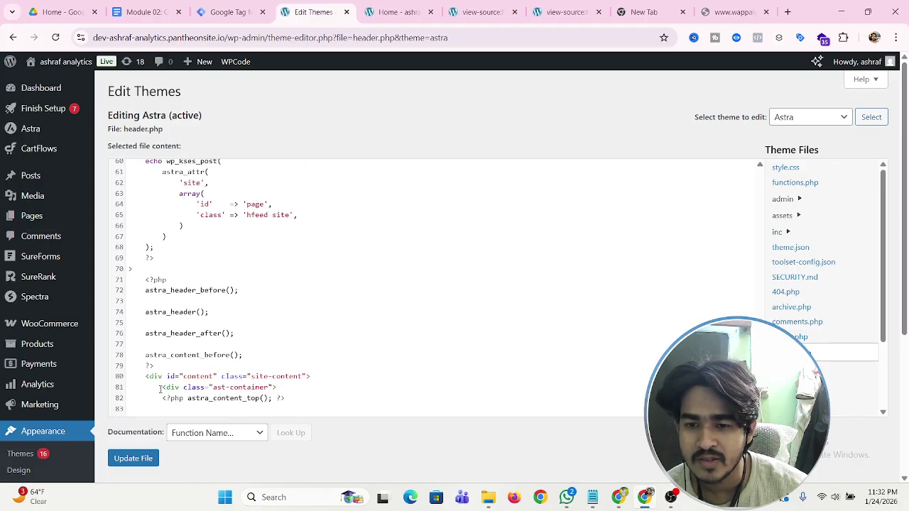
pyautogui.scroll(3, 129, 329)
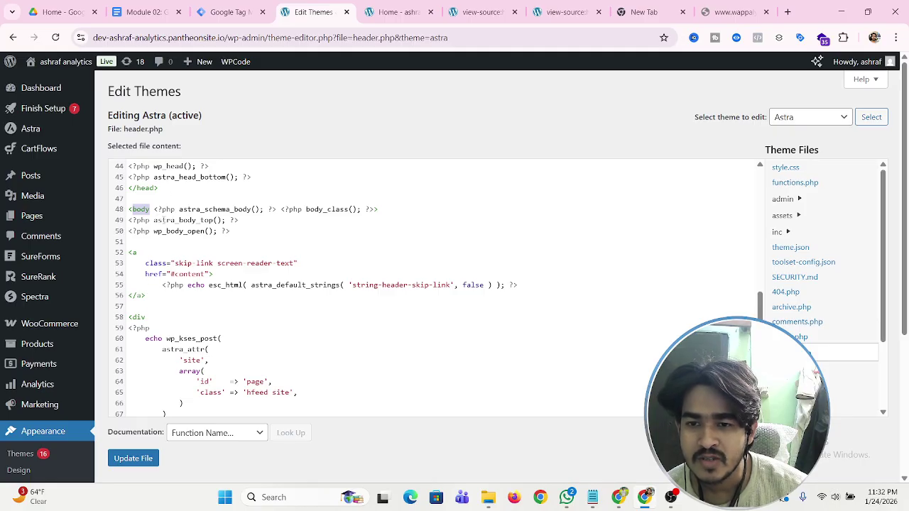
pyautogui.scroll(-3, 164, 246)
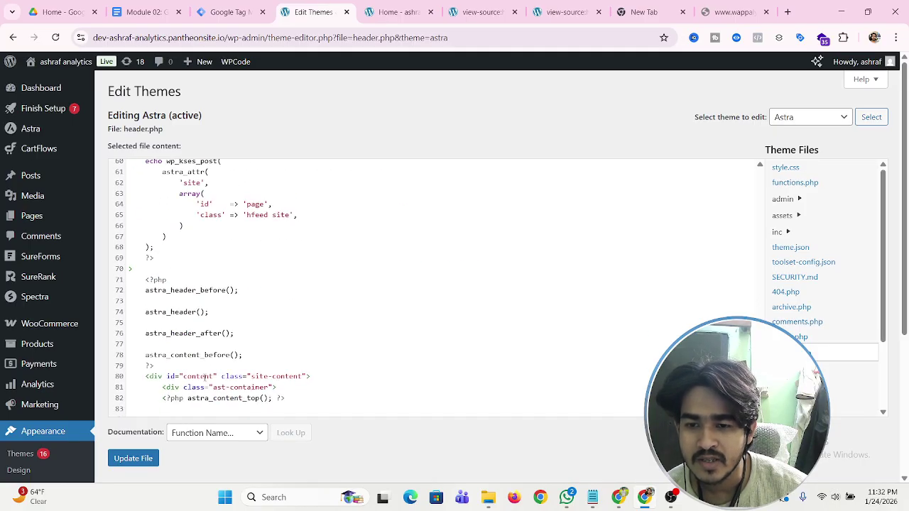
# Save the edited header.php and reload the site's home page.
pyautogui.scroll(8, 198, 376)
pyautogui.click(145, 458)
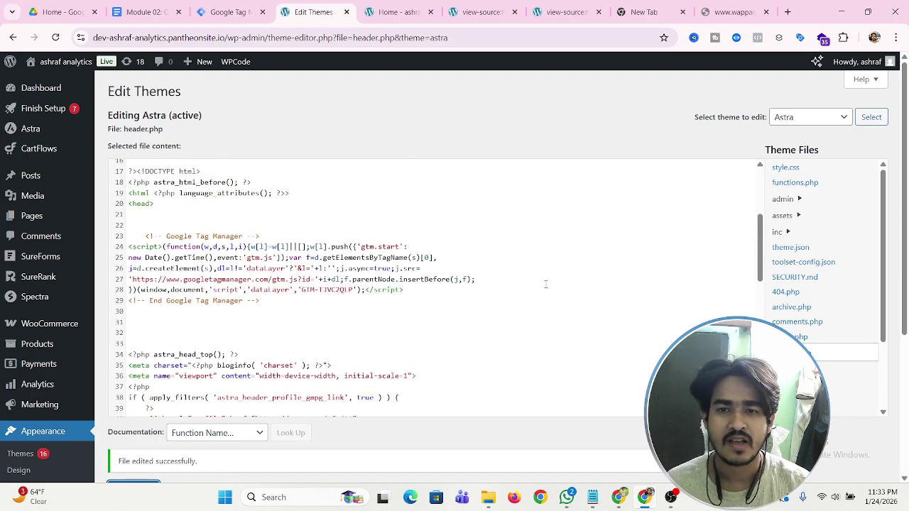
pyautogui.click(387, 13)
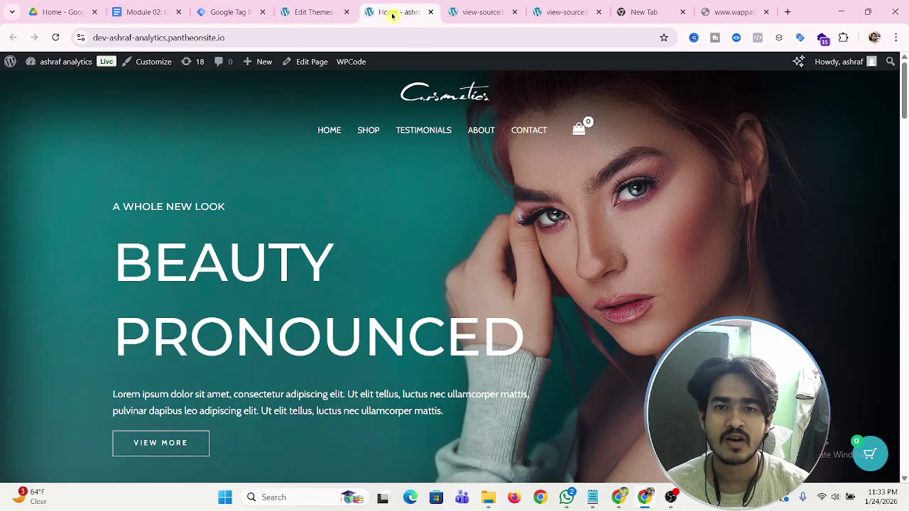
pyautogui.click(57, 37)
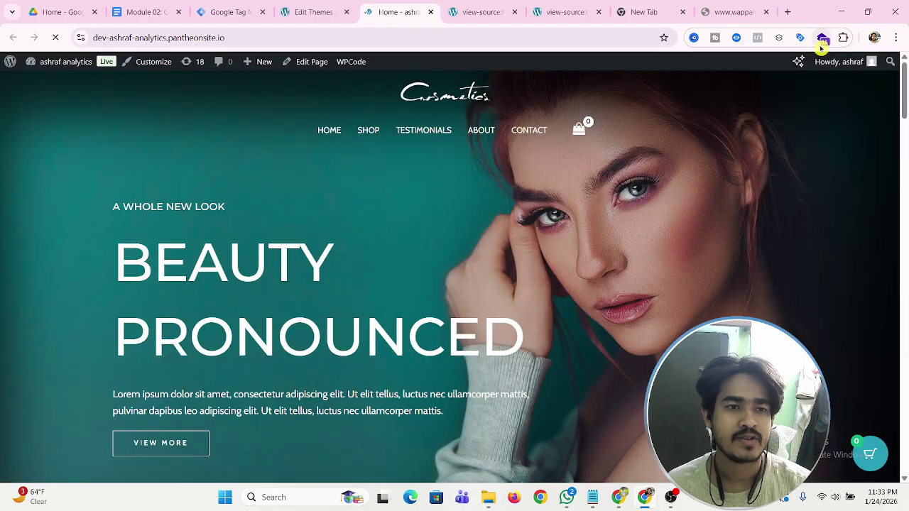
pyautogui.click(803, 37)
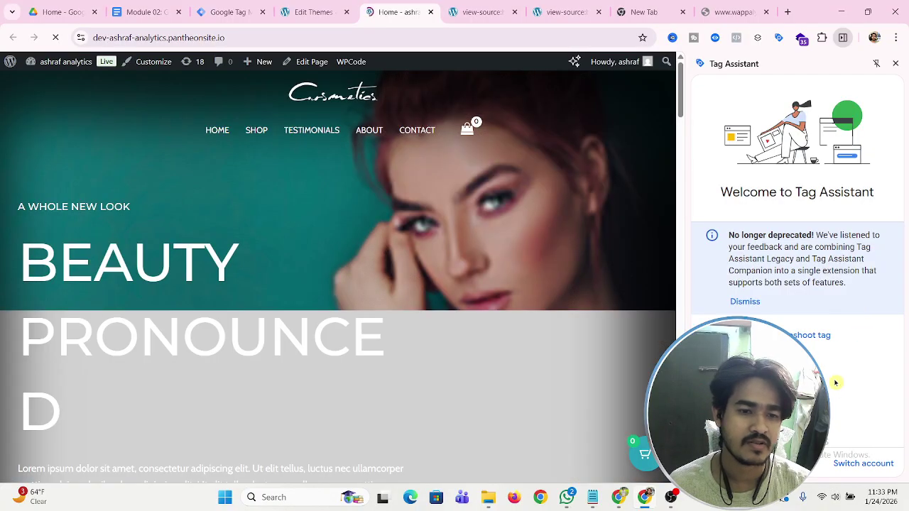
pyautogui.click(895, 63)
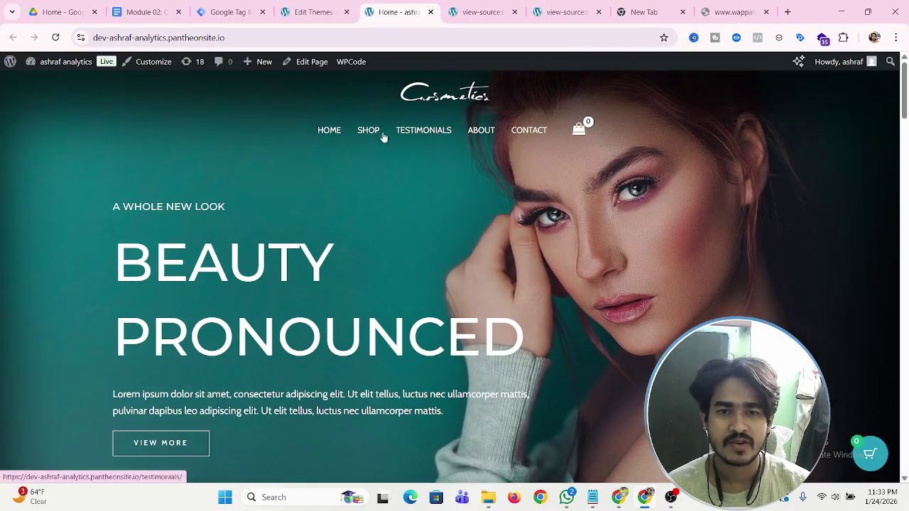
# View the home page's source code and search it for GTM.
pyautogui.rightClick(251, 120)
pyautogui.click(333, 360)
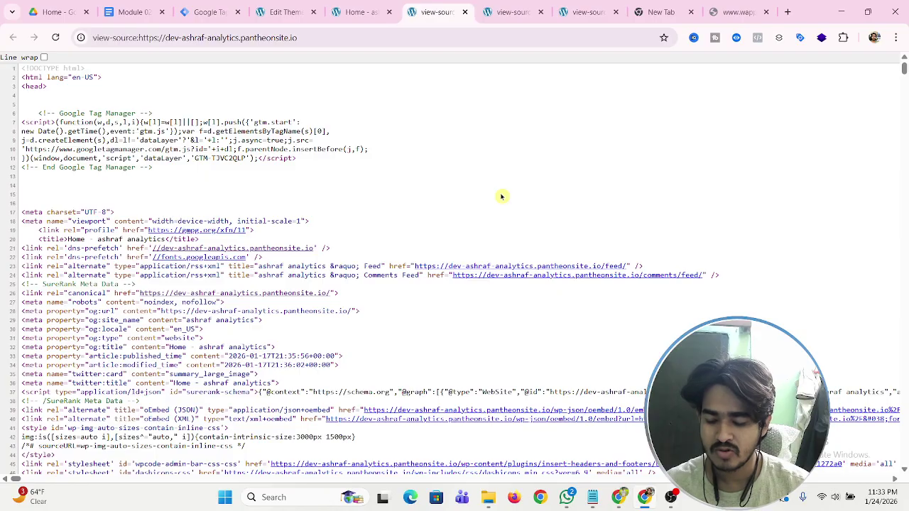
pyautogui.hotkey('ctrl', 'f')
pyautogui.write('GTM')
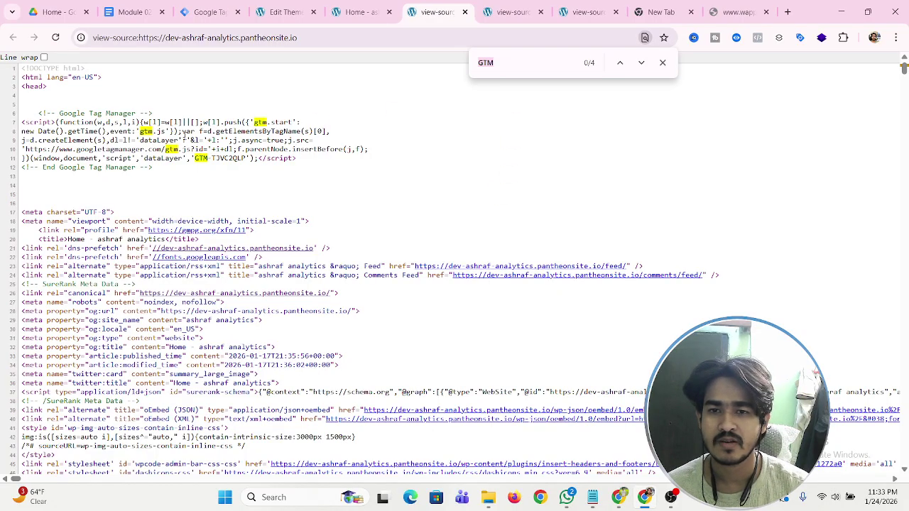
# Return to header.php in the Theme File Editor and delete the entire Google Tag Manager snippet below the <head> tag.
pyautogui.click(270, 15)
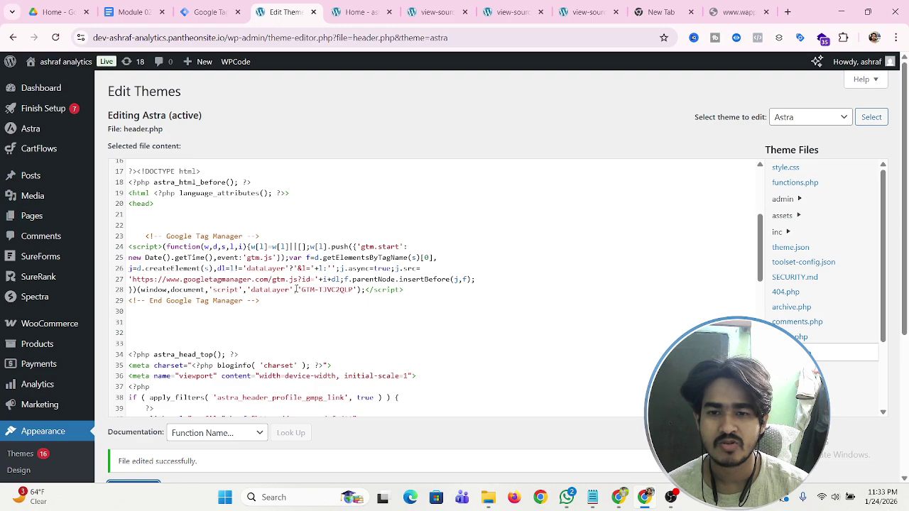
pyautogui.moveTo(271, 300); pyautogui.dragTo(125, 241)
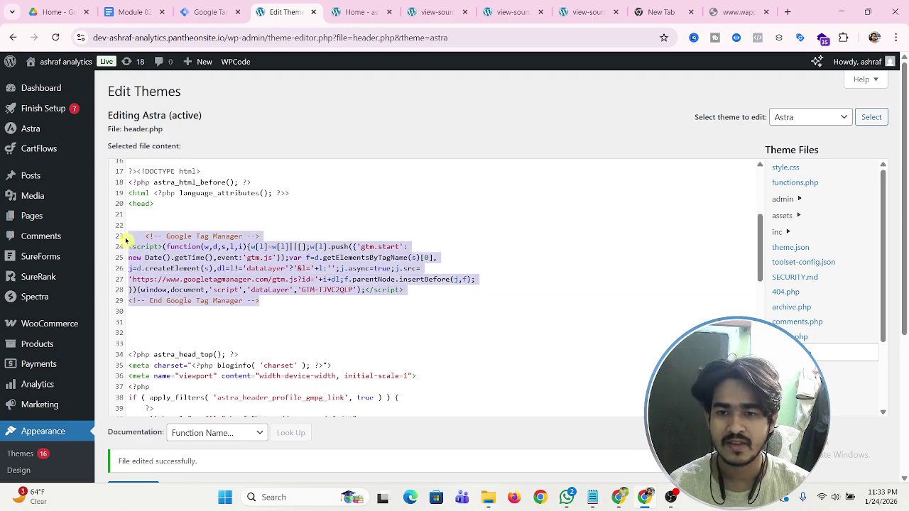
pyautogui.press('BackSpace')
# Remove the surplus blank lines beneath the <head> tag, keeping three, and save header.php.
pyautogui.click(147, 255)
pyautogui.press('Up')
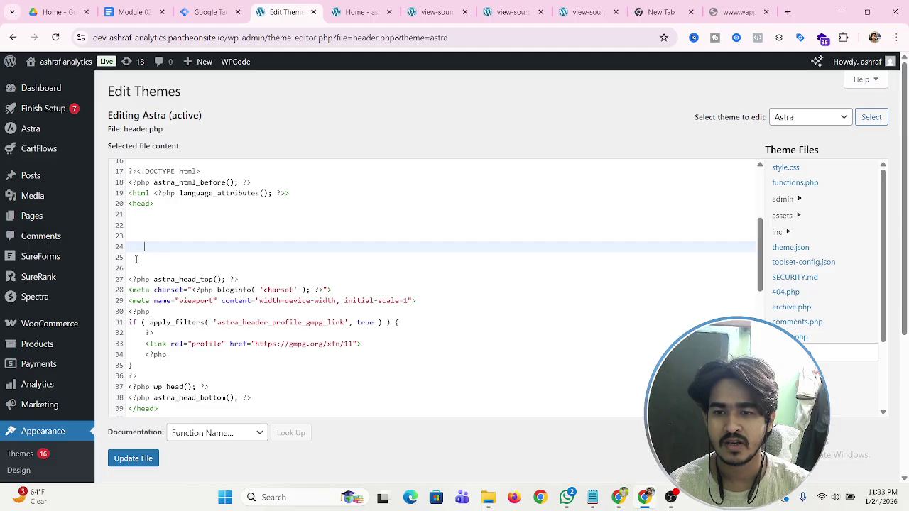
pyautogui.press('Delete')
pyautogui.press('Delete')
pyautogui.press('Up')
pyautogui.press('Up')
pyautogui.press('BackSpace')
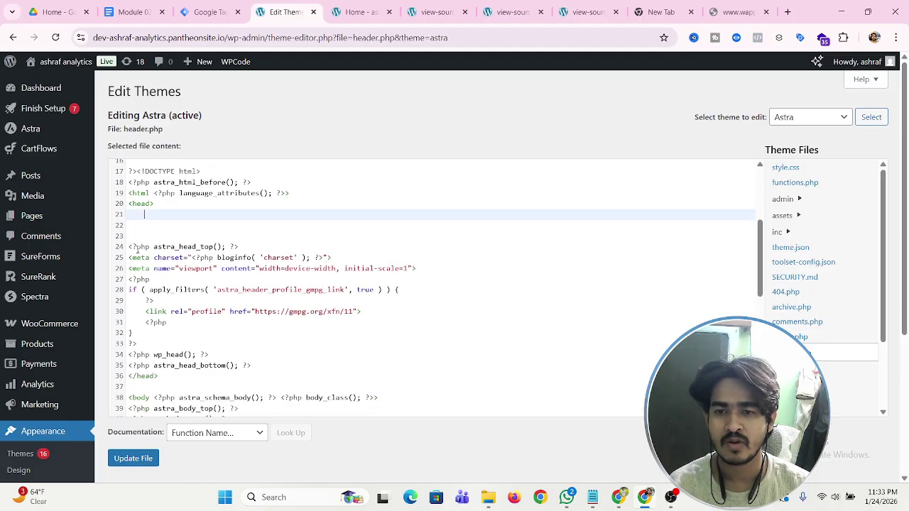
pyautogui.click(119, 450)
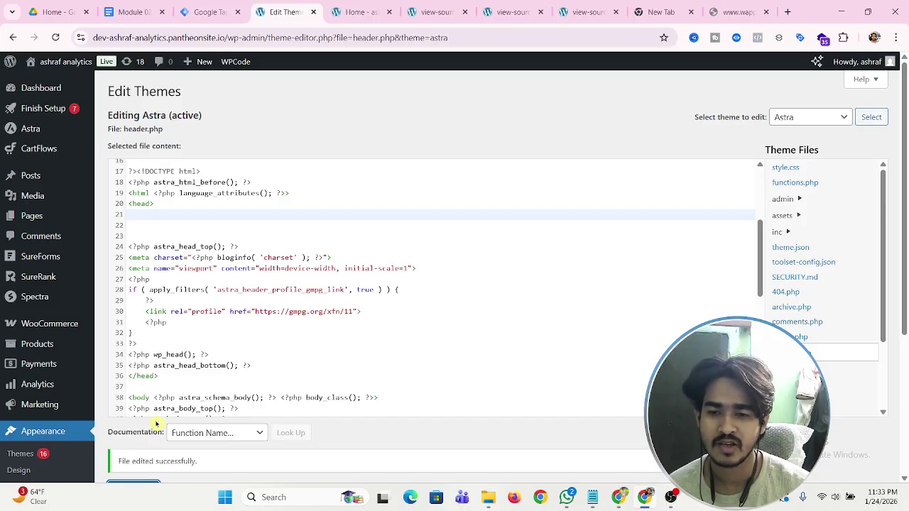
# Open the WordPress page for adding a new plugin.
pyautogui.scroll(-1, 212, 361)
pyautogui.scroll(-4, 212, 360)
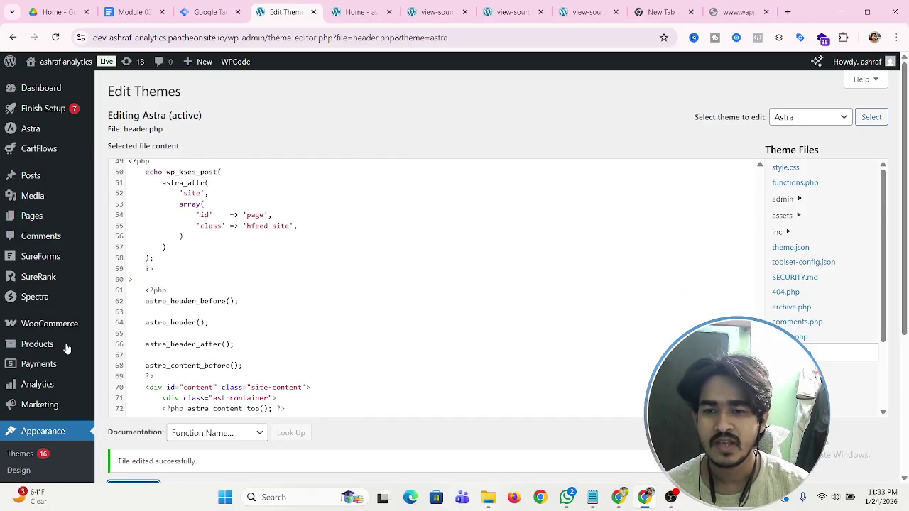
pyautogui.moveTo(50, 329)
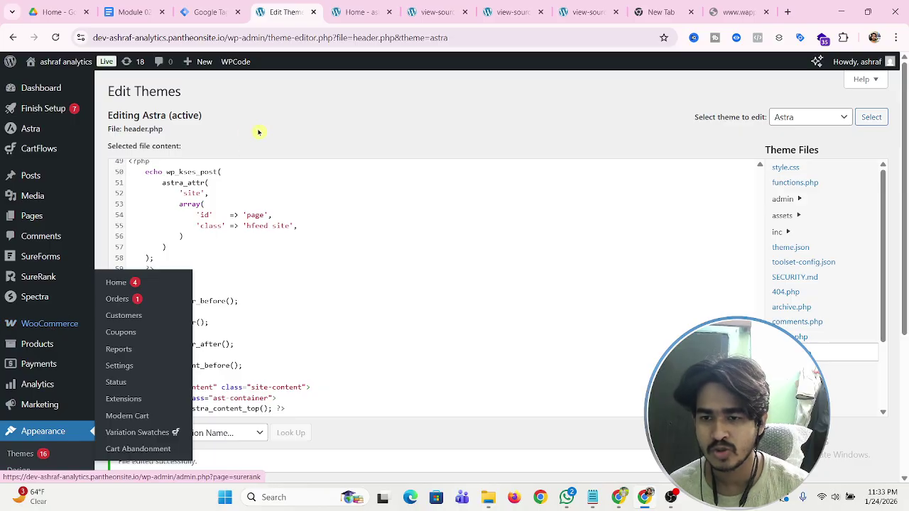
pyautogui.scroll(-3, 24, 262)
pyautogui.moveTo(28, 266)
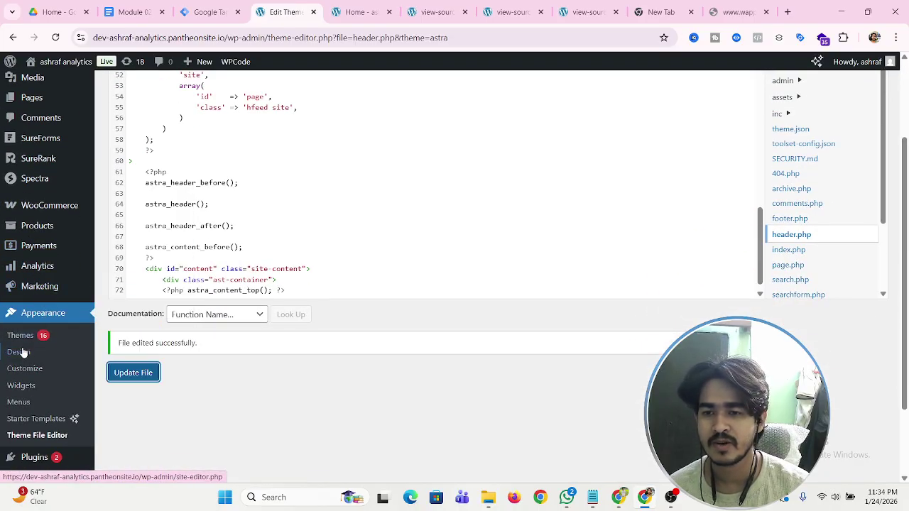
pyautogui.scroll(-1, 23, 351)
pyautogui.scroll(2, 21, 342)
pyautogui.moveTo(55, 313)
pyautogui.scroll(-3, 45, 307)
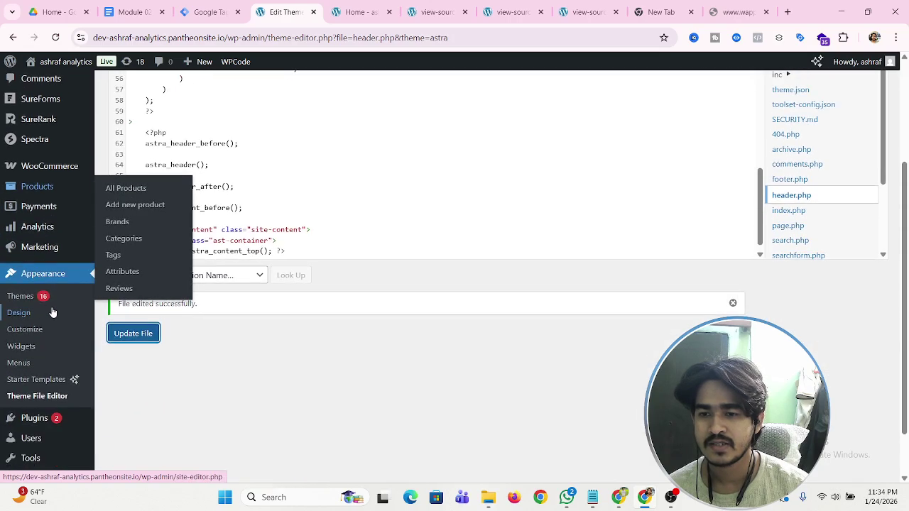
pyautogui.moveTo(35, 361)
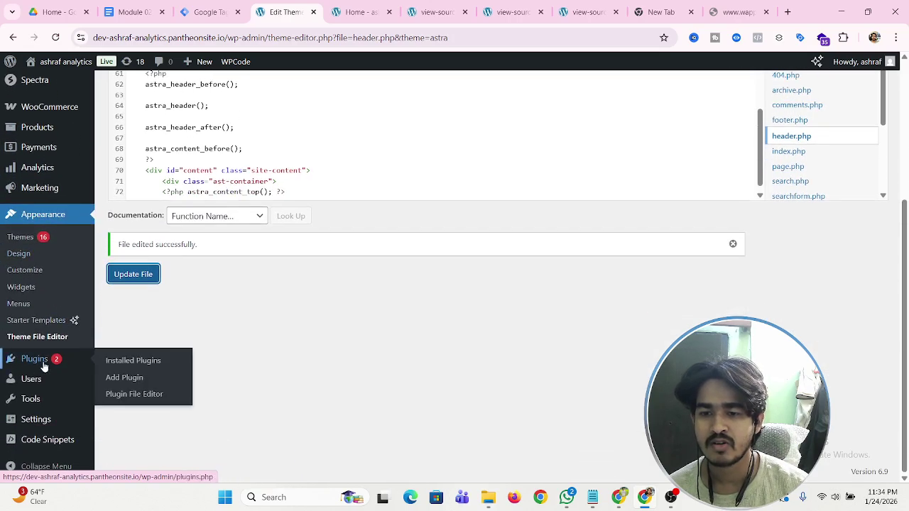
pyautogui.click(140, 384)
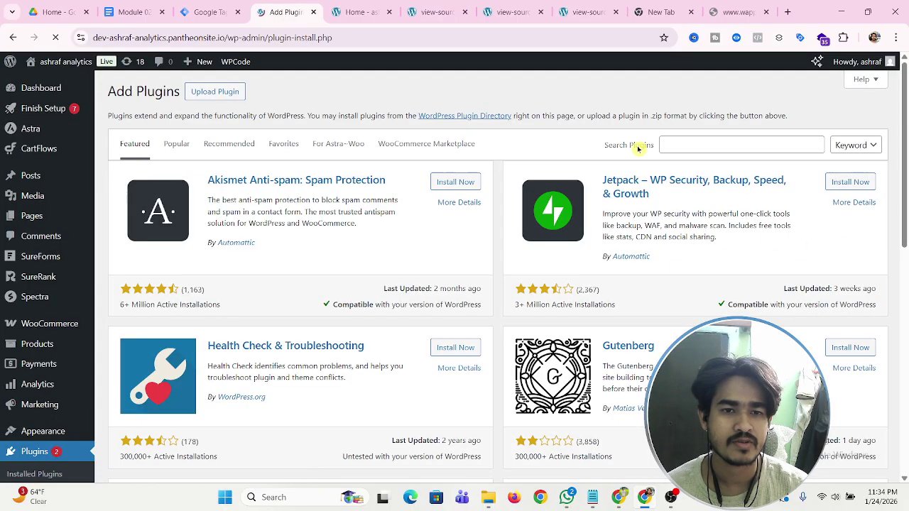
# Search the plugins for GTM, then install and activate the GTM4WP – A Google Tag Manager (GTM) plugin for WordPress.
pyautogui.click(689, 142)
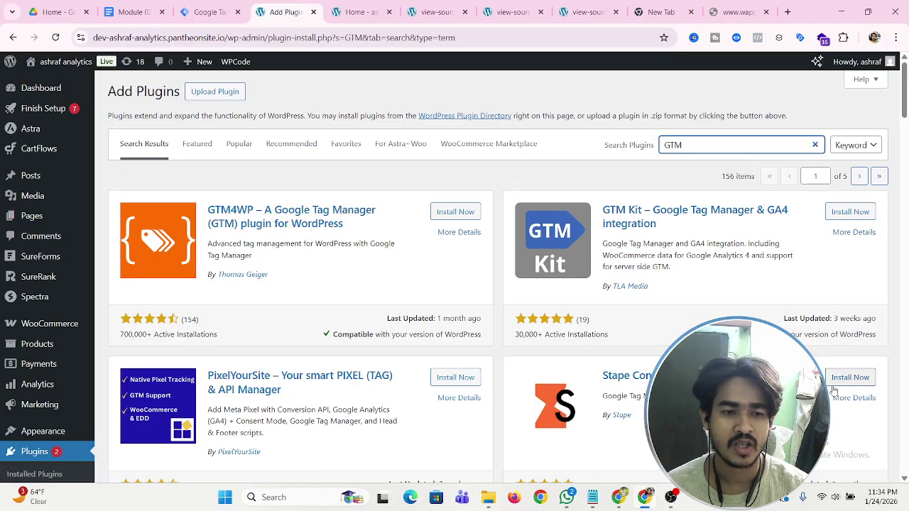
pyautogui.click(465, 213)
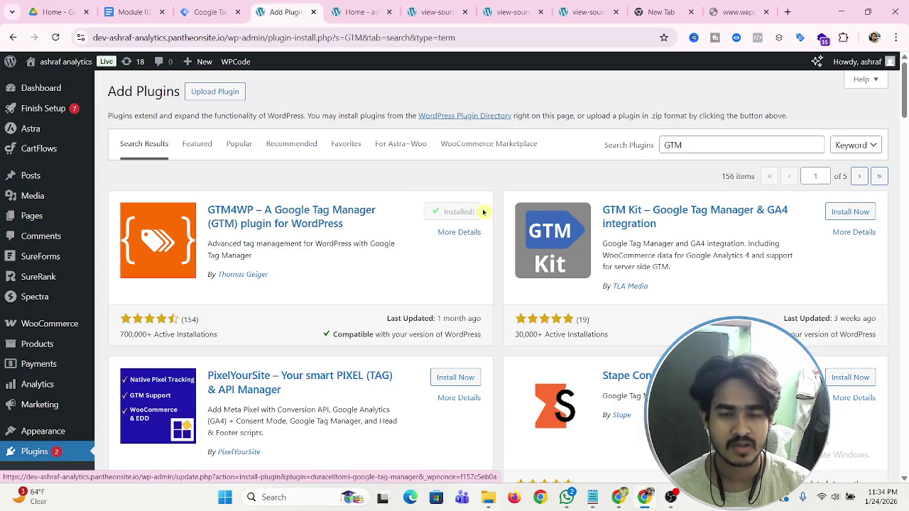
pyautogui.click(459, 216)
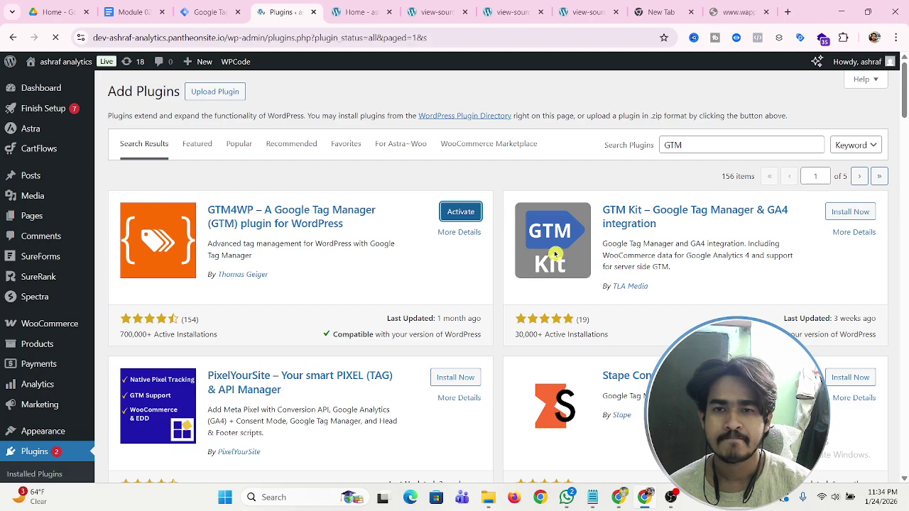
# Open the settings of the GTM4WP plugin from the list of installed plugins.
pyautogui.scroll(-2, 35, 300)
pyautogui.scroll(-1, 35, 300)
pyautogui.scroll(-2, 180, 255)
pyautogui.scroll(-2, 181, 254)
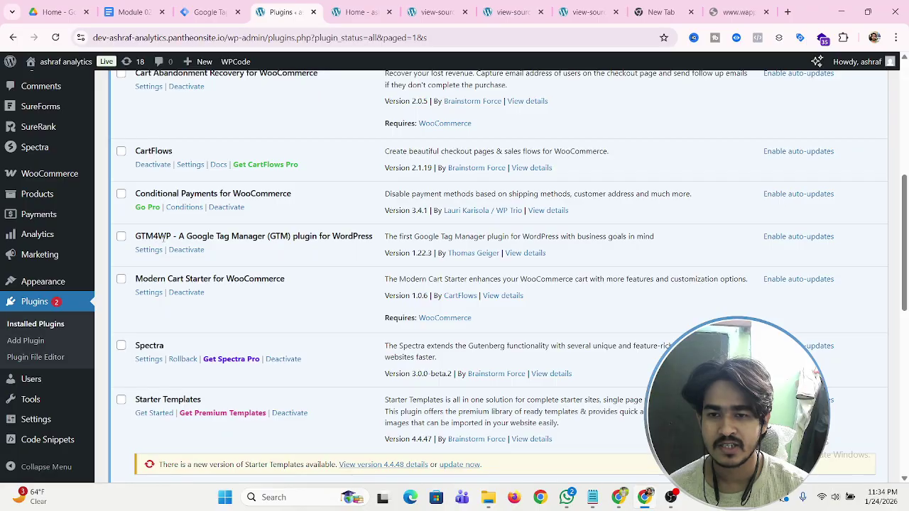
pyautogui.click(155, 254)
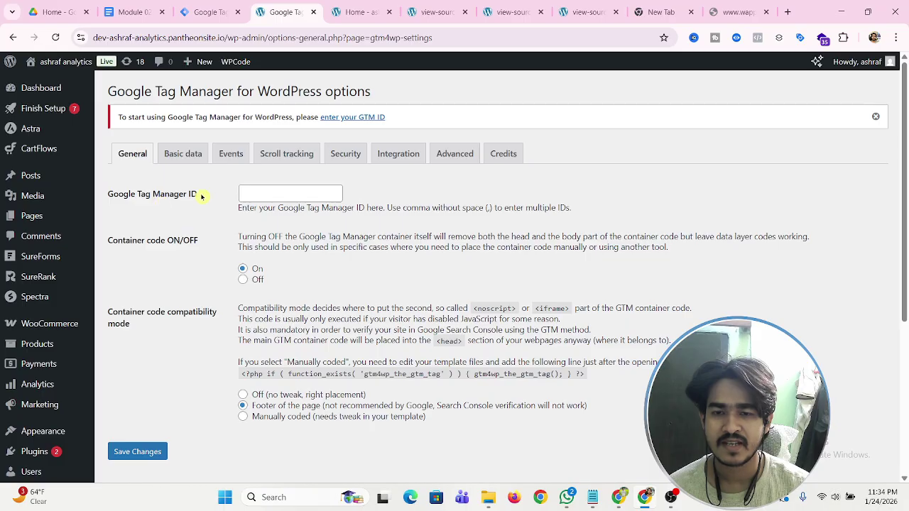
# Switch to Google Tag Manager, dismiss the installation code dialog, and copy the container ID GTM-TJVC2QLP.
pyautogui.click(210, 12)
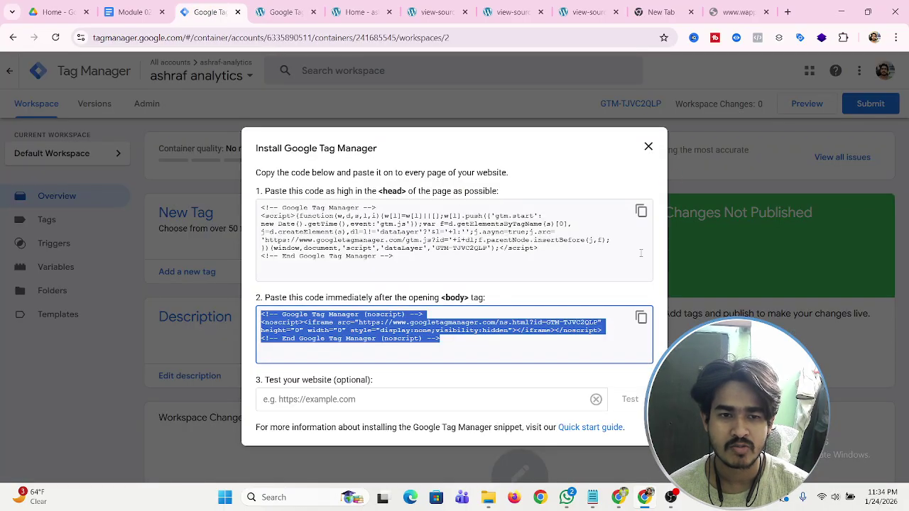
pyautogui.click(648, 148)
pyautogui.moveTo(585, 104); pyautogui.dragTo(651, 104)
pyautogui.rightClick(632, 104)
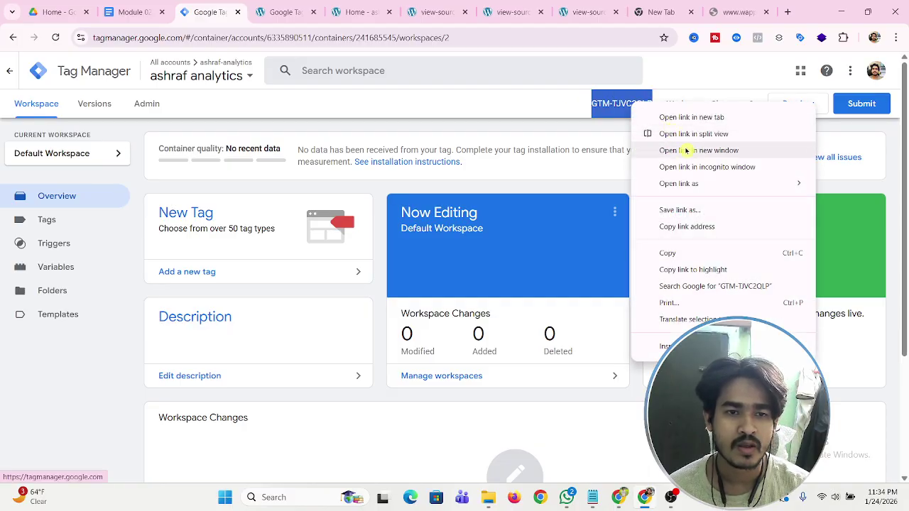
pyautogui.click(676, 254)
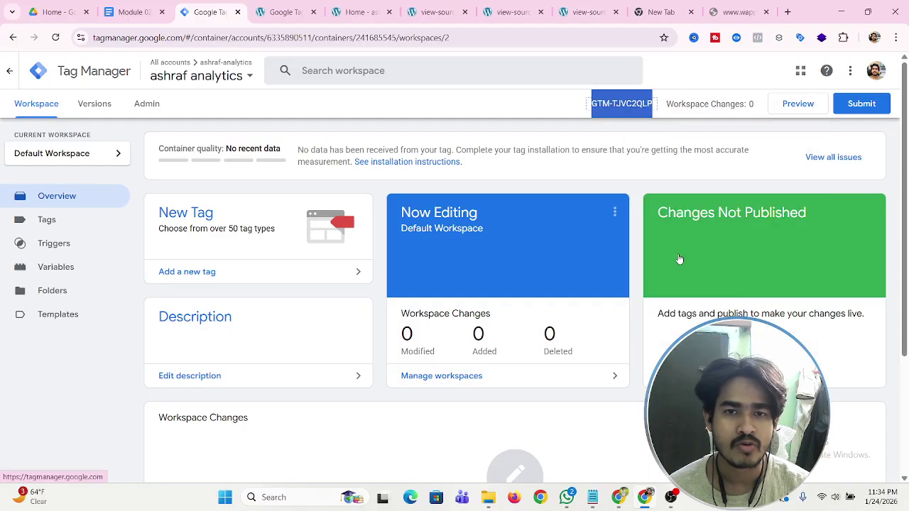
# Enter GTM-TJVC2QLP as the Google Tag Manager ID in the GTM4WP options and save the changes.
pyautogui.click(284, 12)
pyautogui.click(274, 194)
pyautogui.rightClick(274, 195)
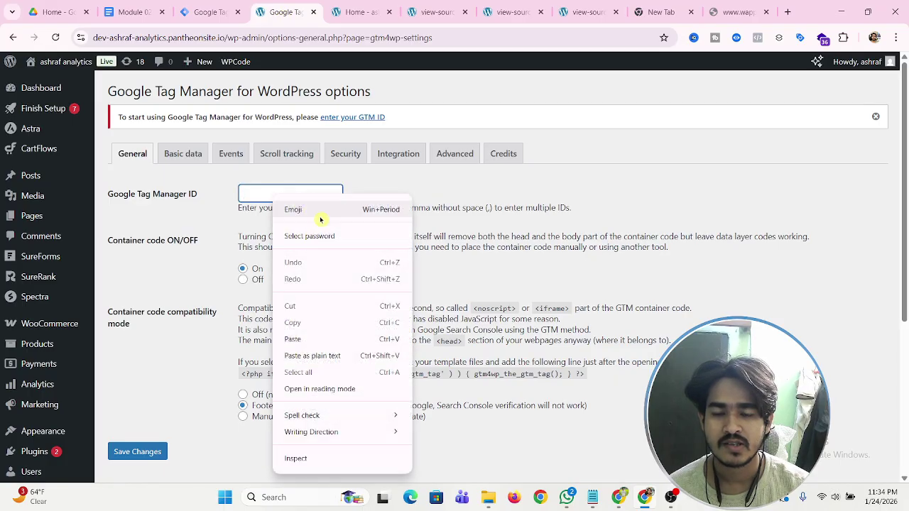
pyautogui.click(321, 339)
pyautogui.scroll(-2, 188, 346)
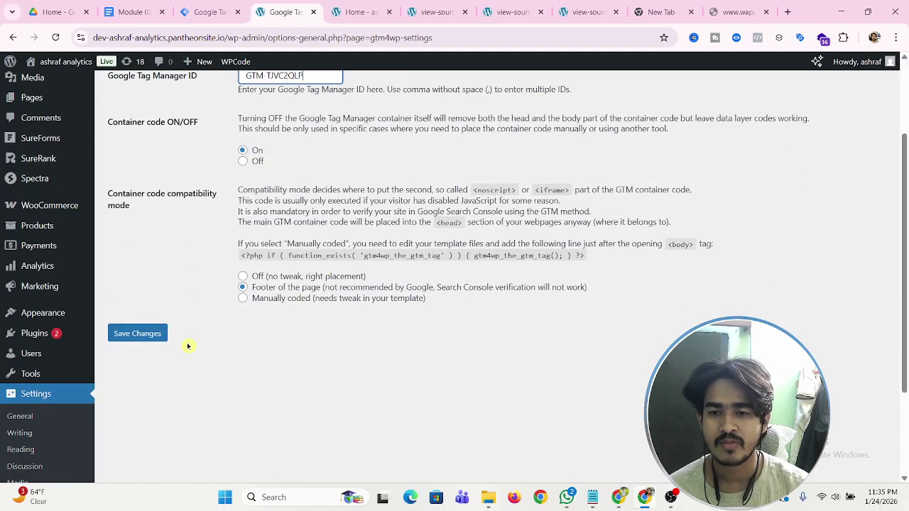
pyautogui.click(137, 334)
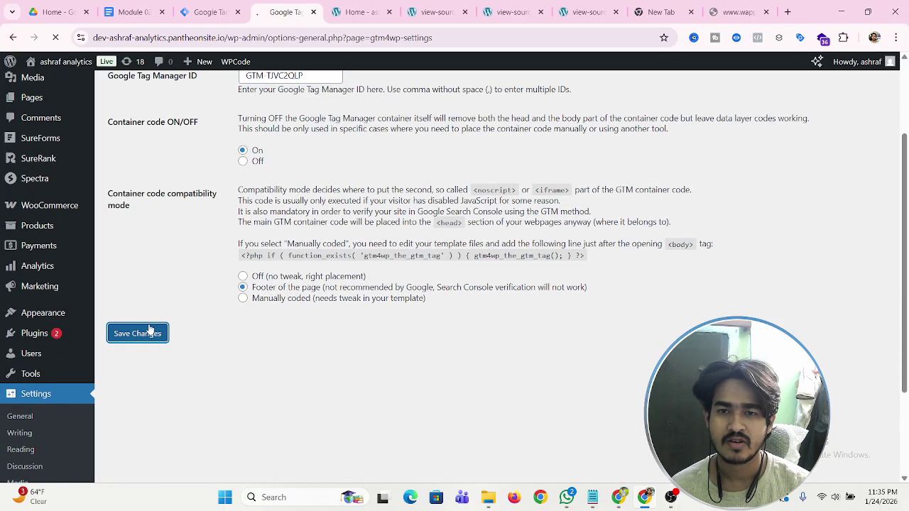
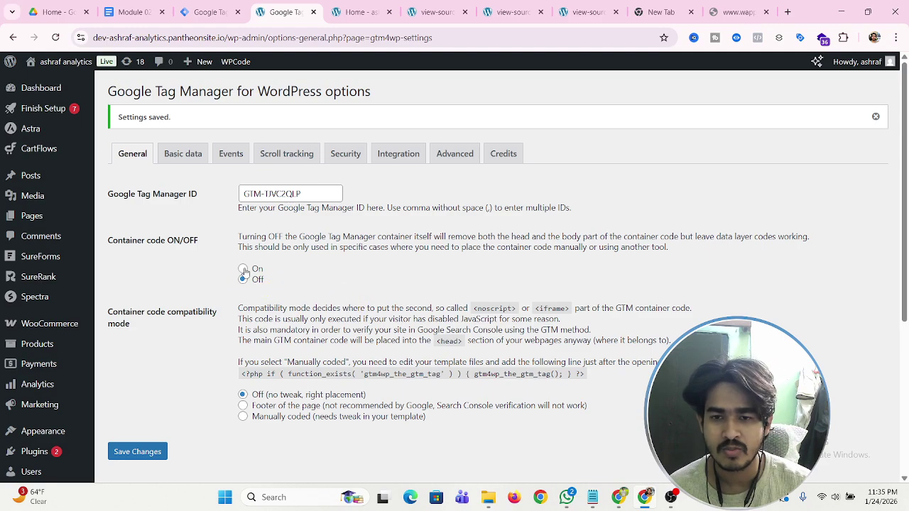
# Save the GTM4WP options with the container code On and the compatibility mode set to Off (no tweak, right placement).
pyautogui.click(149, 452)
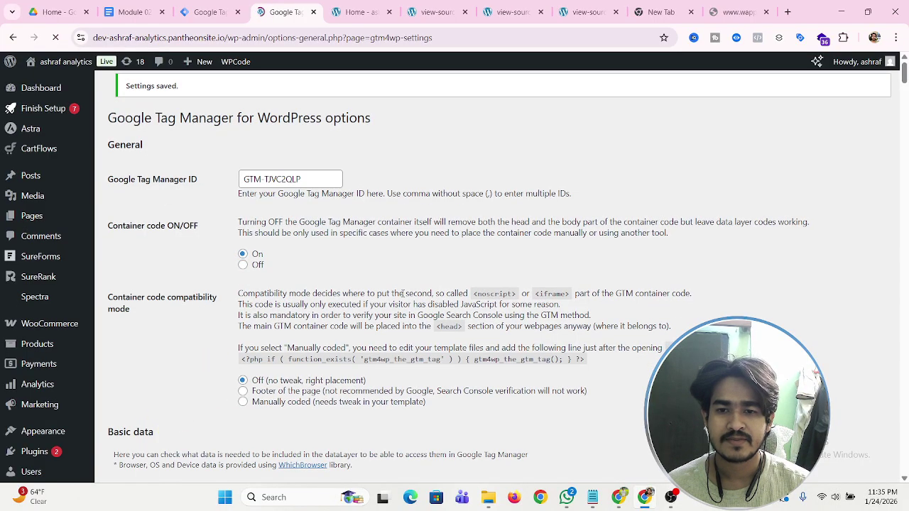
pyautogui.scroll(-2, 402, 293)
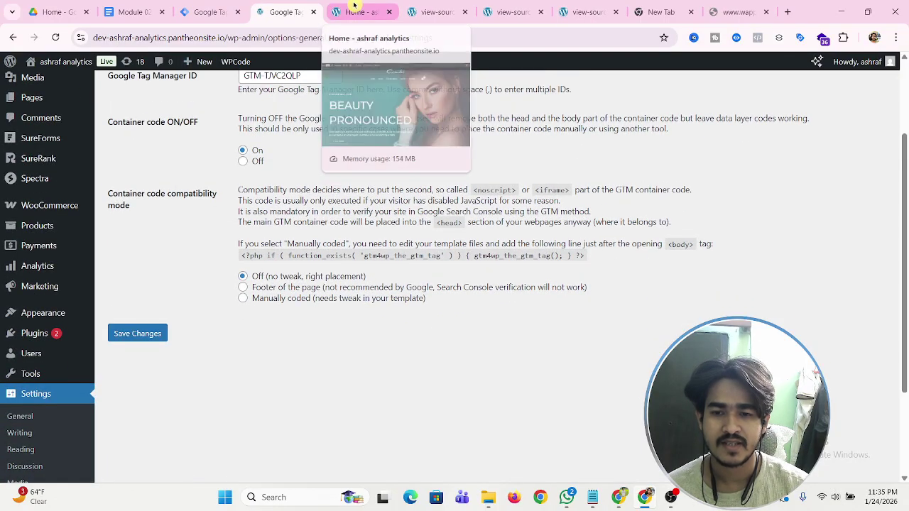
pyautogui.scroll(-3, 251, 247)
pyautogui.scroll(4, 251, 247)
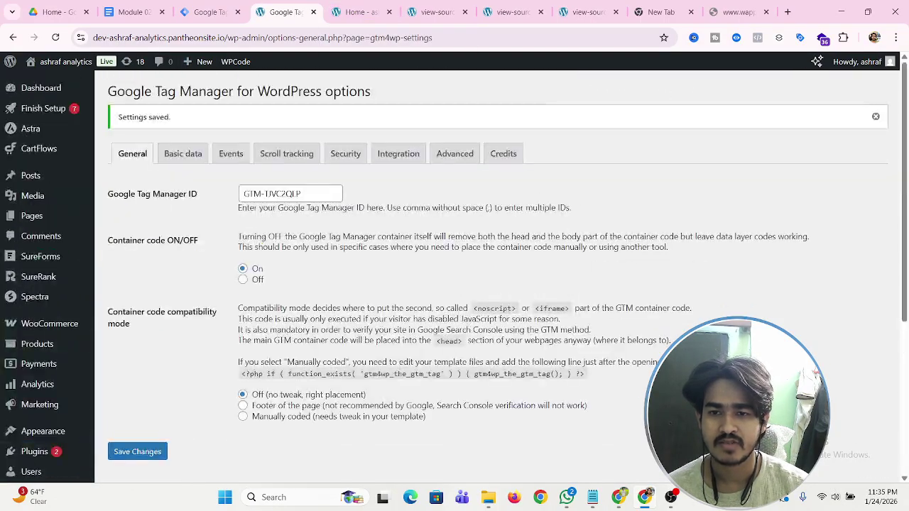
# Check the site's home page with the Tag Assistant extension, then close its side panel.
pyautogui.click(359, 13)
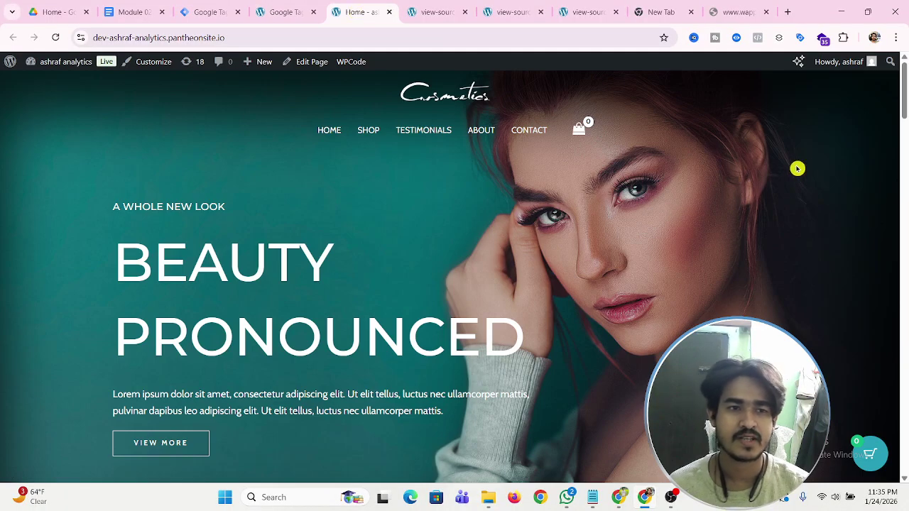
pyautogui.click(800, 39)
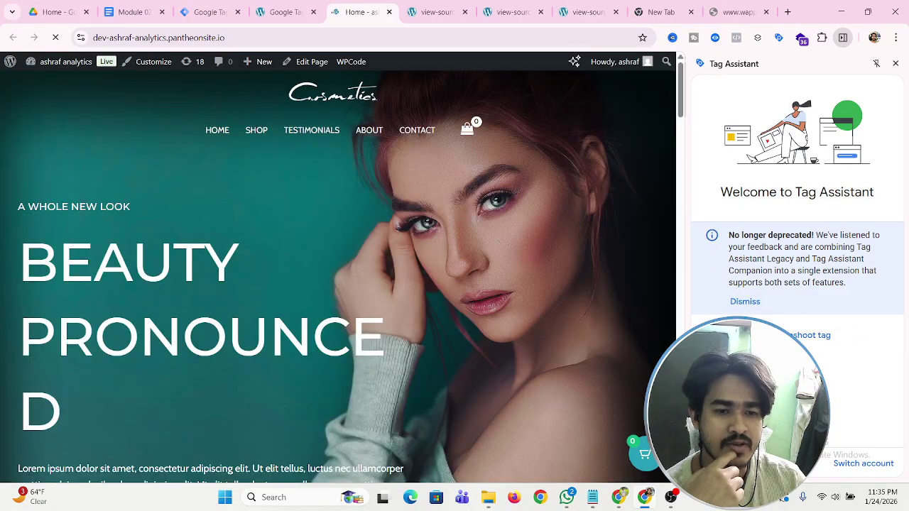
pyautogui.click(896, 63)
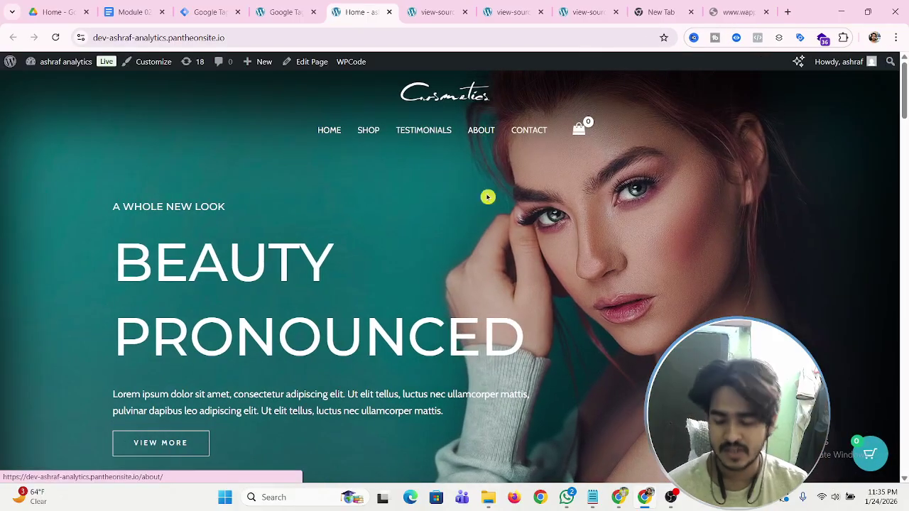
# View the home page's source code and search it for GTM.
pyautogui.rightClick(377, 205)
pyautogui.click(442, 445)
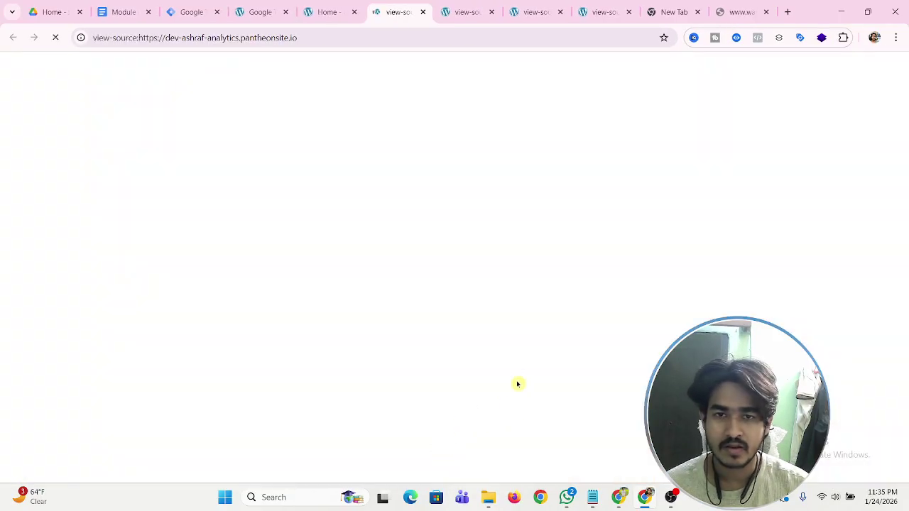
pyautogui.hotkey('ctrl', 'f')
pyautogui.write('GTM')
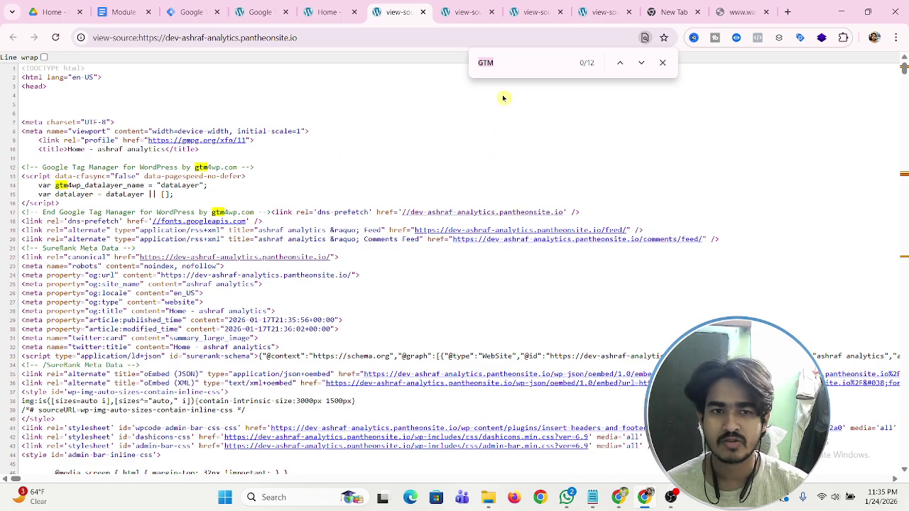
# Close the four page source tabs that are open beside the site's home page.
pyautogui.click(328, 12)
pyautogui.click(422, 12)
pyautogui.click(423, 12)
pyautogui.click(423, 13)
pyautogui.click(422, 12)
# Publish the Tag Manager container without a version name or description, and return to the workspace overview.
pyautogui.click(197, 12)
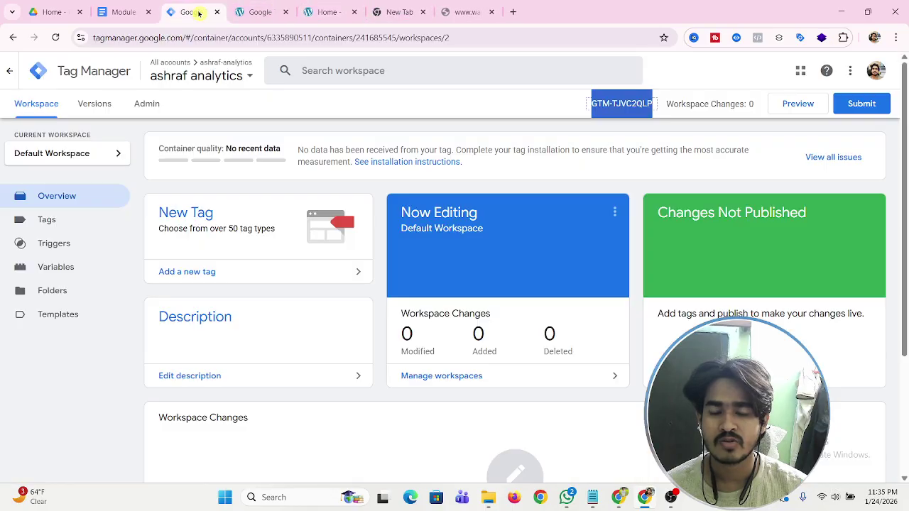
pyautogui.click(859, 105)
pyautogui.click(857, 72)
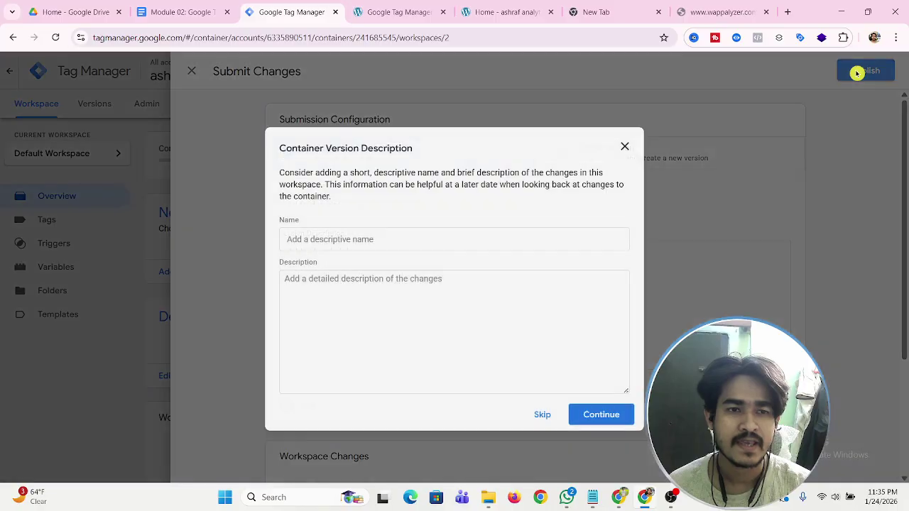
pyautogui.click(597, 415)
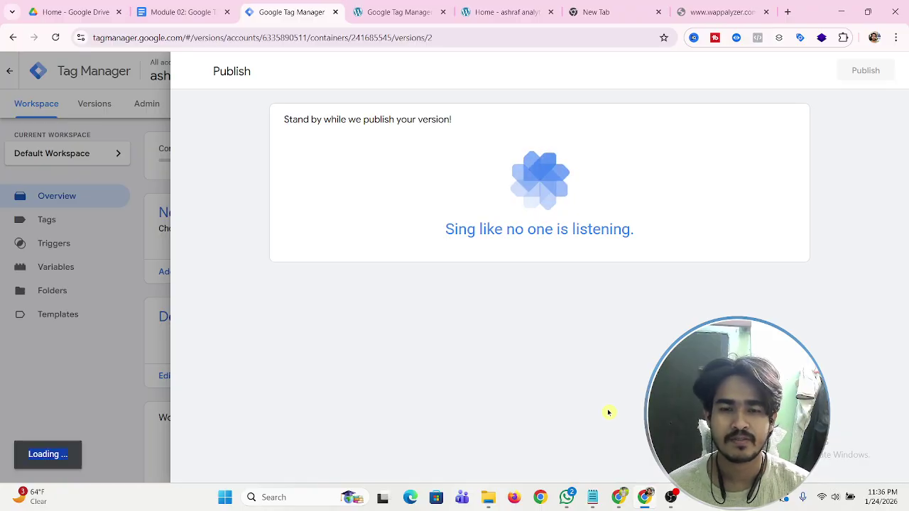
pyautogui.click(192, 71)
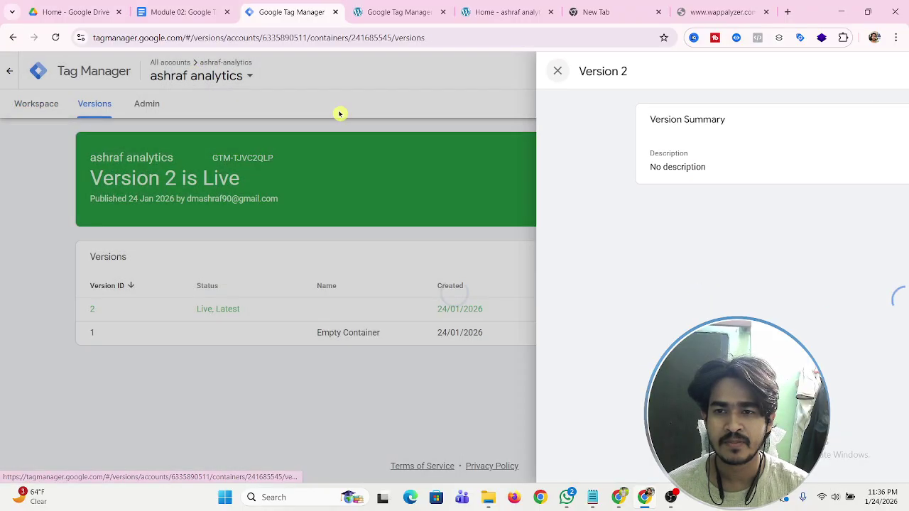
pyautogui.click(36, 106)
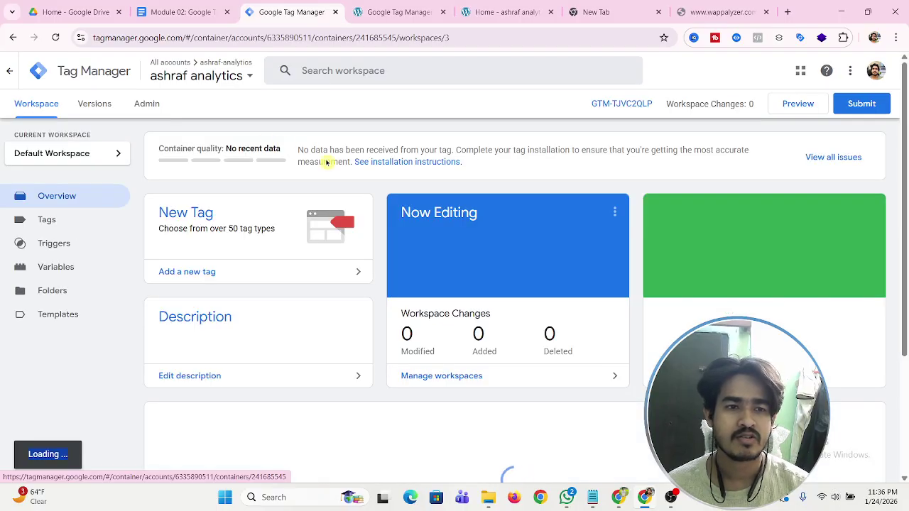
# Open preview mode for the container and copy the home page's URL from the site's own browser tab.
pyautogui.click(801, 105)
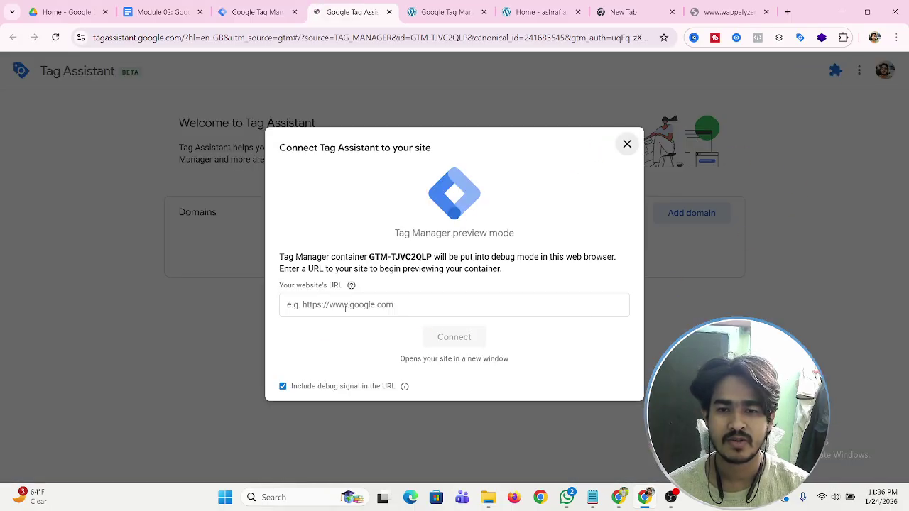
pyautogui.click(345, 308)
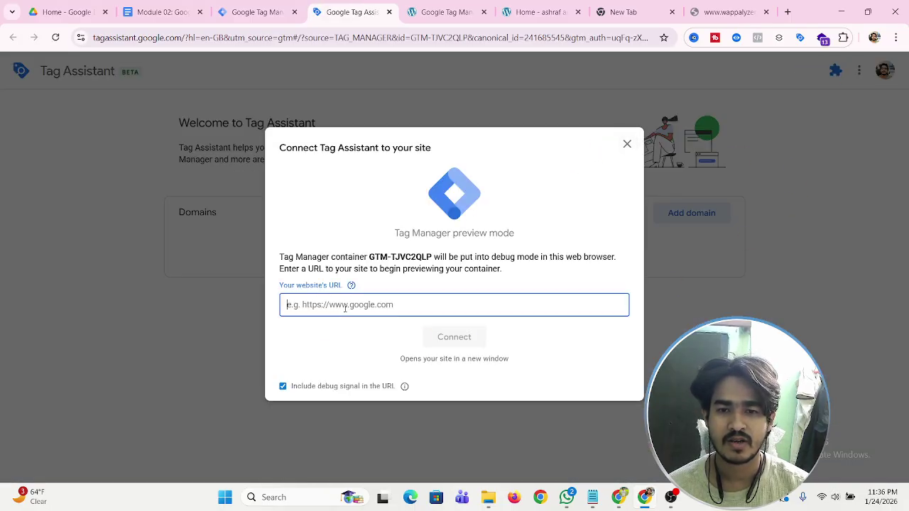
pyautogui.click(444, 12)
pyautogui.click(536, 12)
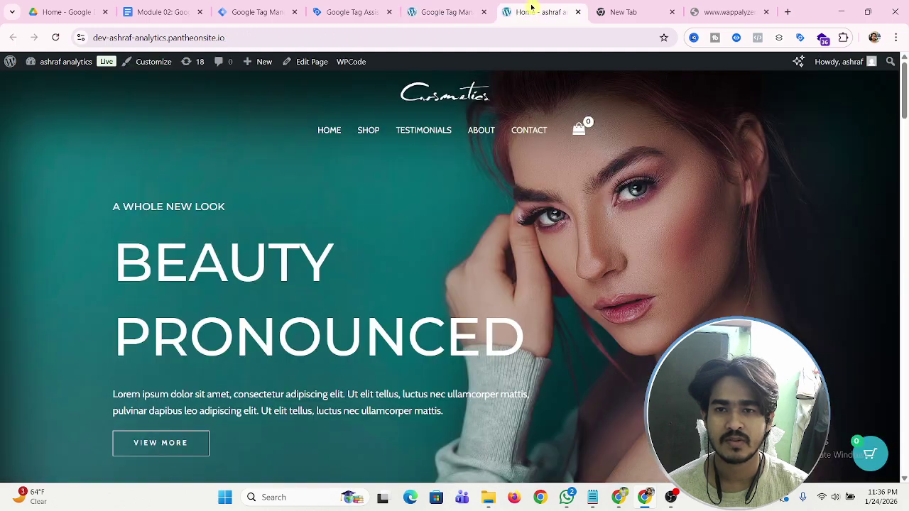
pyautogui.click(275, 35)
pyautogui.rightClick(224, 37)
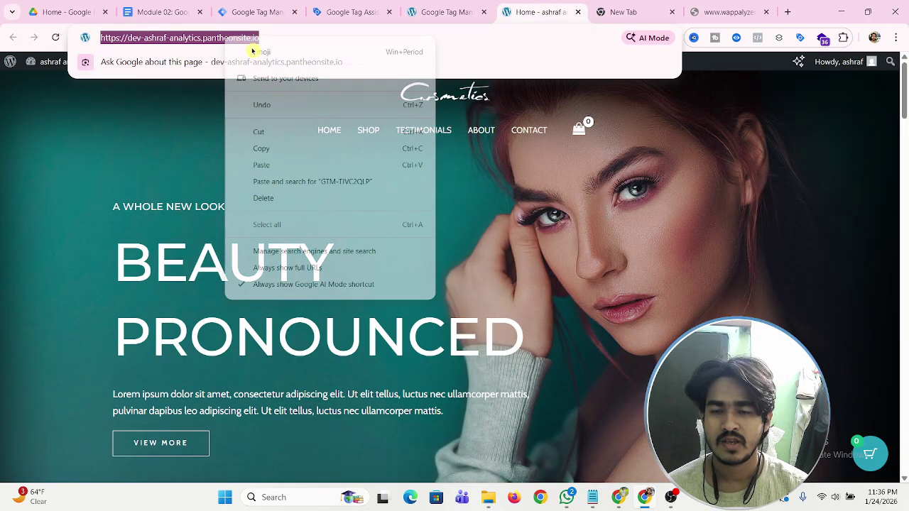
pyautogui.click(289, 158)
# Start the container preview again from Tag Manager and connect Tag Assistant to the copied home page URL.
pyautogui.click(263, 12)
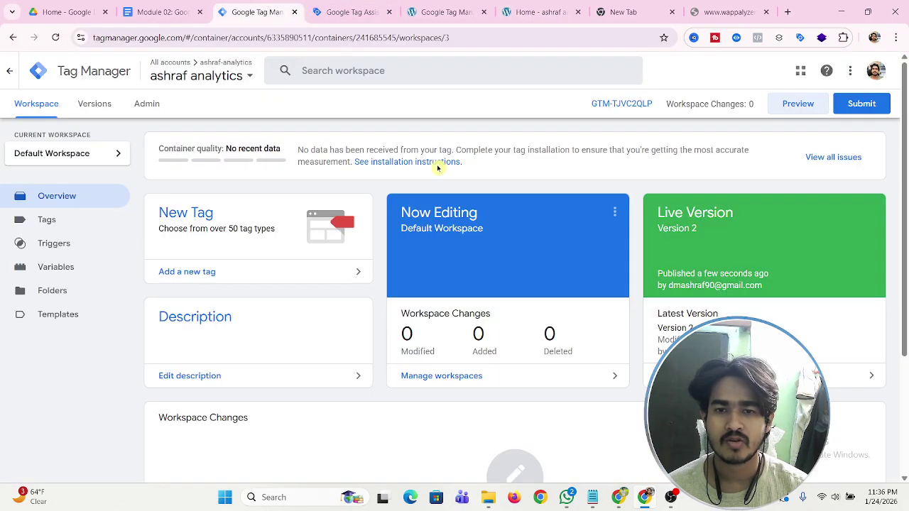
pyautogui.click(798, 102)
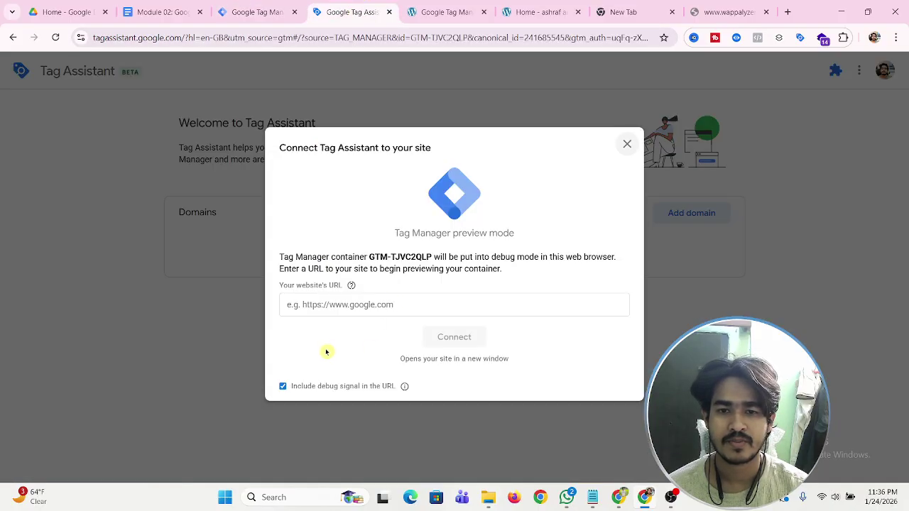
pyautogui.click(335, 303)
pyautogui.rightClick(335, 302)
pyautogui.click(373, 164)
pyautogui.click(477, 339)
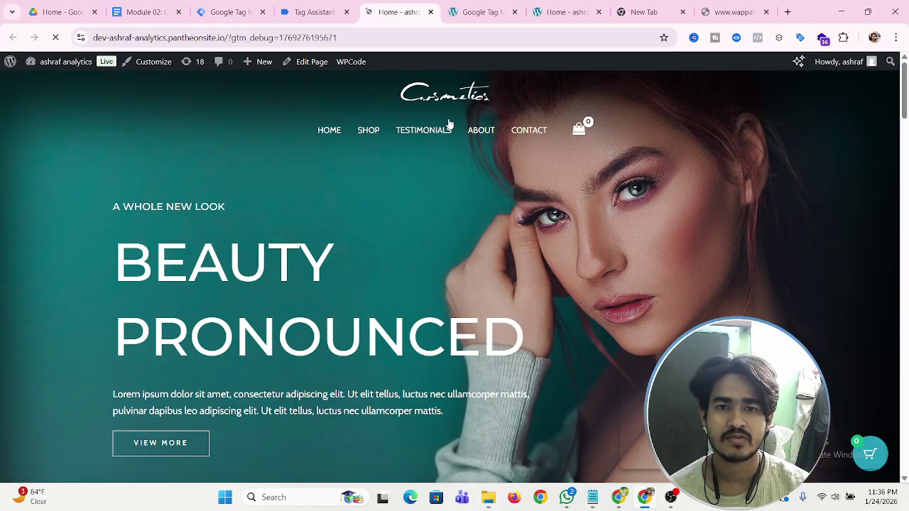
# Continue past Tag Assistant's connection dialog and look through the home page opened in debug mode.
pyautogui.click(301, 16)
pyautogui.click(460, 275)
pyautogui.click(398, 7)
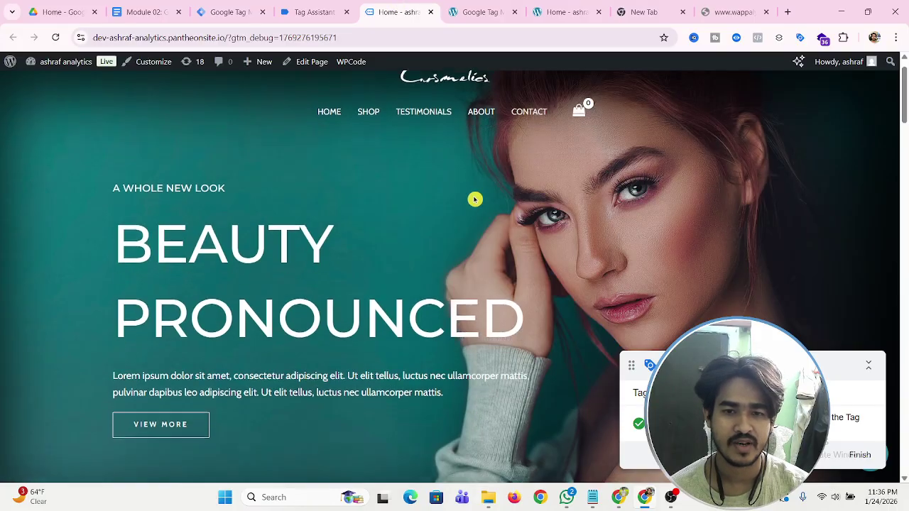
pyautogui.scroll(-15, 473, 197)
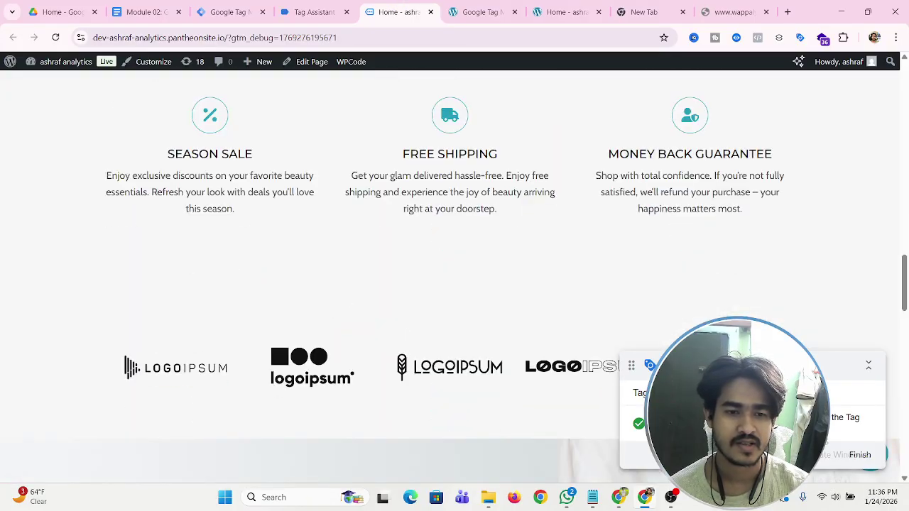
# Examine the Consent, Data Layer and Variables output for container GTM-TJVC2QLP in the Tag Assistant summary.
pyautogui.click(226, 13)
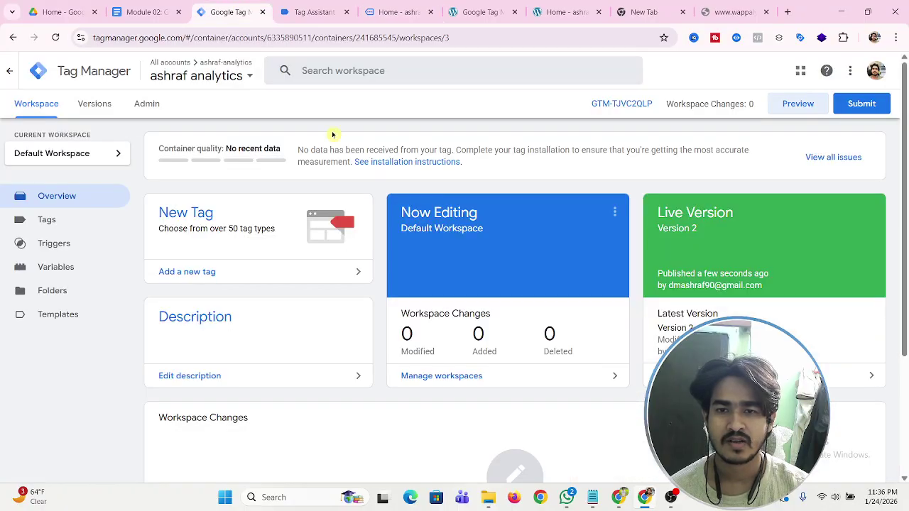
pyautogui.click(310, 24)
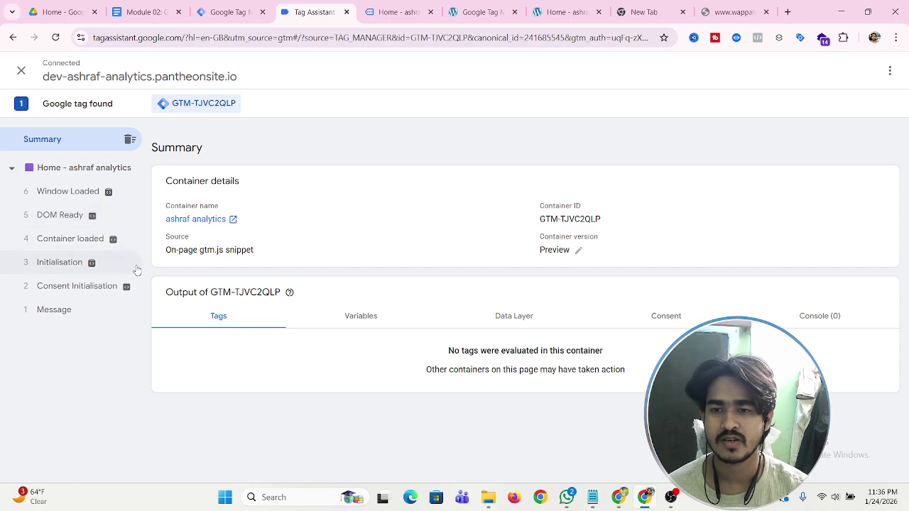
pyautogui.click(677, 320)
pyautogui.click(524, 319)
pyautogui.click(365, 317)
pyautogui.click(515, 317)
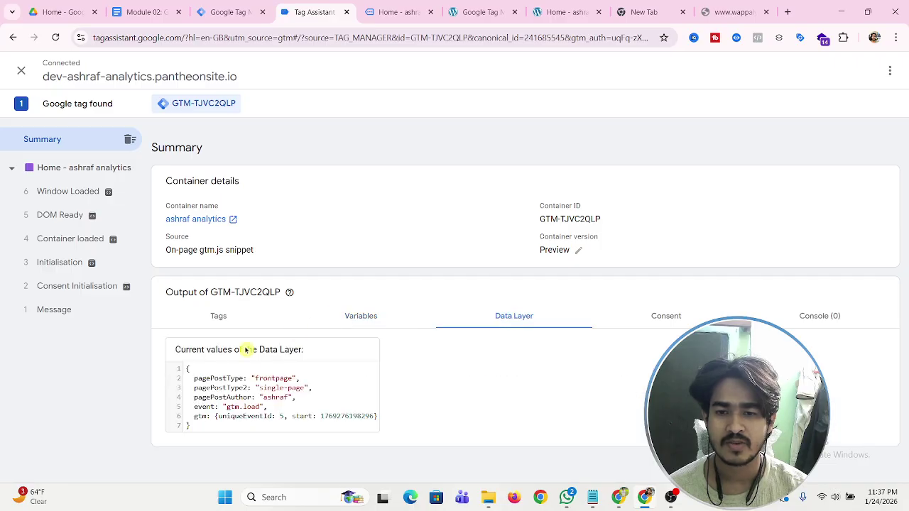
pyautogui.click(365, 316)
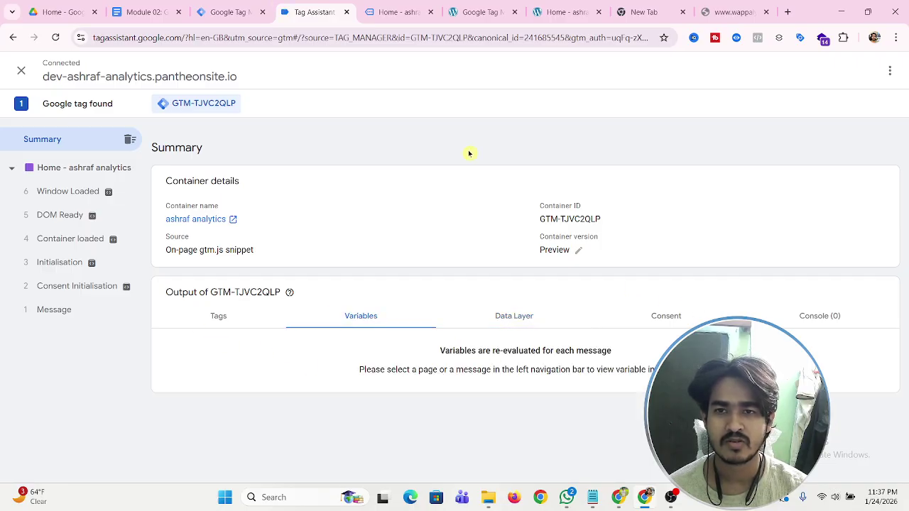
# Open the Anti-aging Skin Toner product from the home page in debug mode and check its events in Tag Assistant.
pyautogui.click(399, 12)
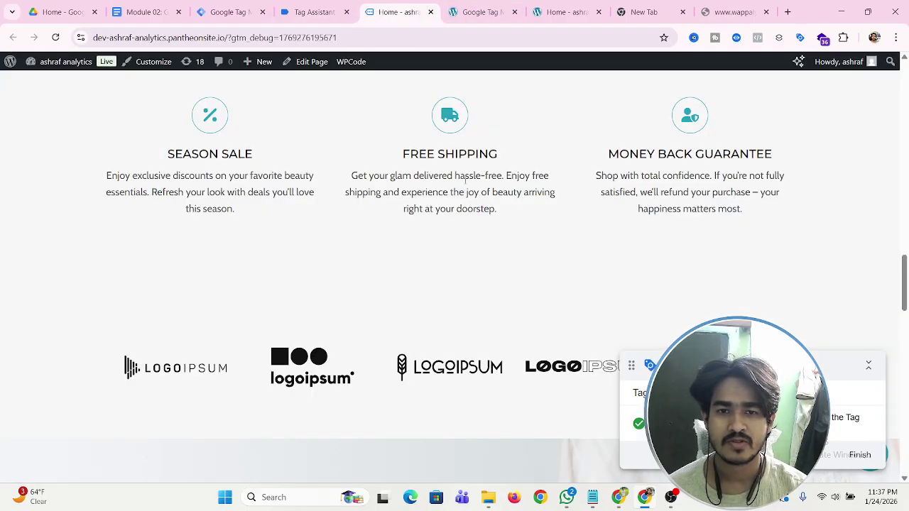
pyautogui.scroll(10, 465, 183)
pyautogui.scroll(-2, 174, 174)
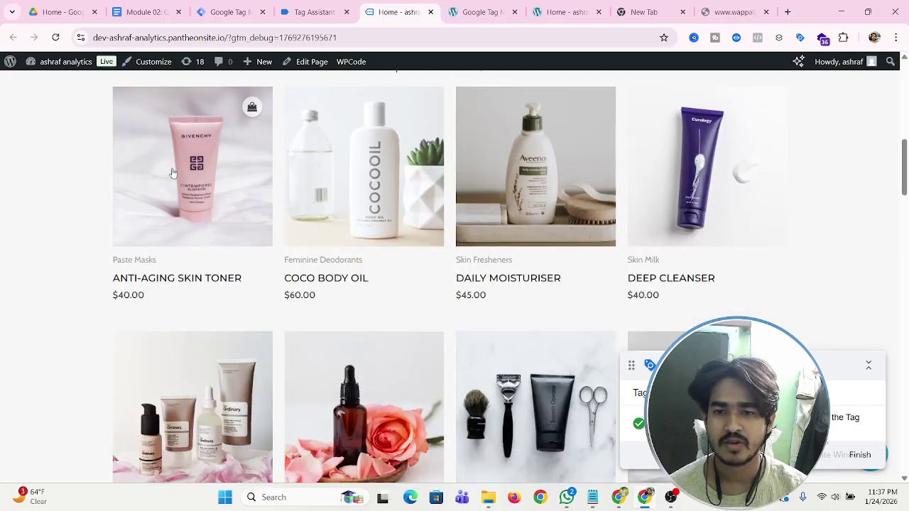
pyautogui.click(174, 173)
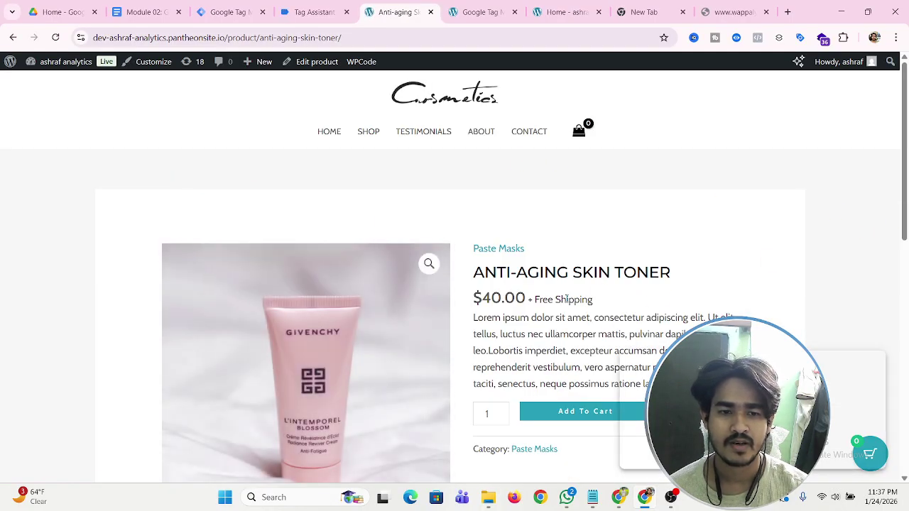
pyautogui.scroll(-3, 578, 285)
pyautogui.scroll(3, 578, 284)
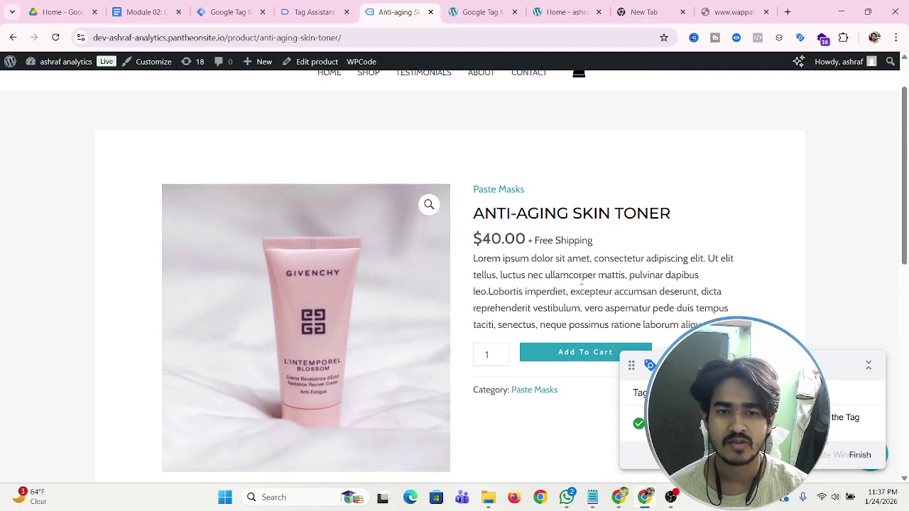
pyautogui.click(308, 12)
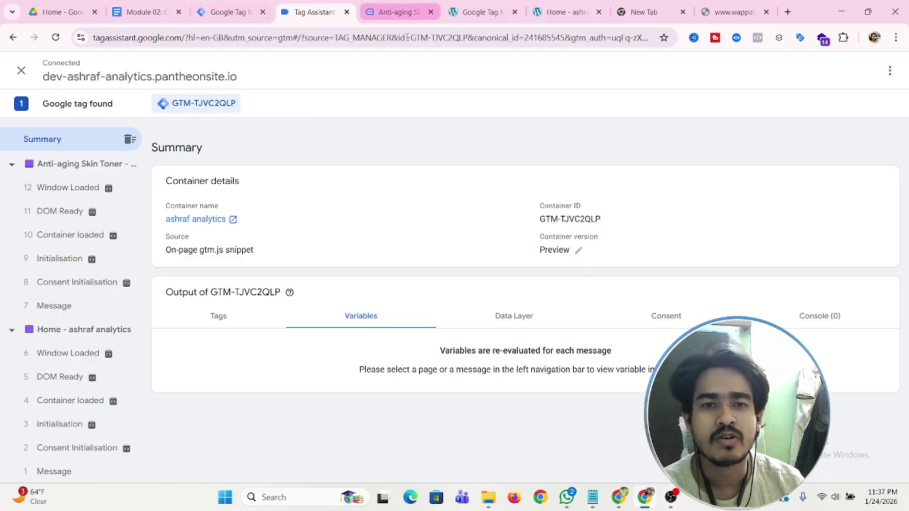
# Enable Track e-commerce in the WooCommerce integration settings of Google Tag Manager for WordPress.
pyautogui.click(470, 13)
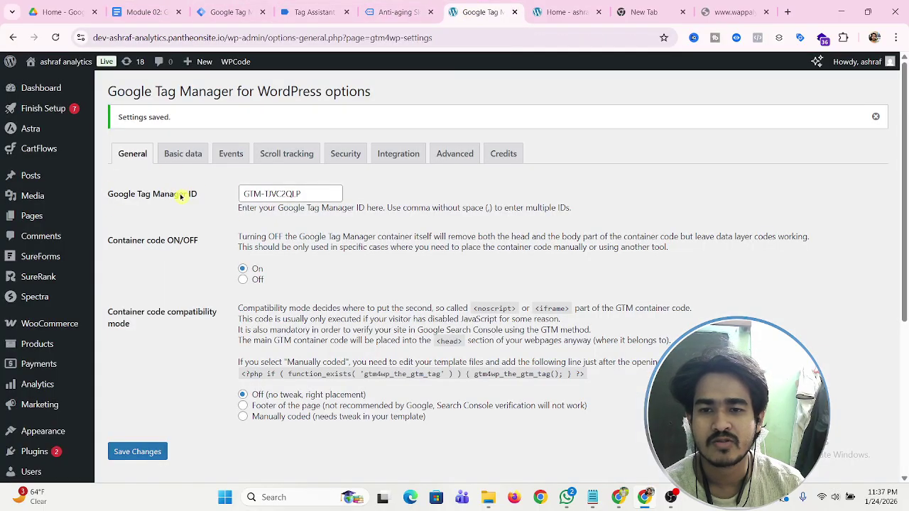
pyautogui.click(404, 162)
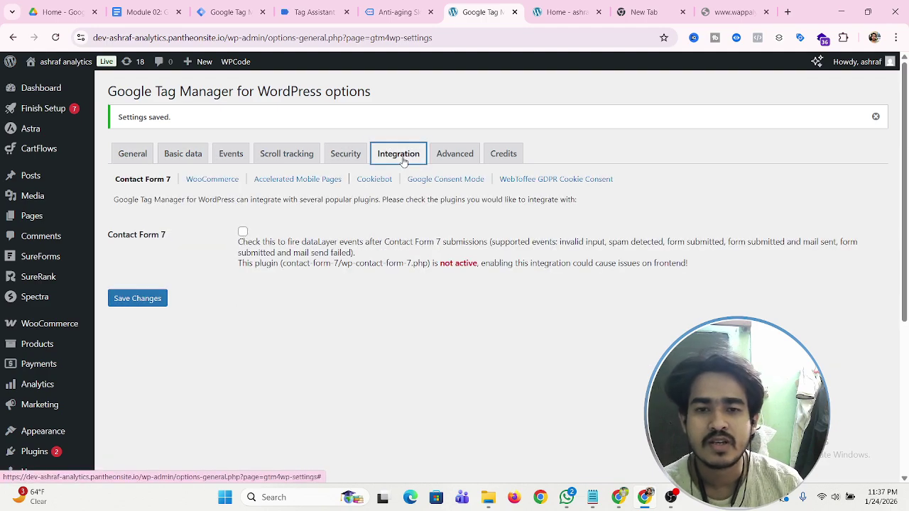
pyautogui.click(206, 179)
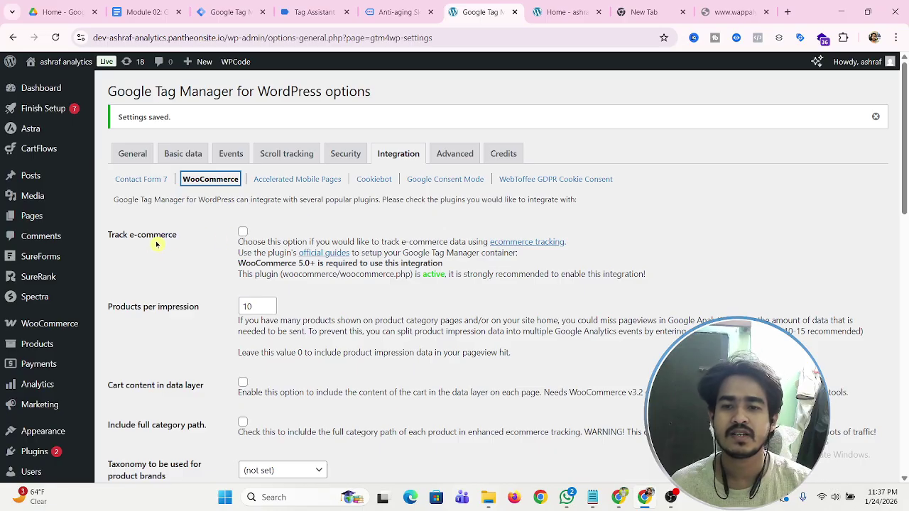
pyautogui.click(242, 232)
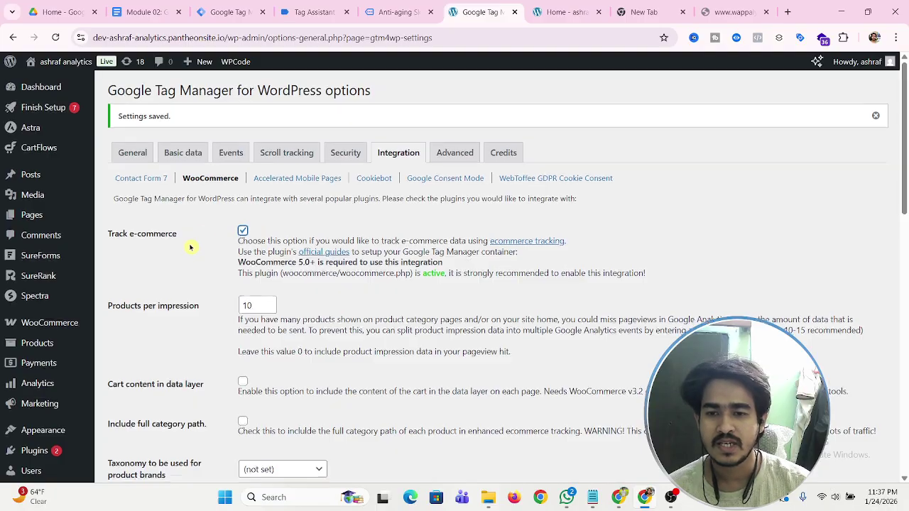
# Enable cart content and customer data in the data layer for the WooCommerce integration, and save the settings.
pyautogui.scroll(-1, 190, 247)
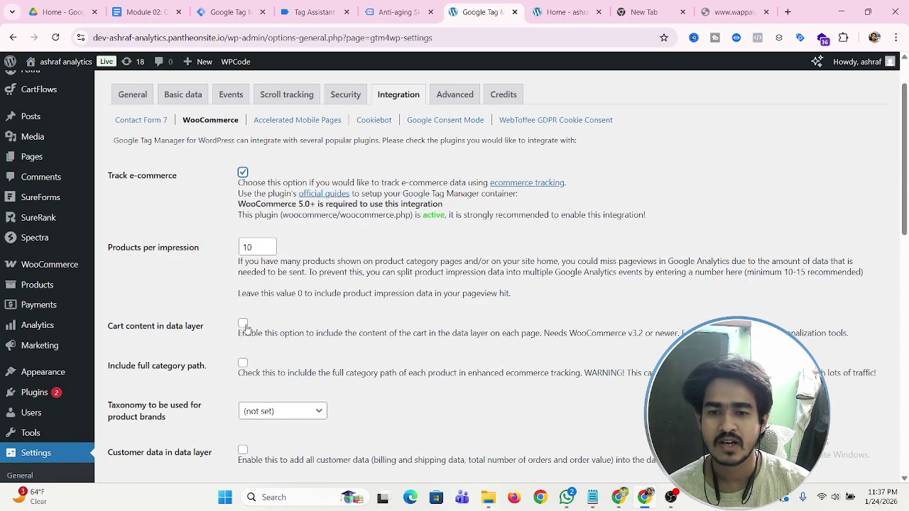
pyautogui.scroll(-2, 245, 323)
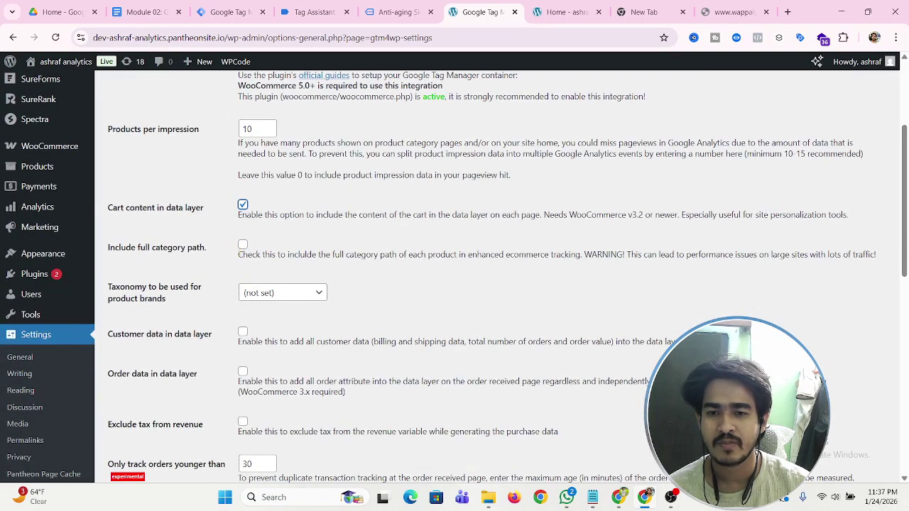
pyautogui.scroll(-1, 334, 315)
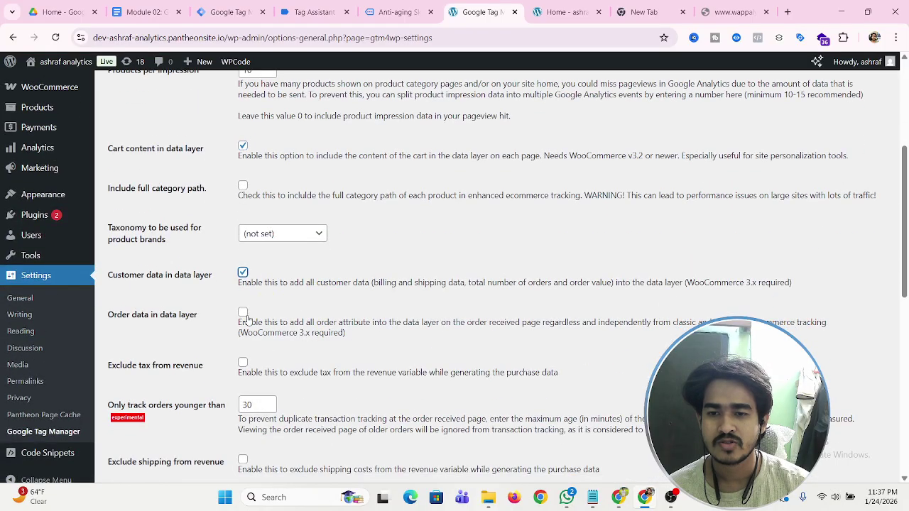
pyautogui.scroll(-8, 224, 302)
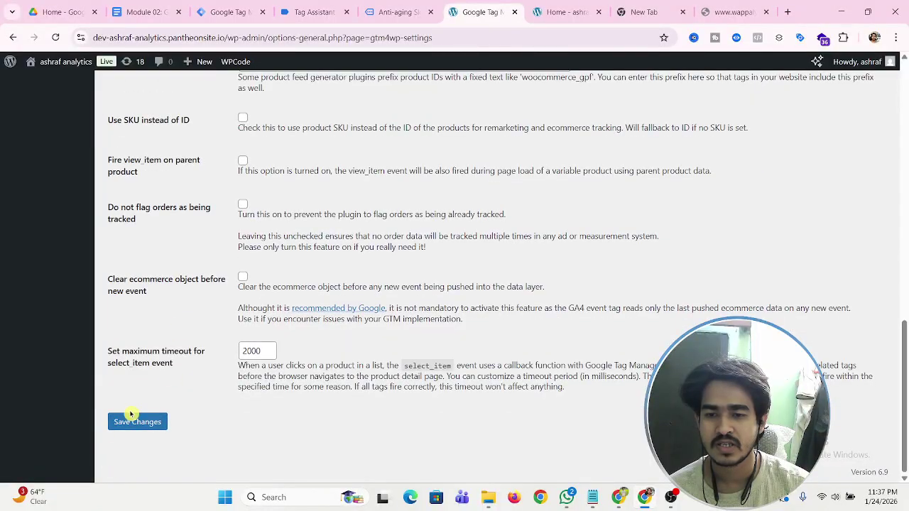
pyautogui.click(132, 424)
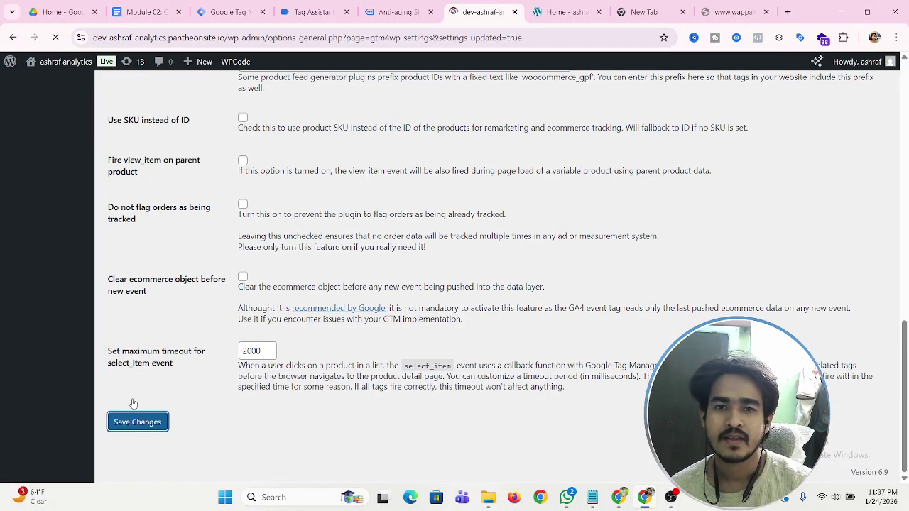
# Reload the debugged site's home page from the product page and open the Daily Moisturiser product.
pyautogui.click(394, 12)
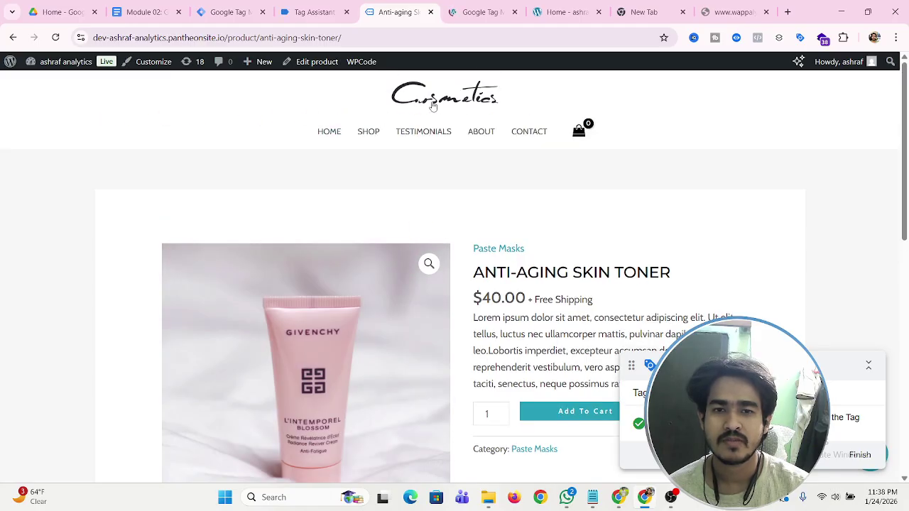
pyautogui.click(433, 106)
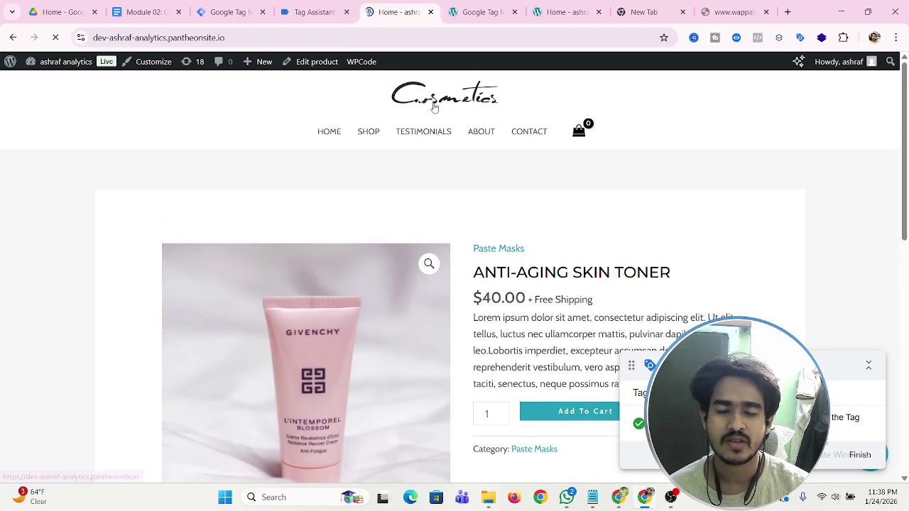
pyautogui.scroll(-4, 539, 254)
pyautogui.scroll(-2, 540, 255)
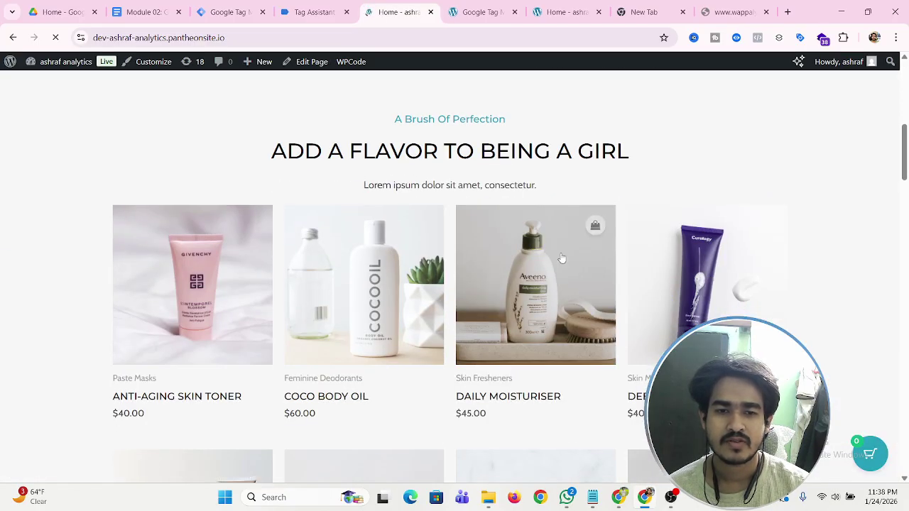
pyautogui.click(553, 299)
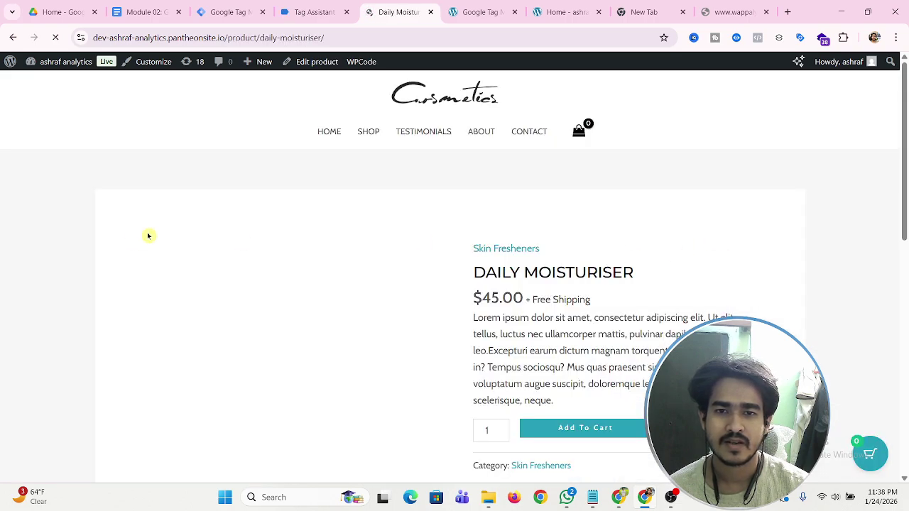
# Examine the Data Layer, Variables and Tags output of the Daily Moisturiser page's view_item event in Tag Assistant.
pyautogui.click(314, 11)
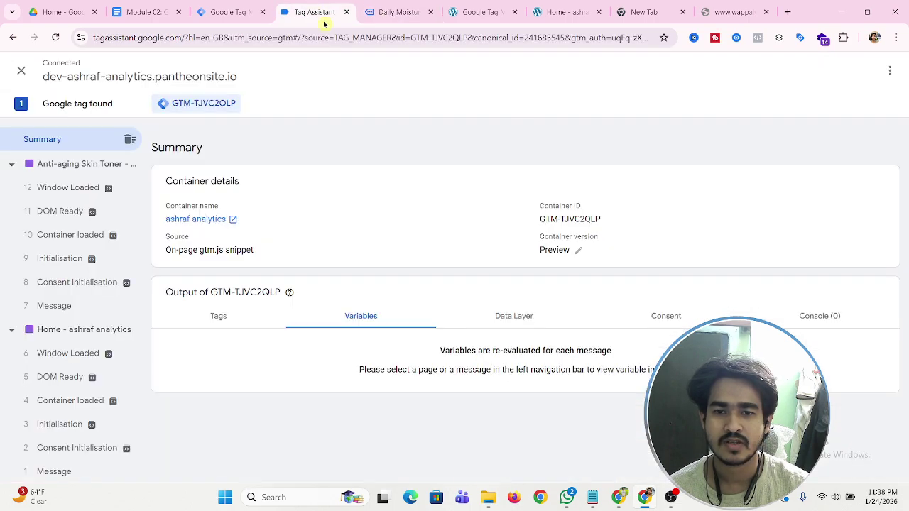
pyautogui.scroll(3, 71, 224)
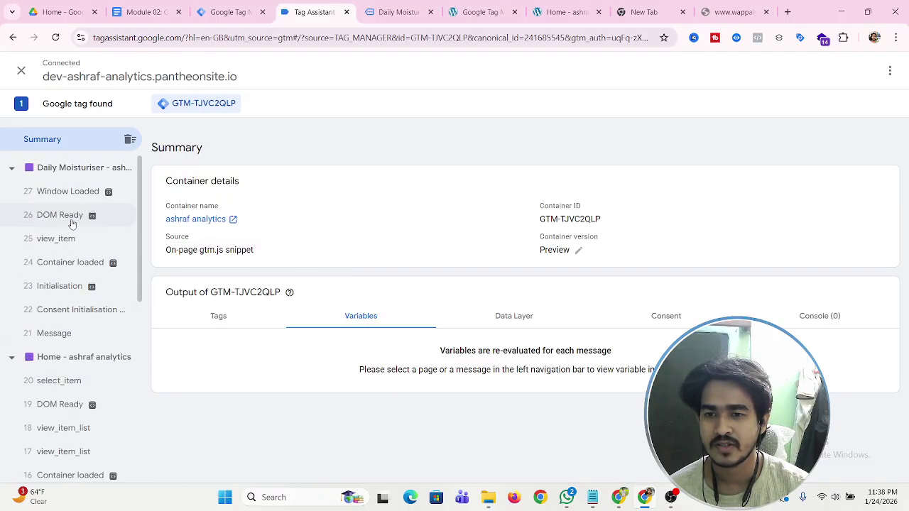
pyautogui.click(61, 242)
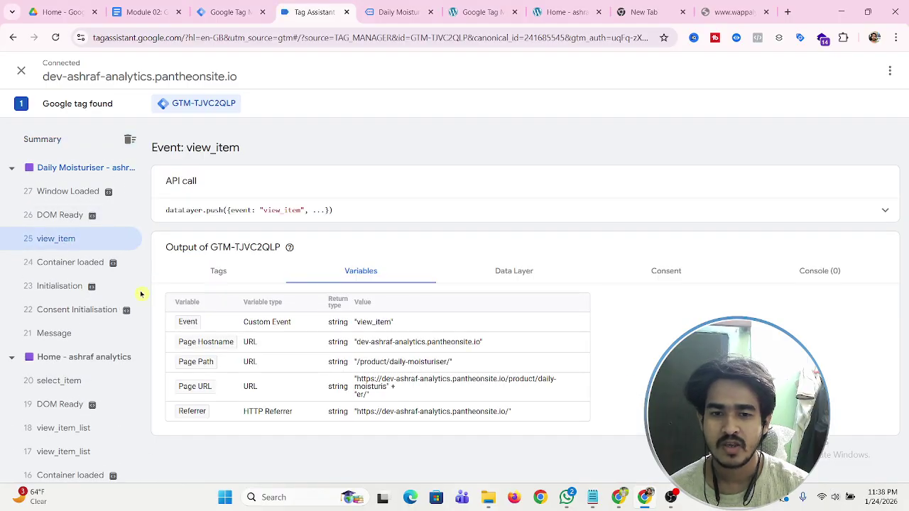
pyautogui.click(515, 271)
pyautogui.scroll(-6, 355, 298)
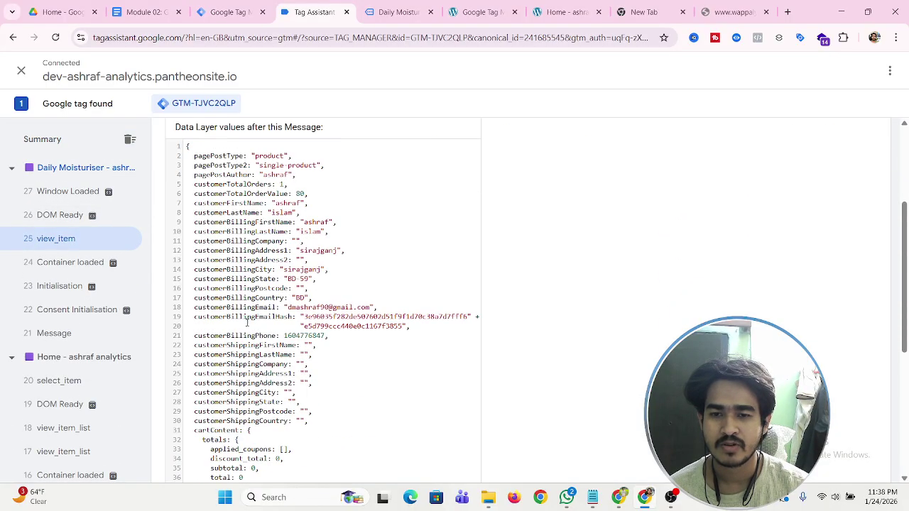
pyautogui.scroll(-1, 247, 323)
pyautogui.scroll(7, 252, 318)
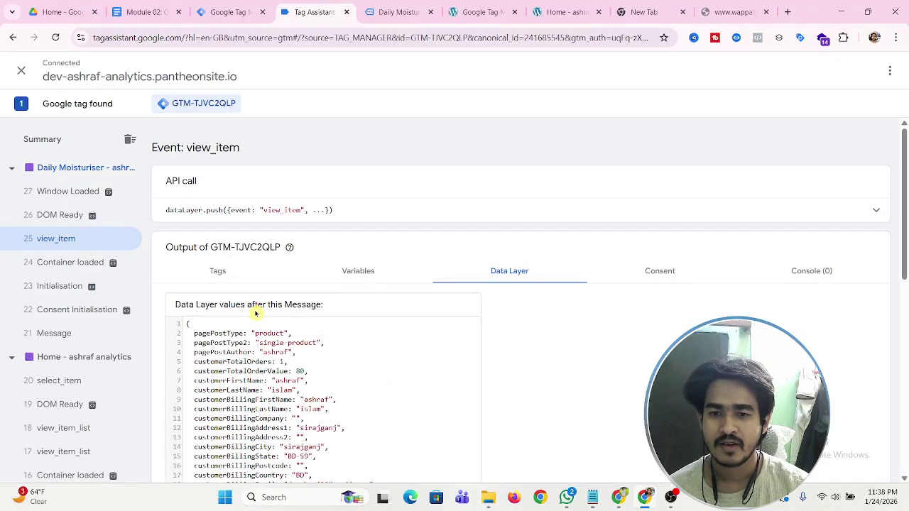
pyautogui.click(360, 276)
pyautogui.click(218, 271)
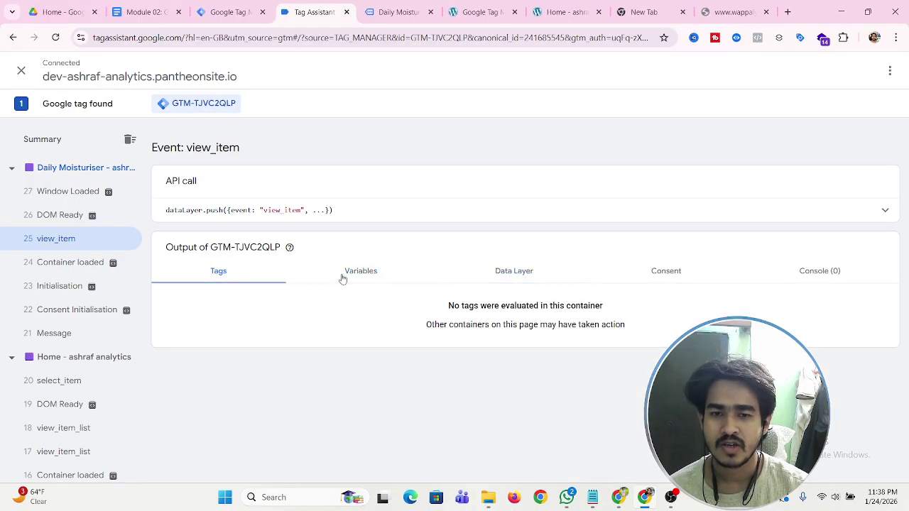
pyautogui.hotkey('alt', 'Tab')
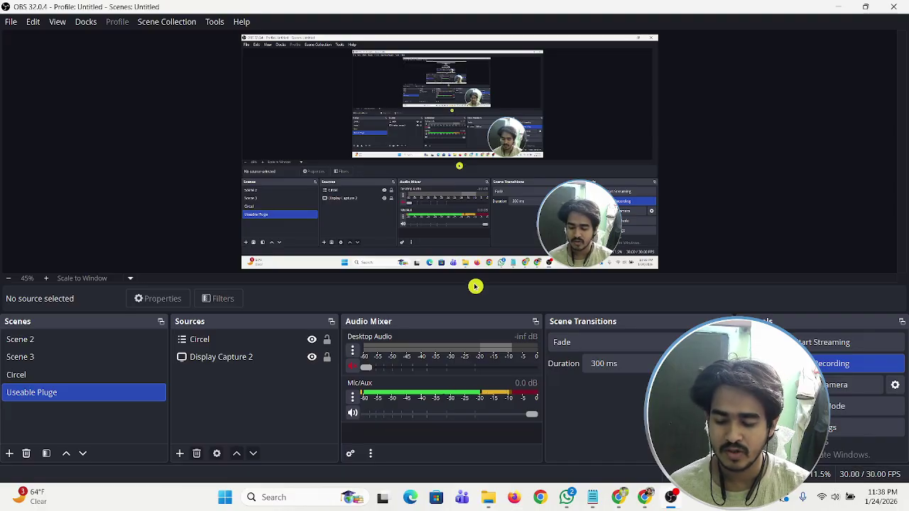